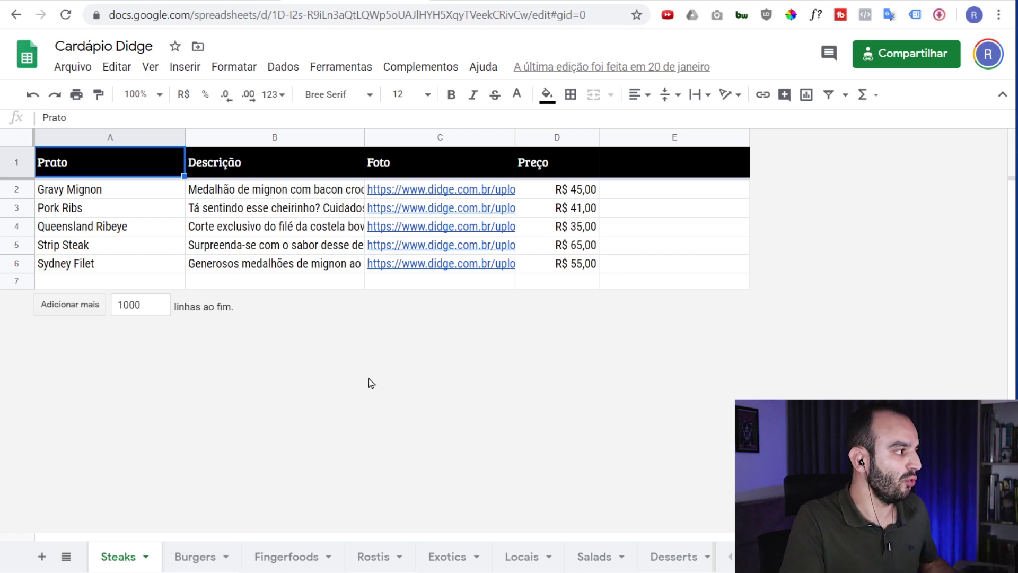
Enlarge the sheet and browse the Burgers, Fingerfoods, Rostis, Exotics, Desserts, Salads and Drinks sheets
left_click(271, 234)
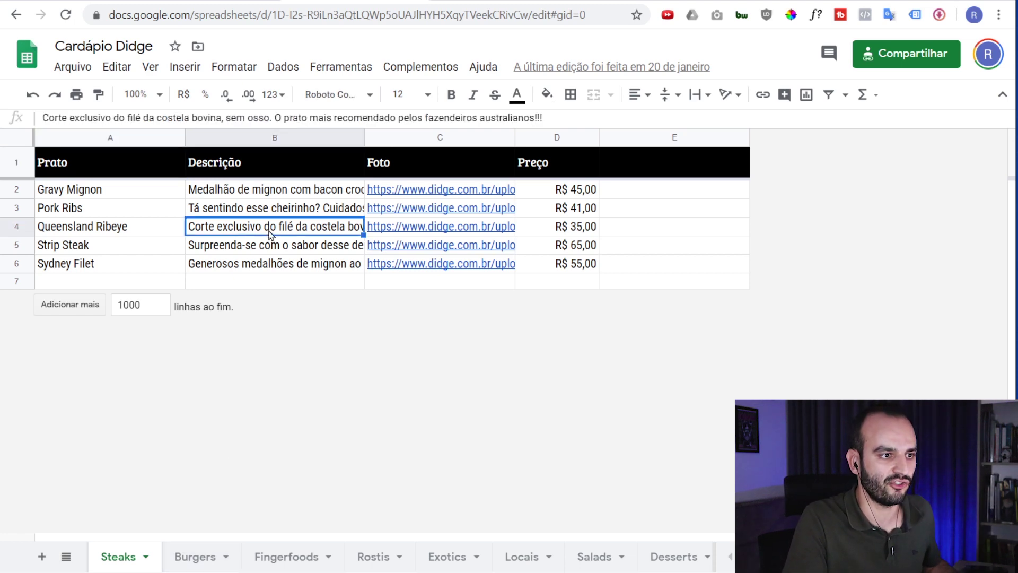
key("ctrl+plus")
key("ctrl+plus")
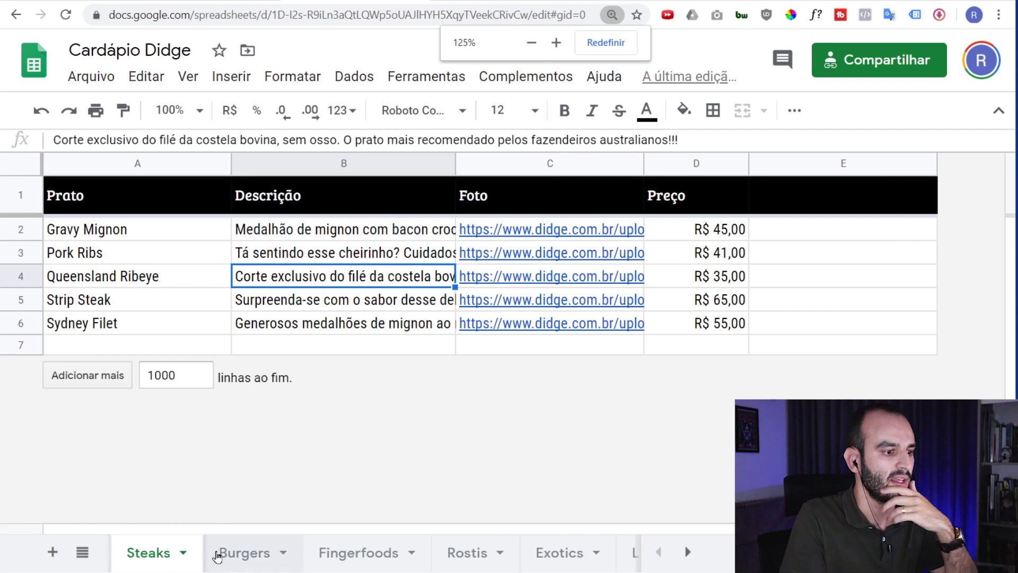
left_click(231, 554)
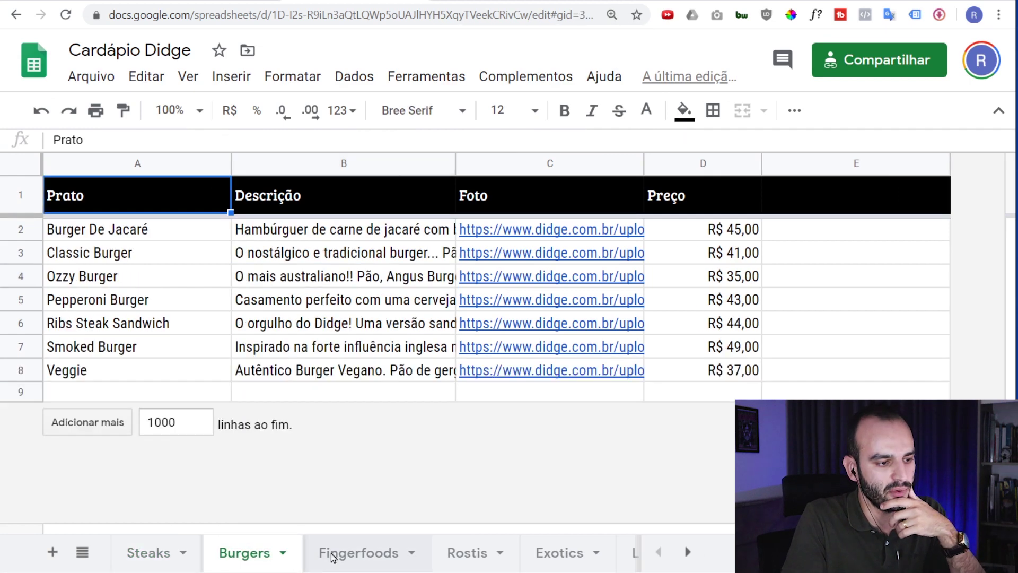
left_click(332, 554)
left_click(450, 554)
left_click(533, 554)
left_click(688, 552)
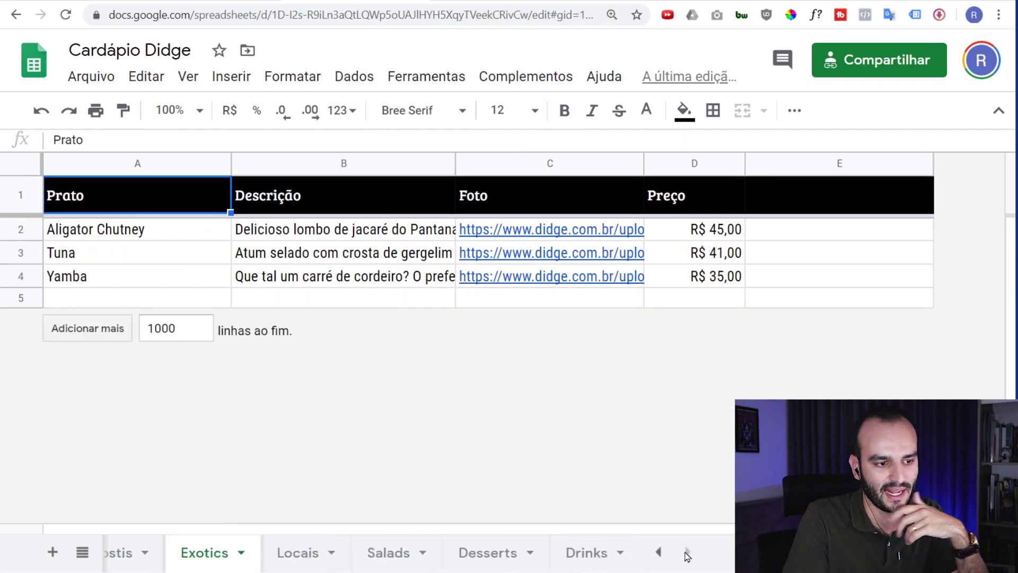
left_click(457, 552)
left_click(395, 552)
left_click(580, 552)
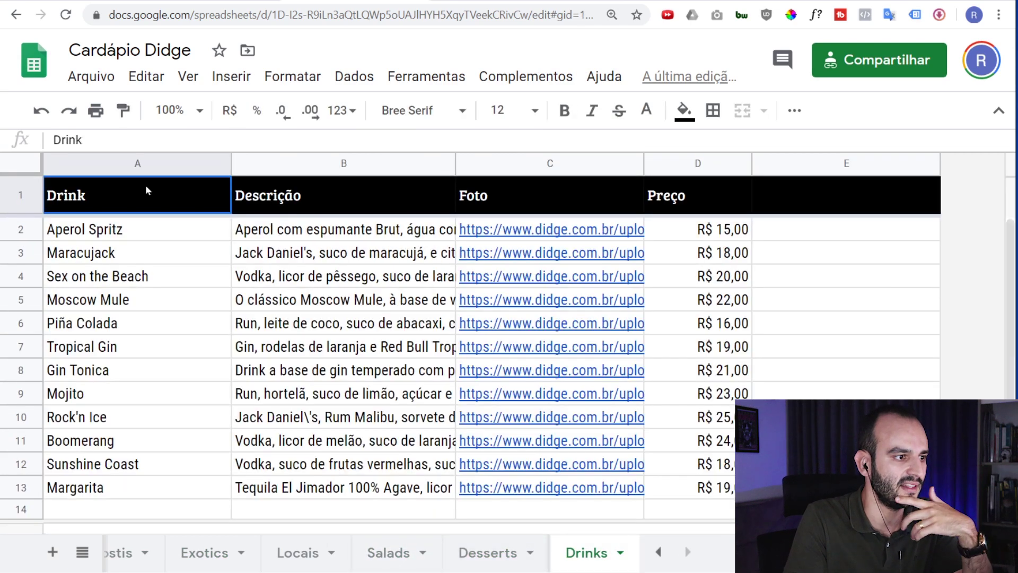
Review the Drinks sheet's Descrição, Foto and Preço column headers
left_click(259, 210)
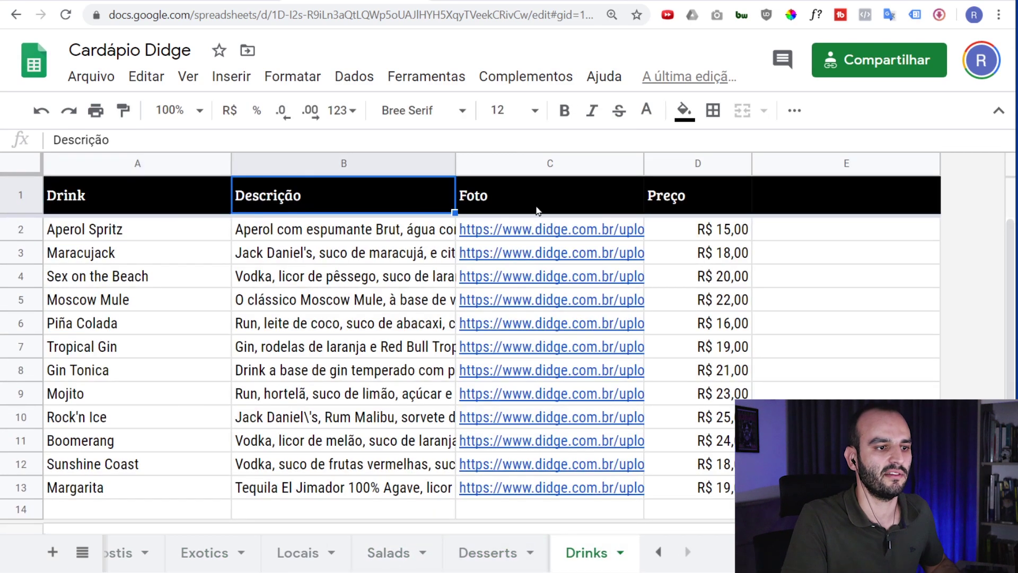
left_click(542, 210)
left_click(668, 196)
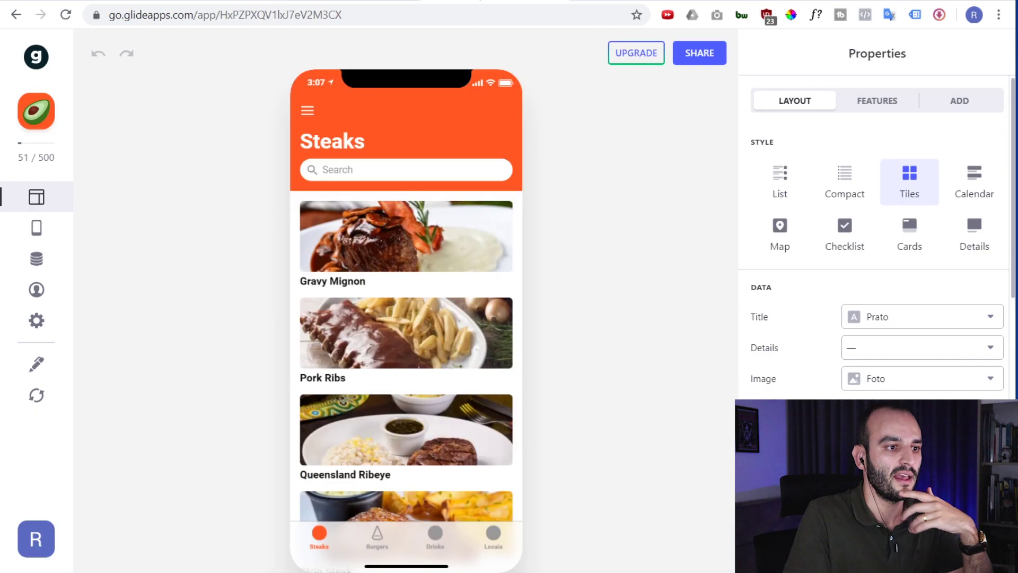
Preview the Gravy Mignon and Classic Burger detail screens, returning to the Steaks list afterwards
left_click(414, 249)
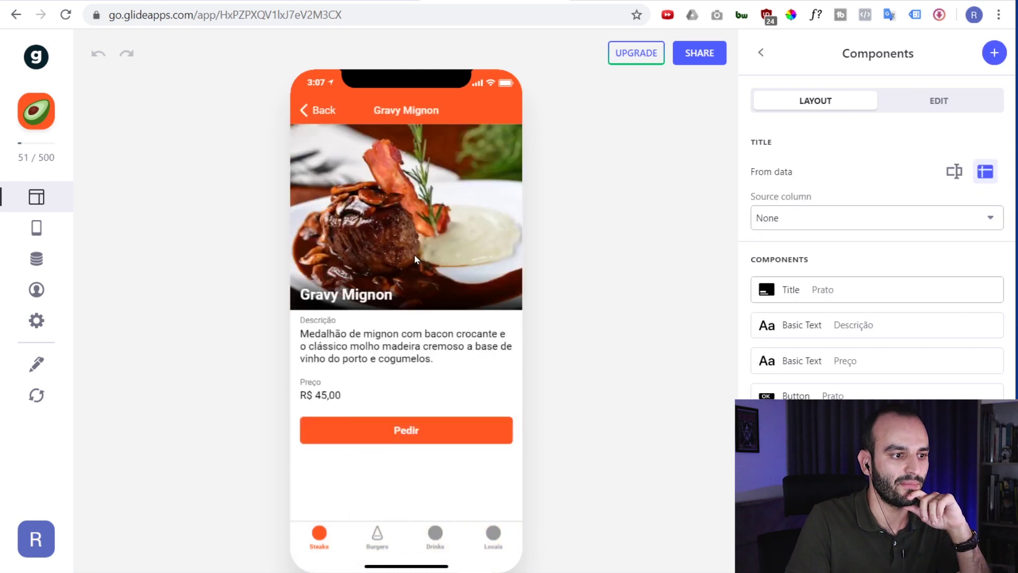
left_click(333, 121)
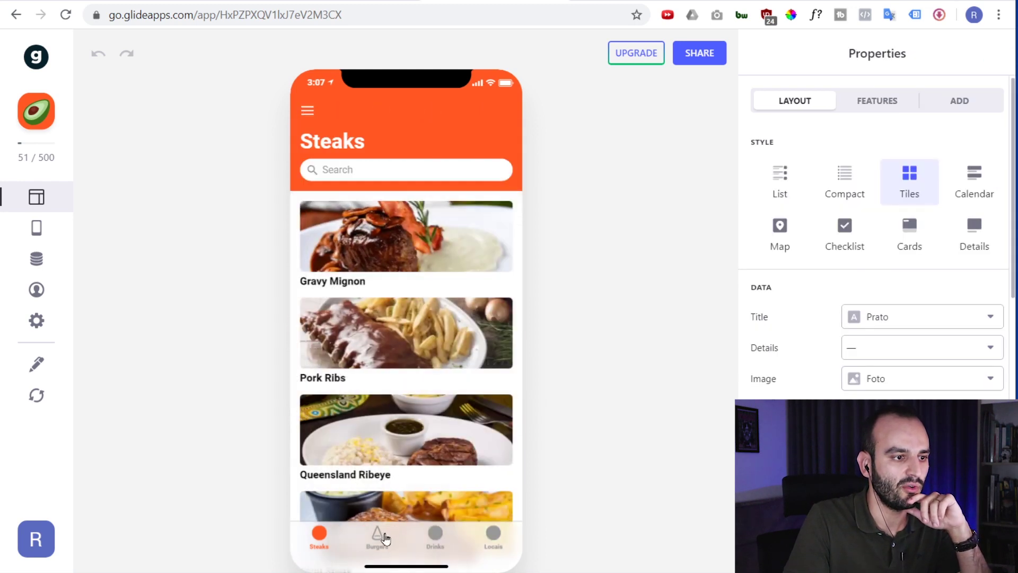
left_click(378, 535)
left_click(424, 261)
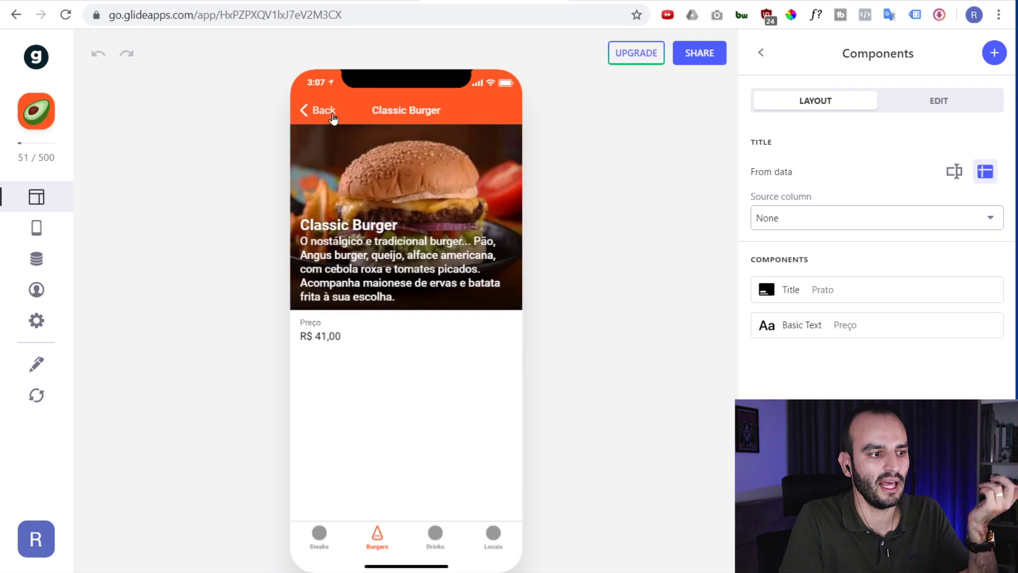
left_click(334, 121)
left_click(319, 536)
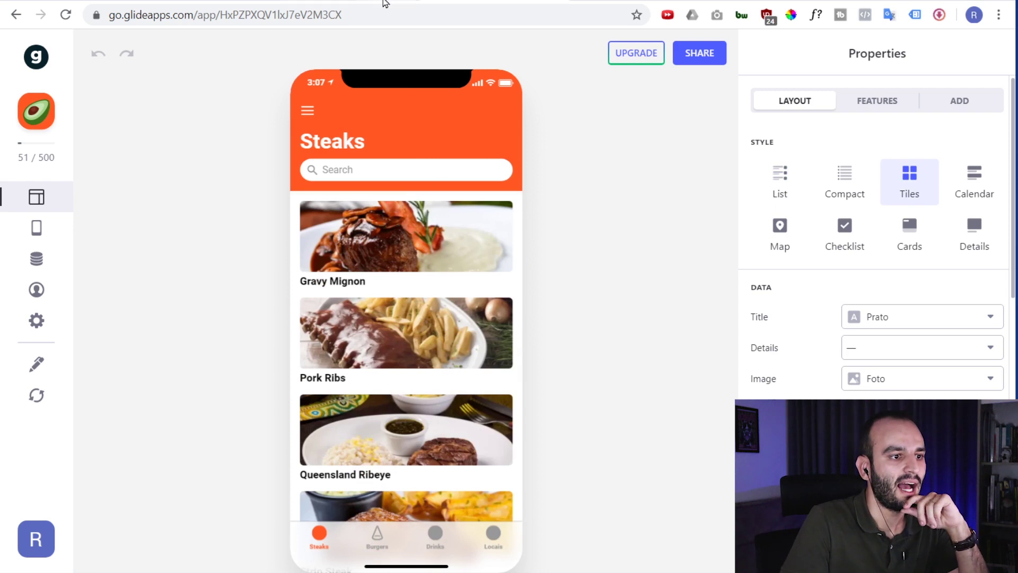
left_click(375, 1)
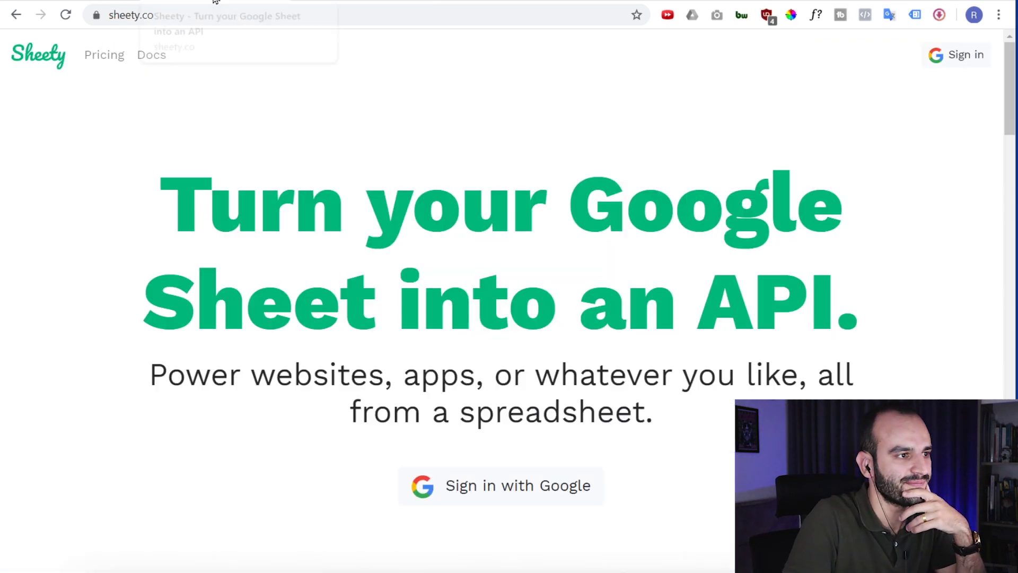
Paste the sheety.co link into the Integrando Bubble com Google Planilhas note
left_click(183, 20)
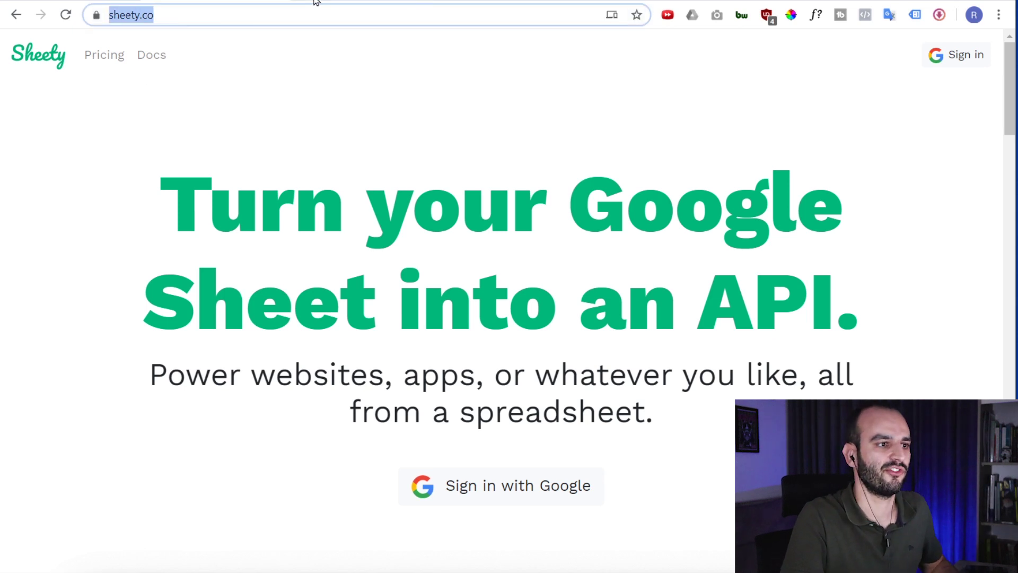
left_click(463, 277)
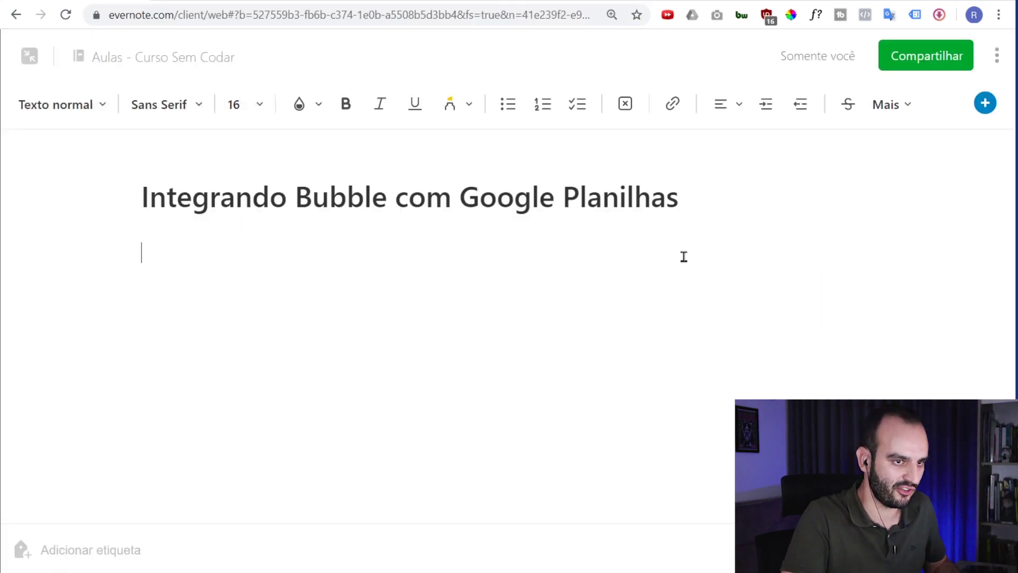
type("https://sheety.co/")
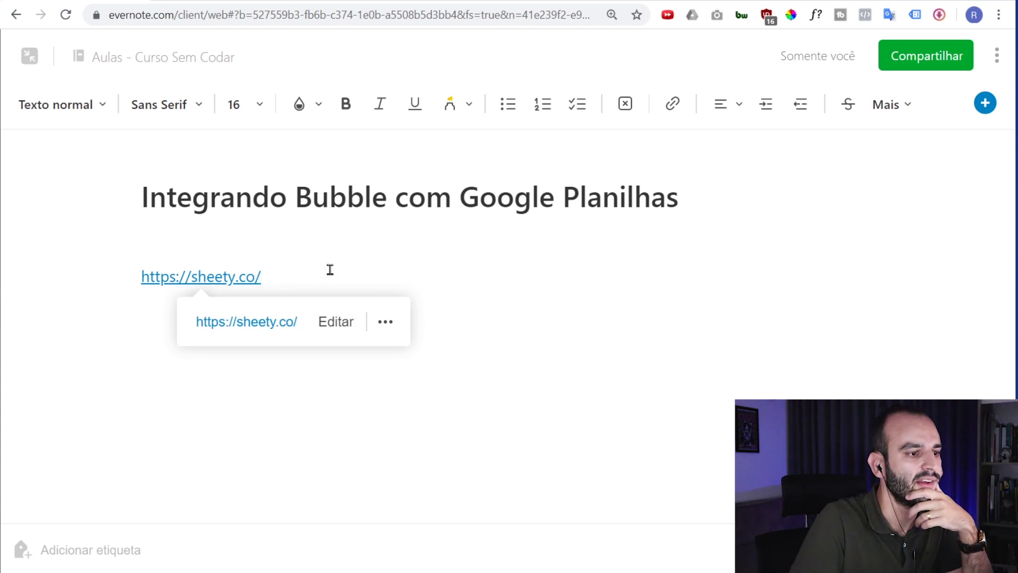
key("Return")
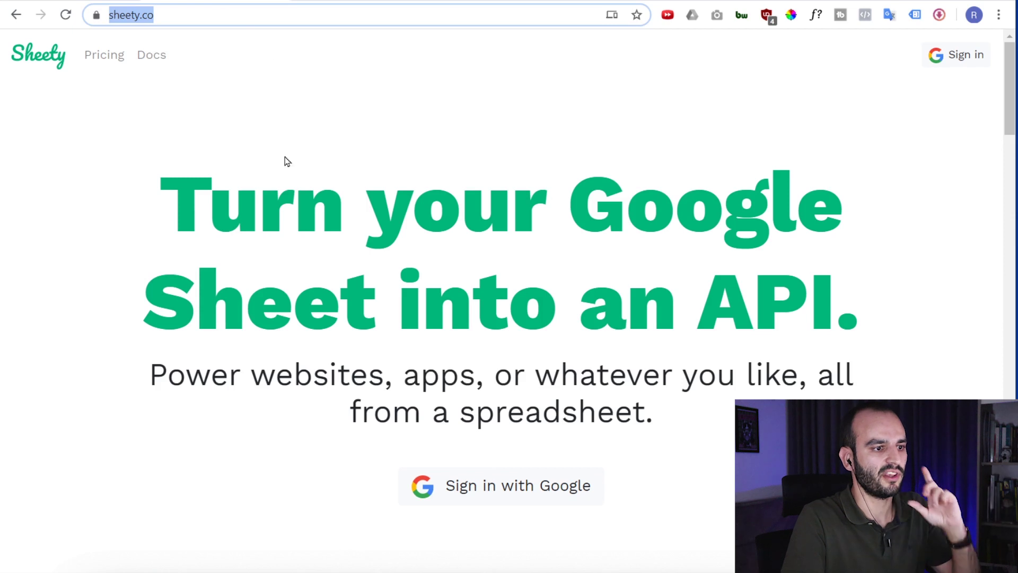
left_click_drag(258, 201, 414, 297)
left_click(406, 292)
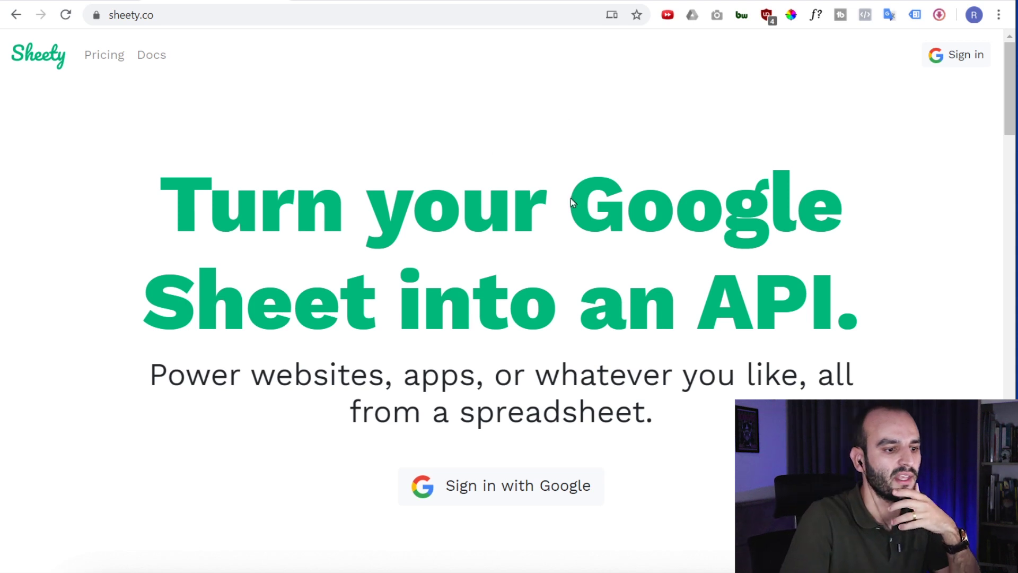
Sign in to Sheety with a Google account and open the temp 1 project
left_click(465, 489)
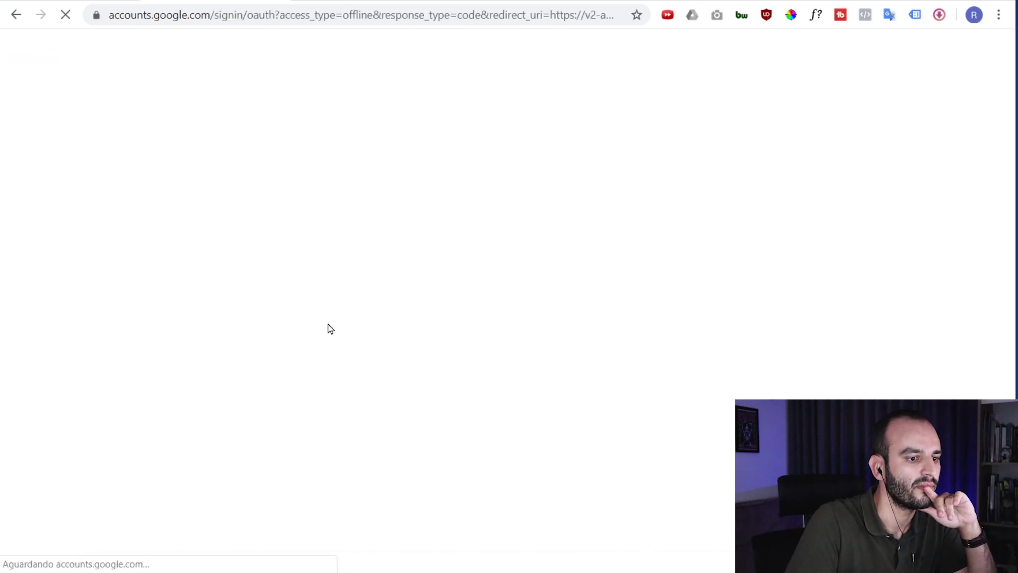
left_click(452, 247)
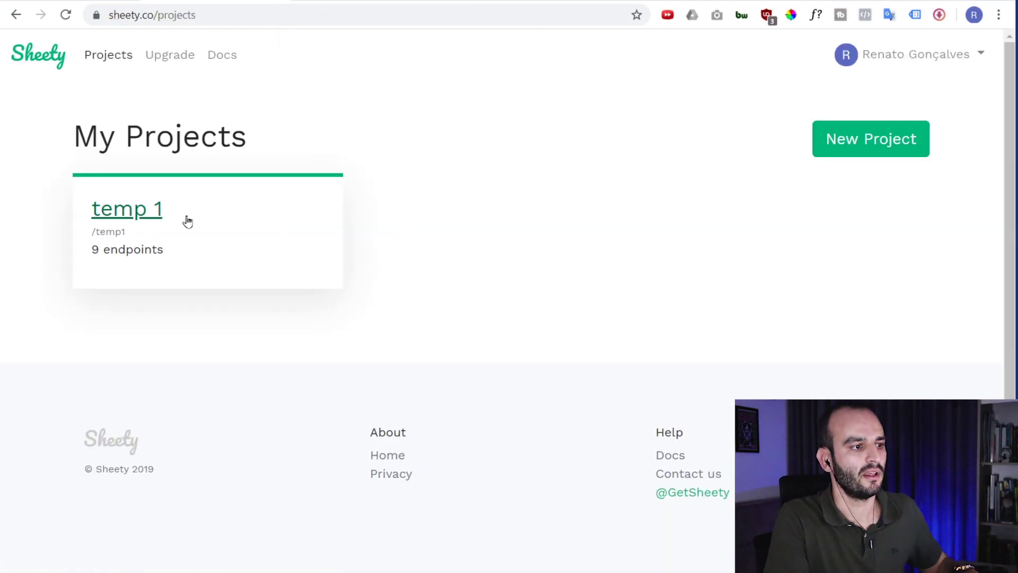
left_click(155, 226)
Delete the temp 1 project and open the New Project dialog's name field
scroll(524, 304, "down", 7)
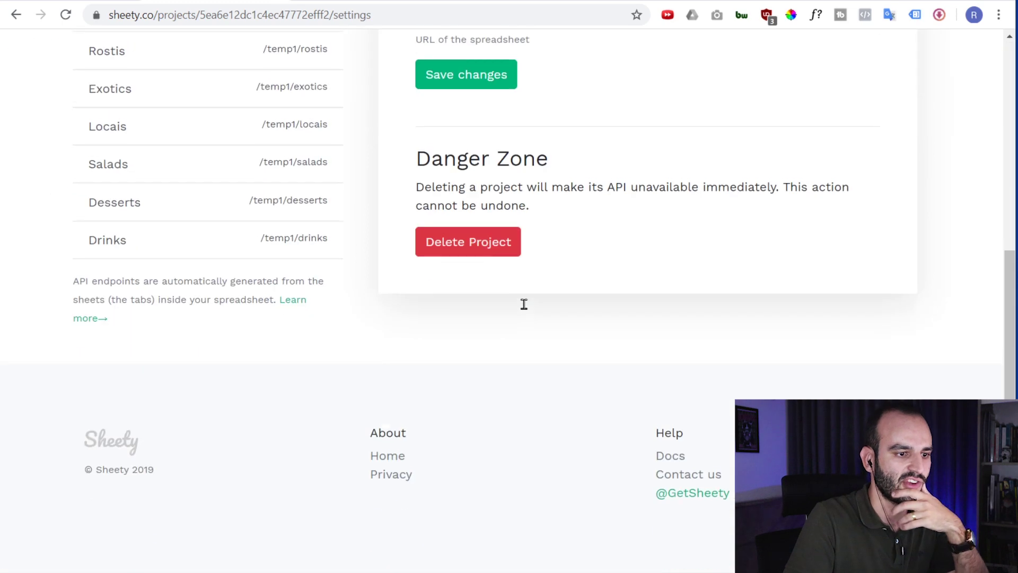
left_click(465, 244)
left_click(560, 115)
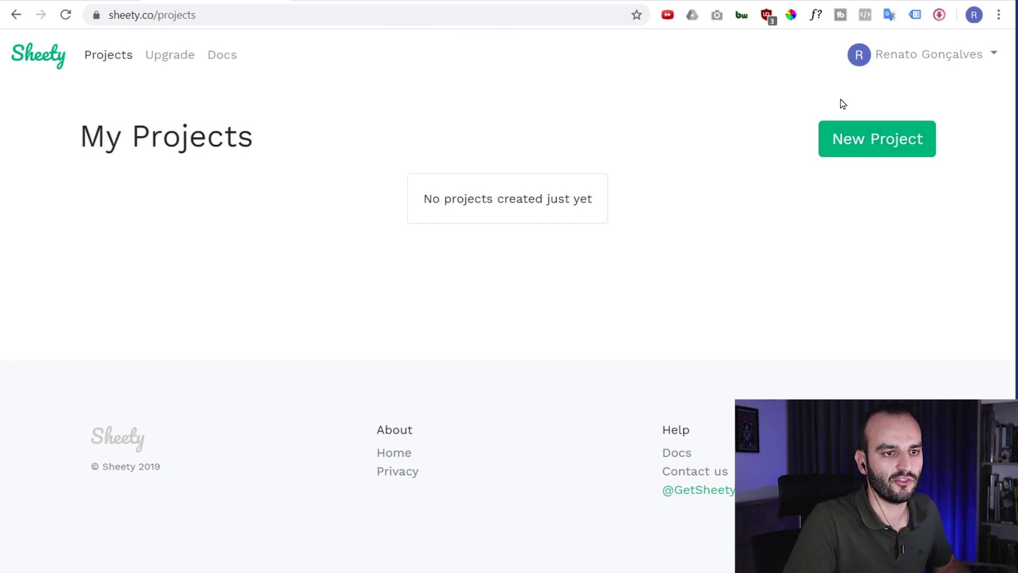
left_click(868, 145)
left_click(438, 152)
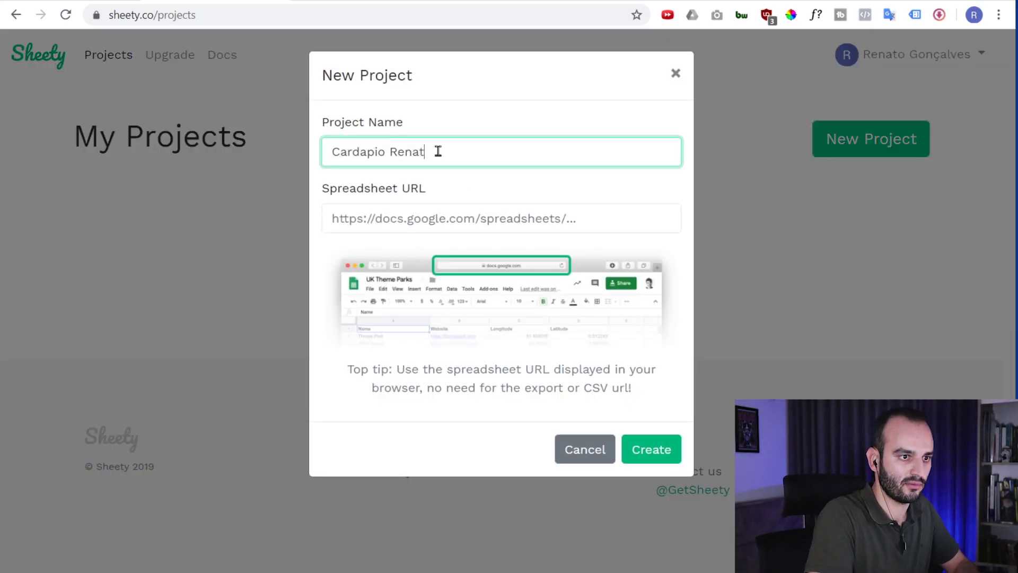
Finish the Cardapio project name, paste the Cardápio Didge spreadsheet URL, and create the project
type("nato")
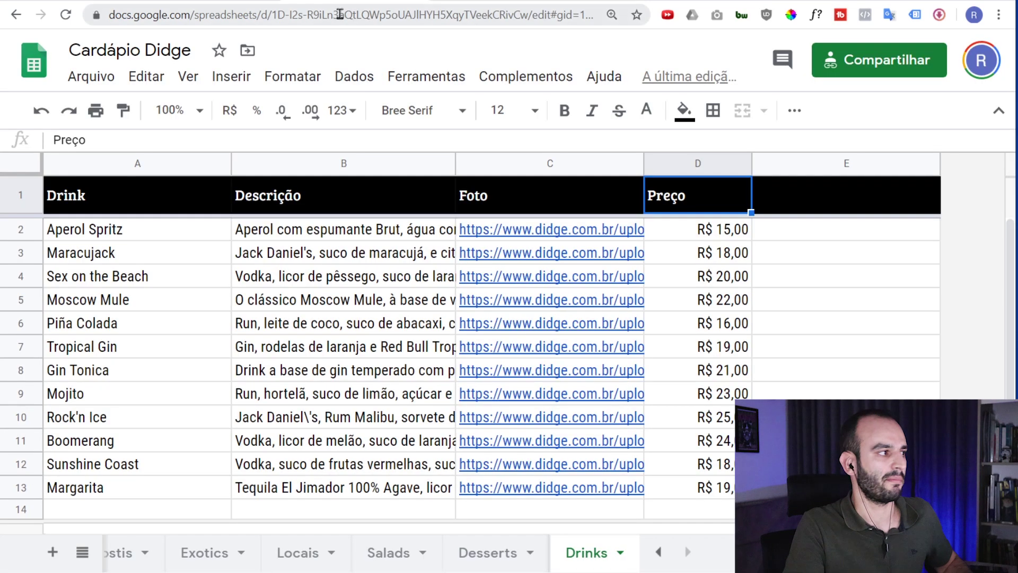
left_click(341, 16)
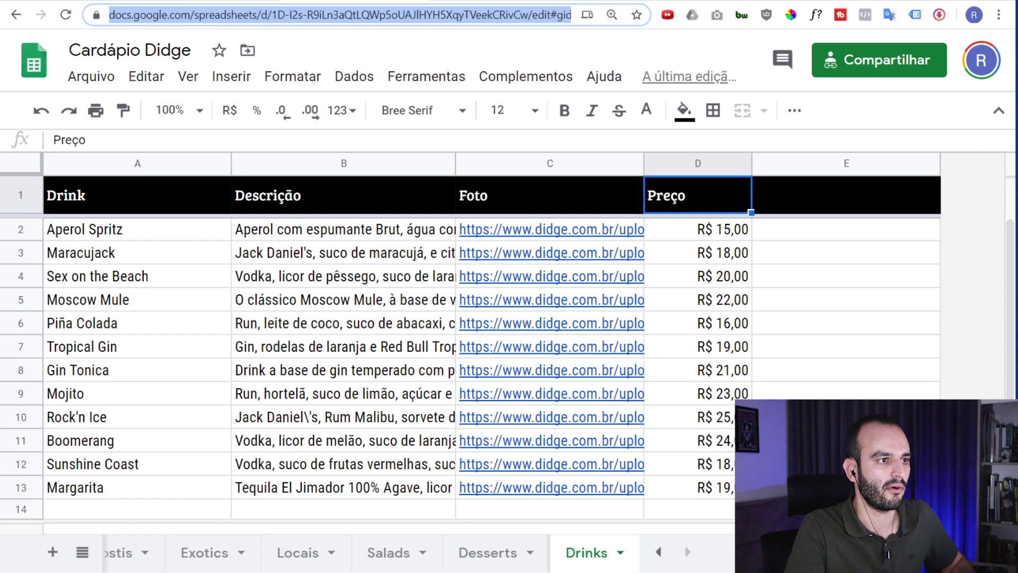
key("ctrl+Tab")
left_click(421, 210)
key("ctrl+v")
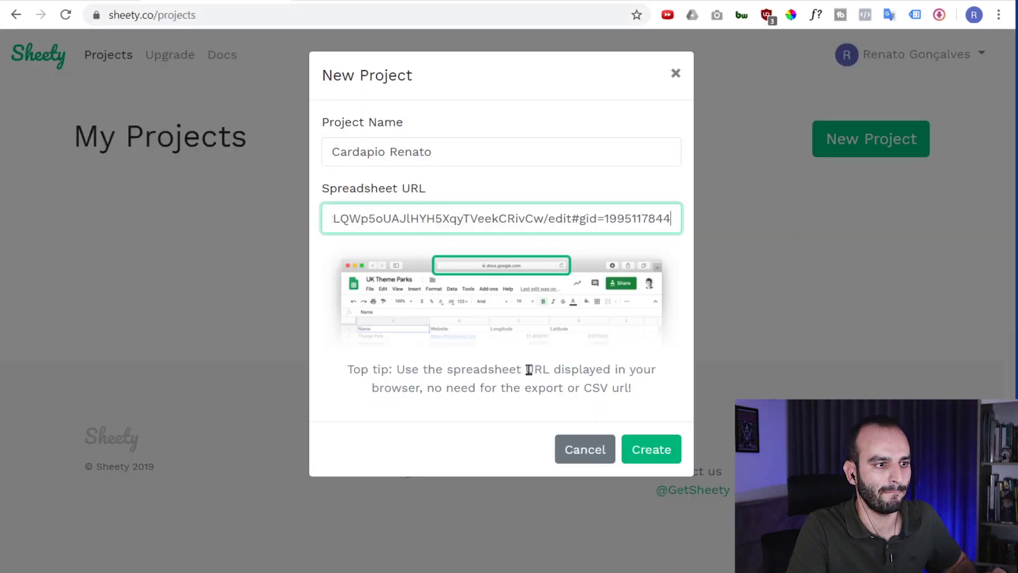
left_click(651, 449)
Open the new Cardapio project's settings and its authentication section
left_click(225, 317)
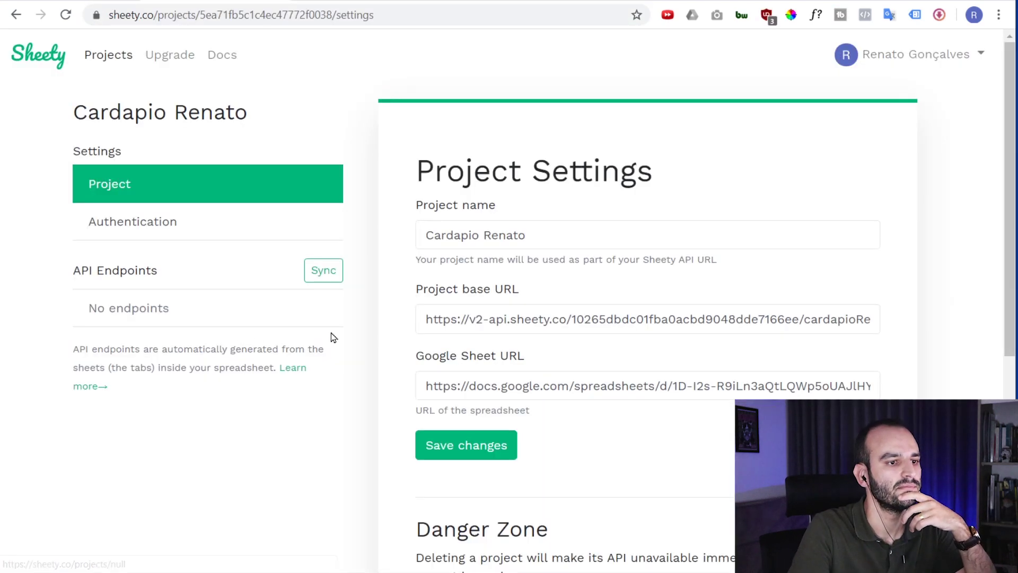
scroll(608, 170, "down", 2)
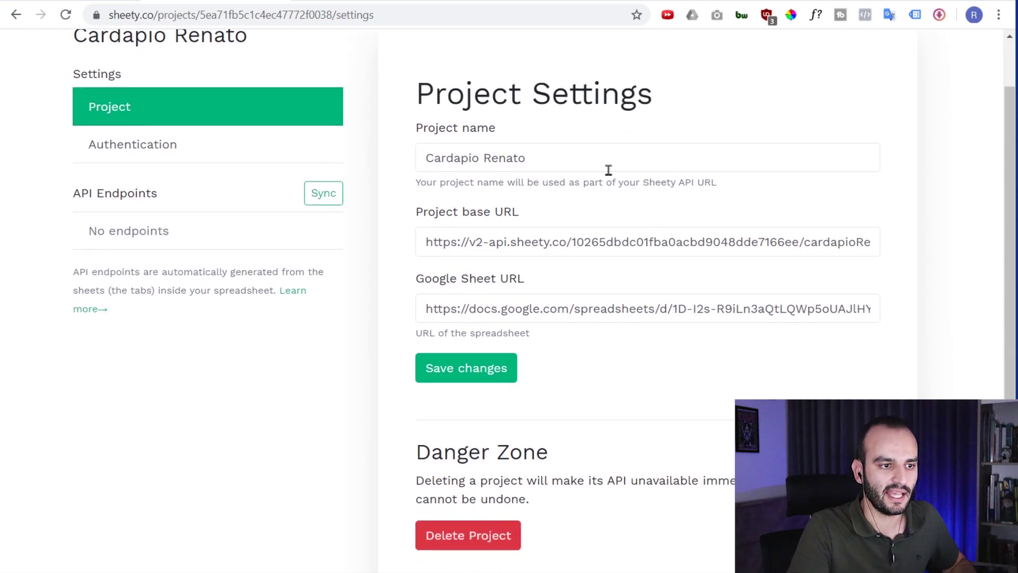
left_click(187, 145)
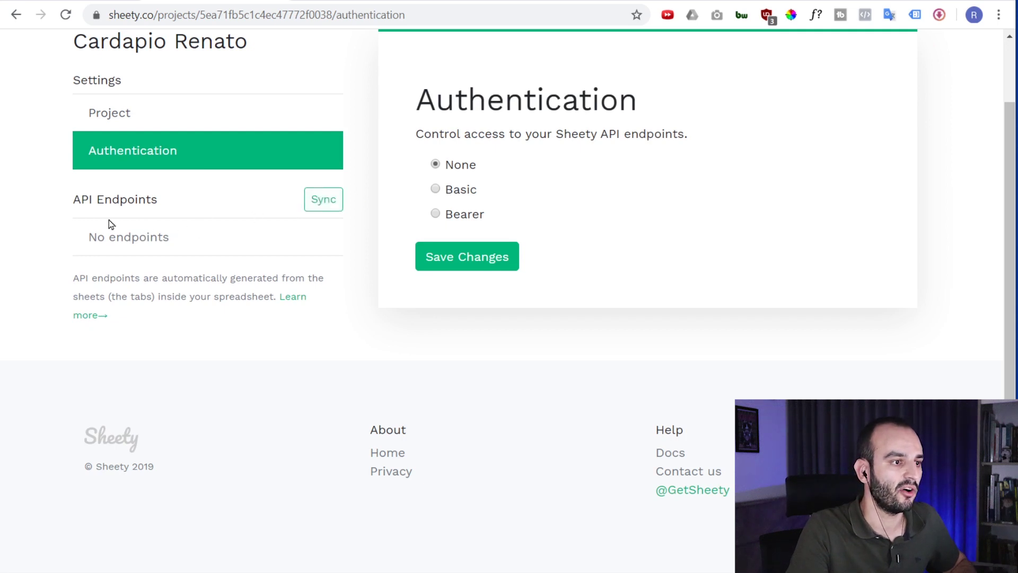
Sync to generate the nine sheet endpoints, Steaks through Drinks, and review them at 110% zoom
left_click(330, 206)
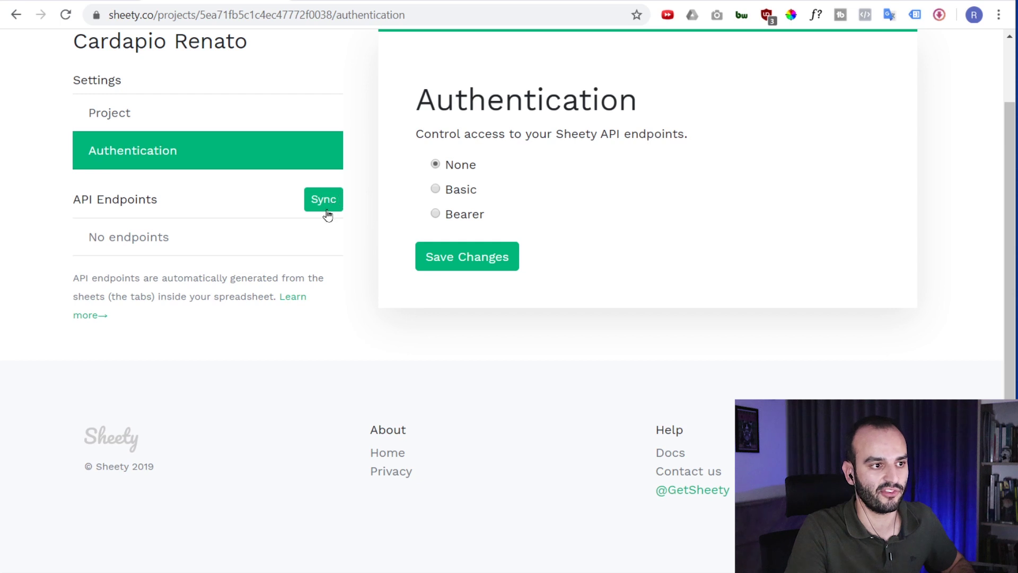
key("ctrl+plus")
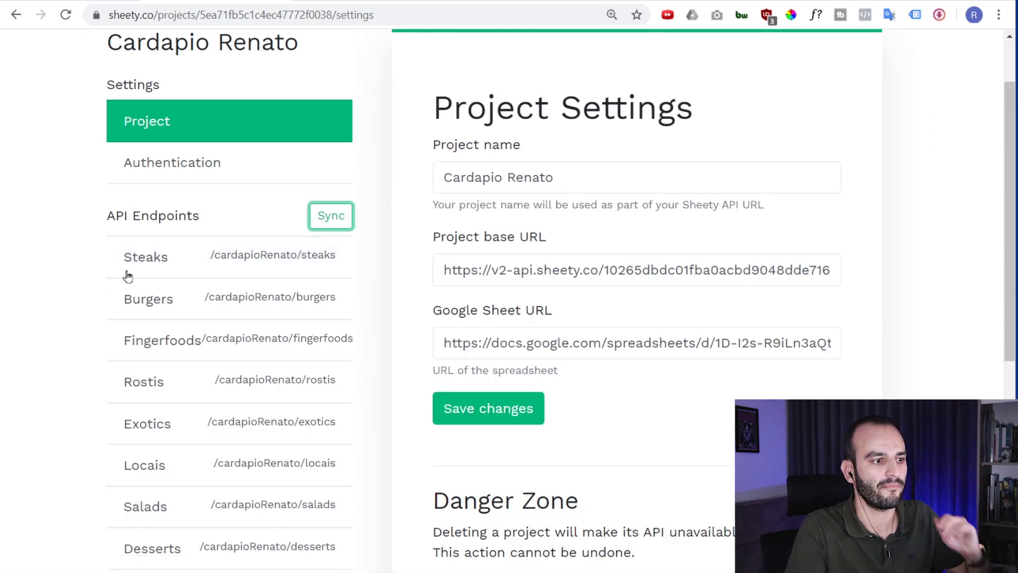
scroll(355, 248, "down", 1)
scroll(356, 247, "down", 1)
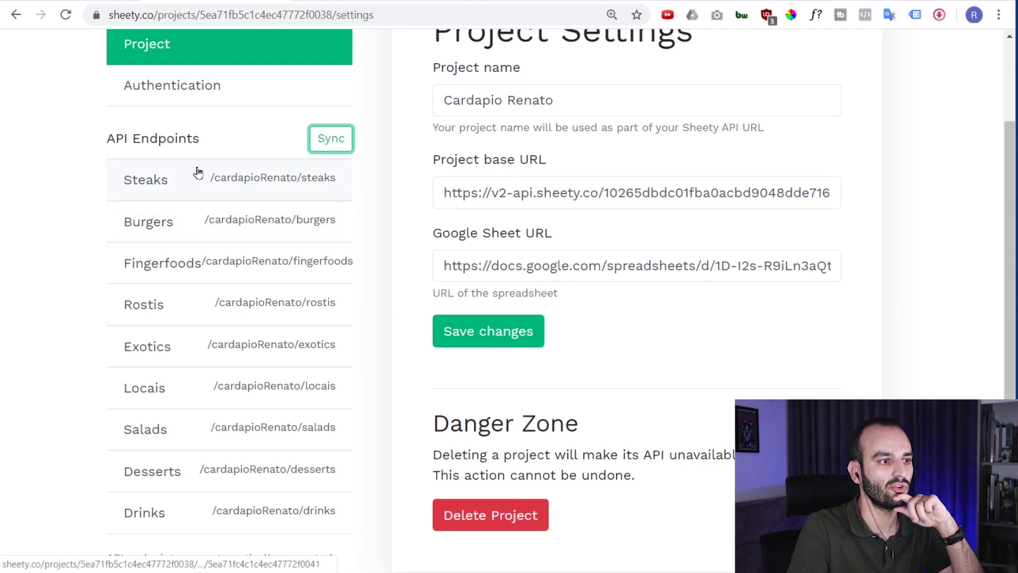
key("ctrl+Tab")
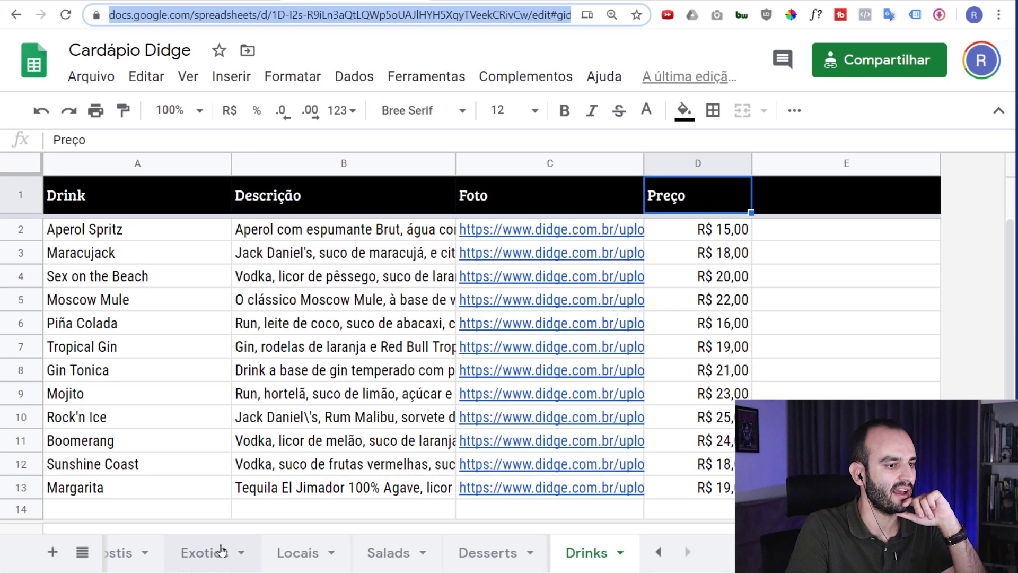
Scroll back to the first sheet tabs, glance at Glide, and return to Sheety's project settings
left_click(658, 551)
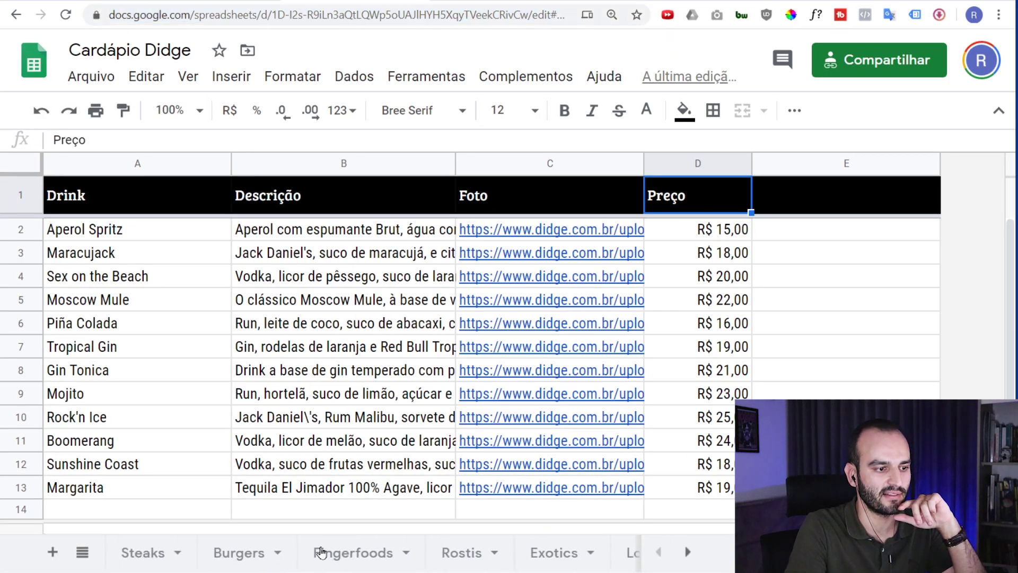
key("ctrl+Tab")
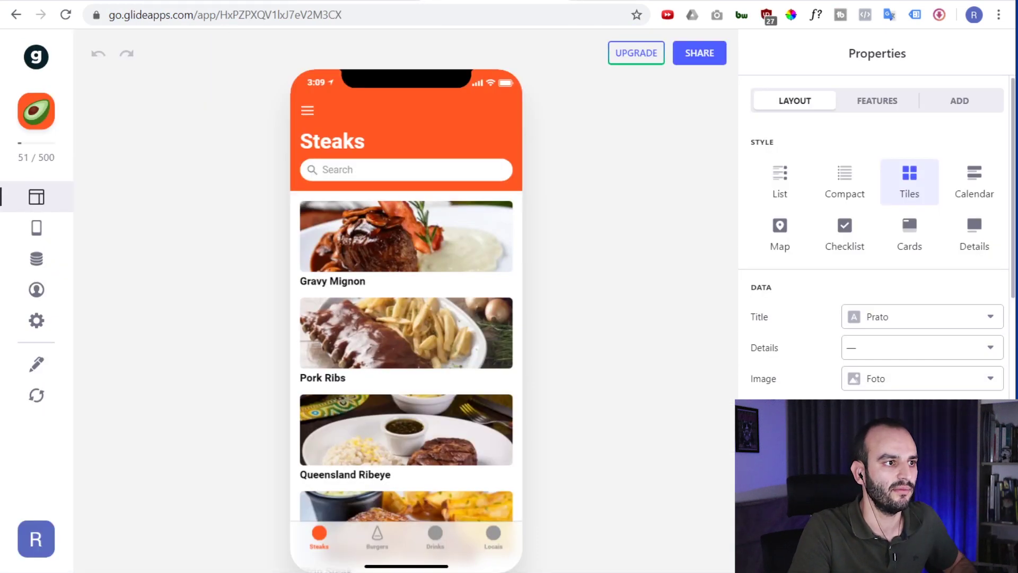
key("ctrl+Tab")
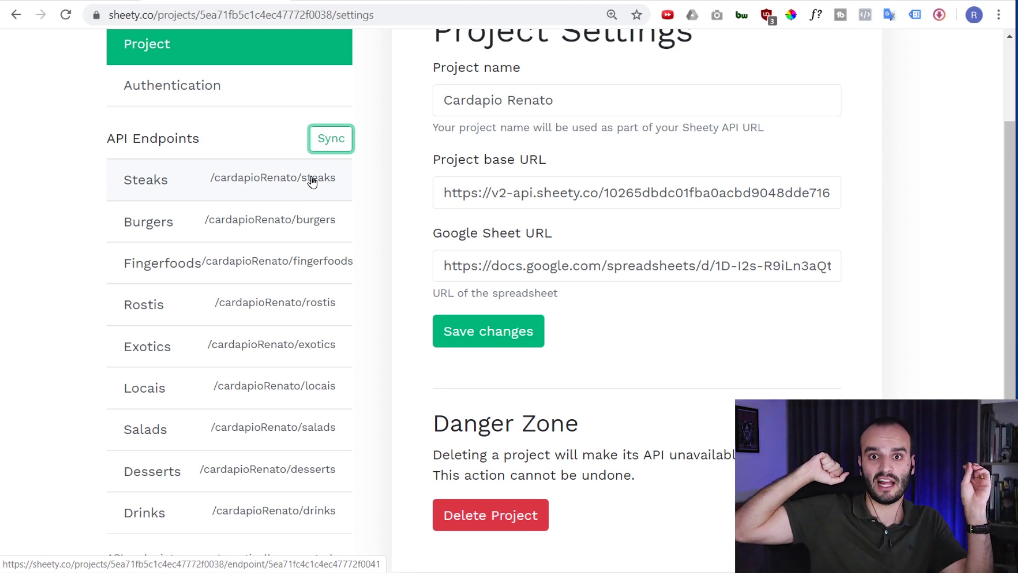
Check that the Steaks, Burgers and Fingerfoods endpoints allow only GET requests
left_click(313, 182)
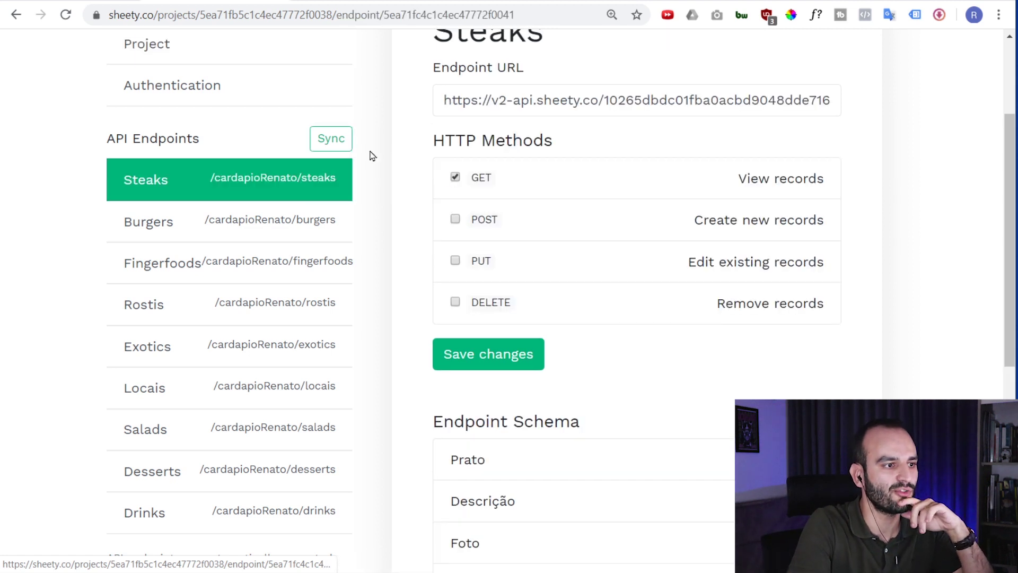
left_click(301, 217)
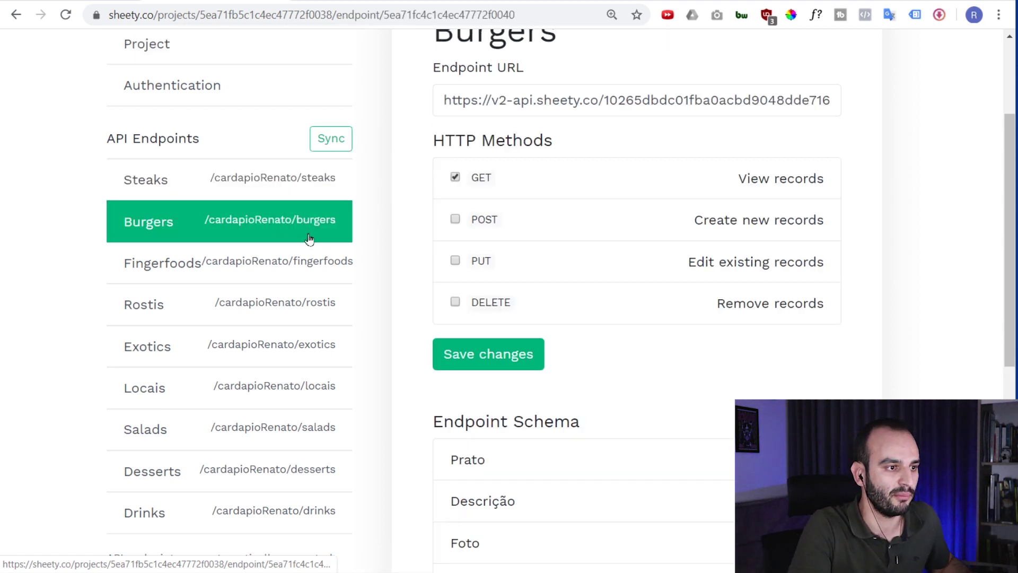
left_click(304, 265)
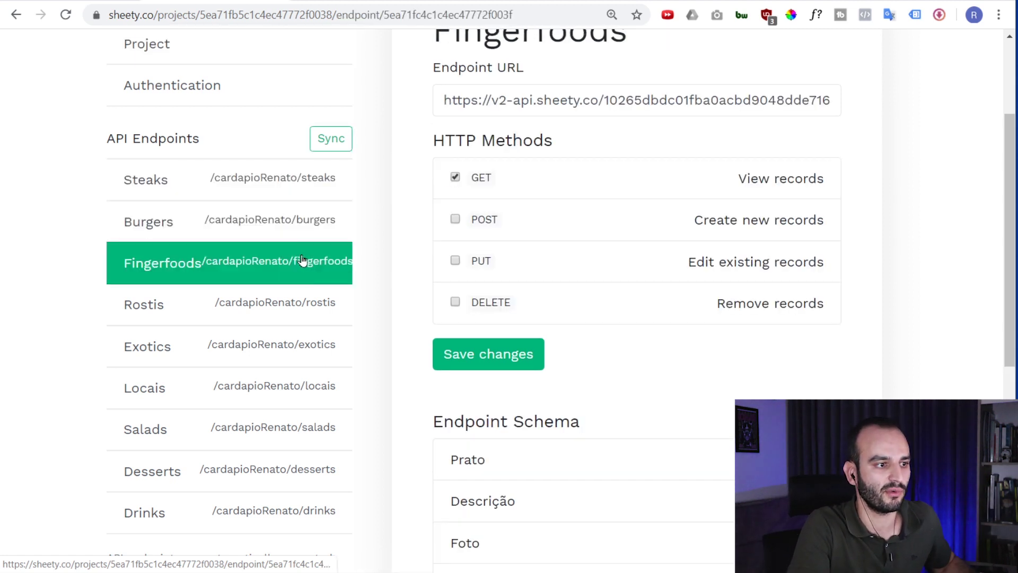
left_click(300, 182)
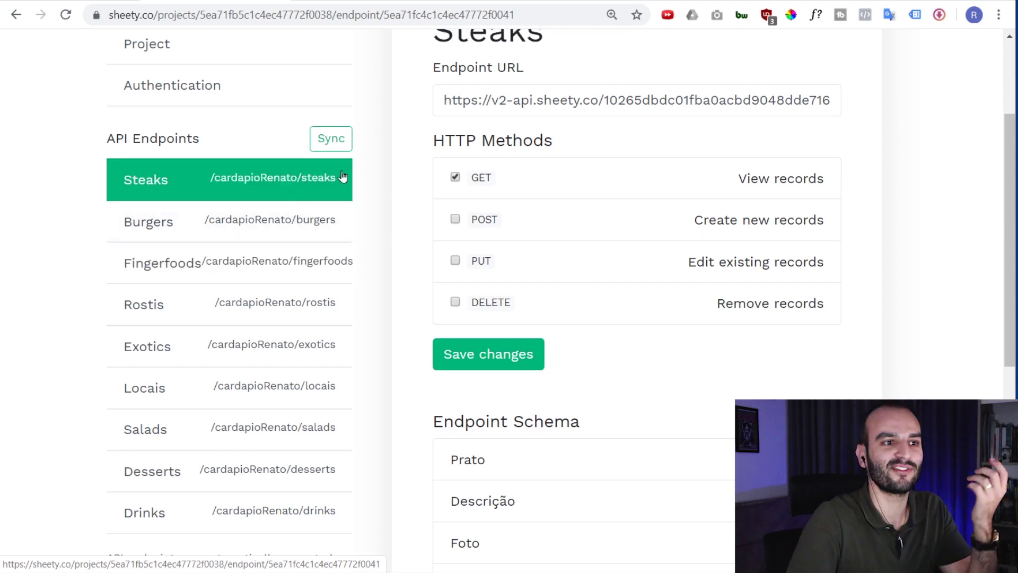
key("alt+Tab")
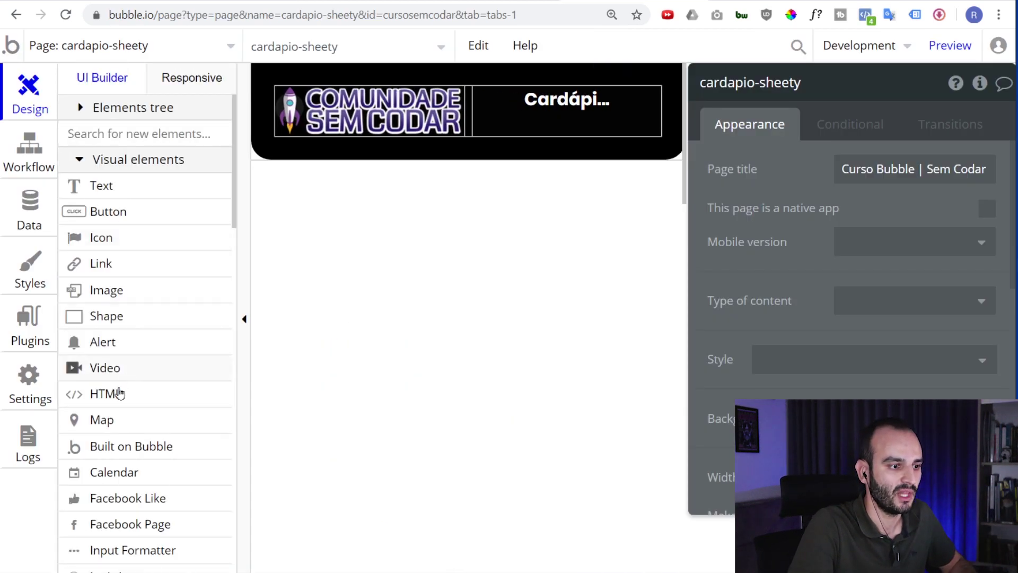
Draw a group below the page header and name it Group Steaks
scroll(119, 393, "down", 3)
scroll(148, 368, "down", 1)
scroll(148, 368, "down", 2)
scroll(145, 416, "down", 3)
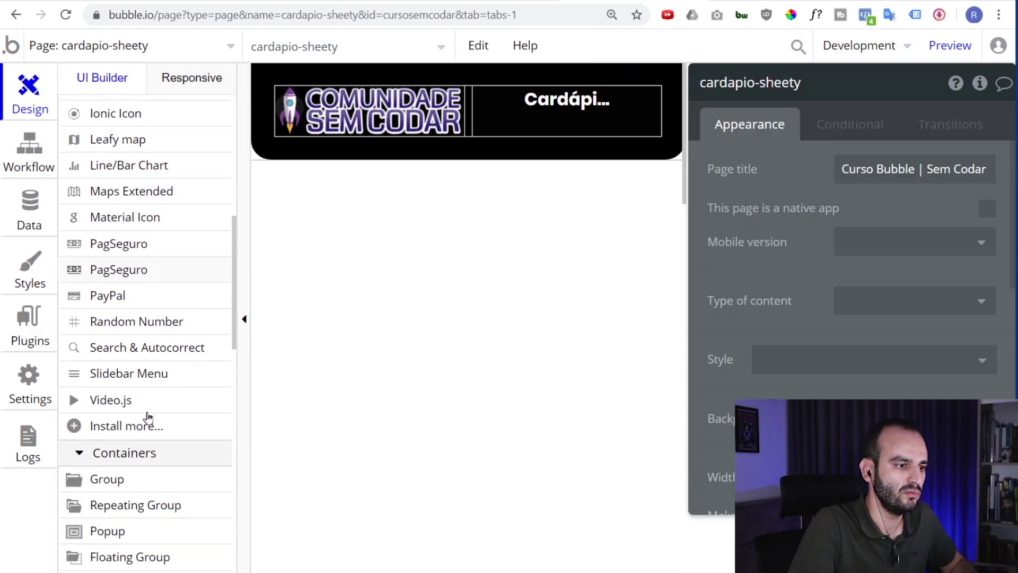
scroll(148, 418, "down", 2)
left_click(144, 406)
mouse_move(297, 193)
left_mouse_down()
mouse_move(632, 409)
mouse_move(646, 442)
left_mouse_up()
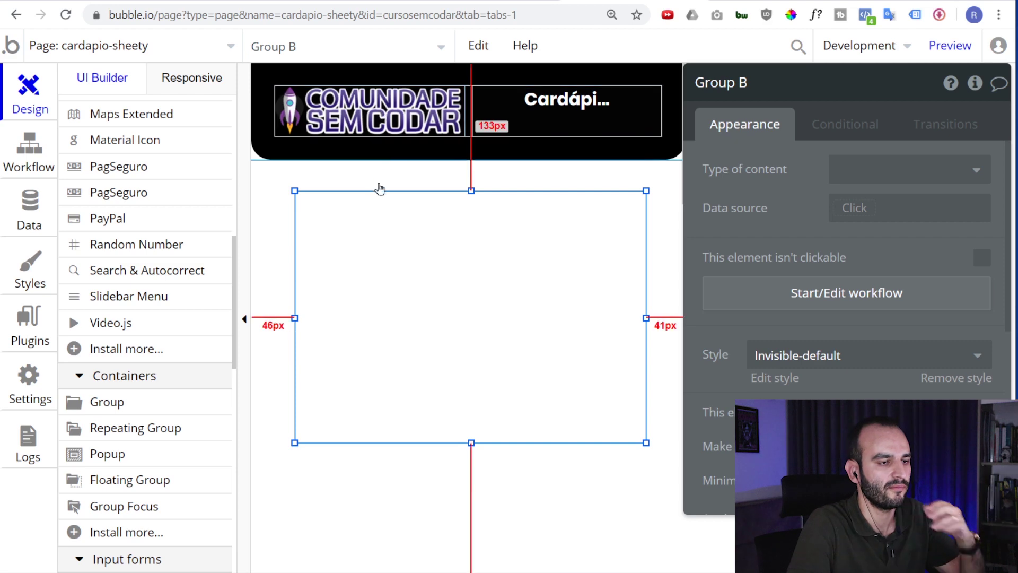
left_click(760, 82)
type("Steaks")
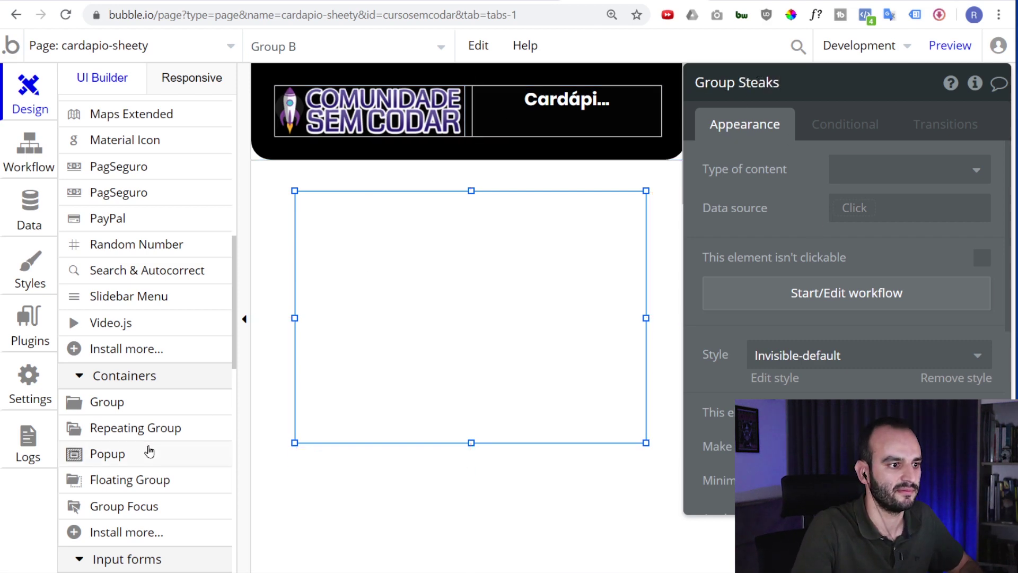
Add a Text Steaks element reading 'Steaks' at the top of the group and shrink its height
scroll(149, 451, "up", 8)
scroll(189, 400, "up", 3)
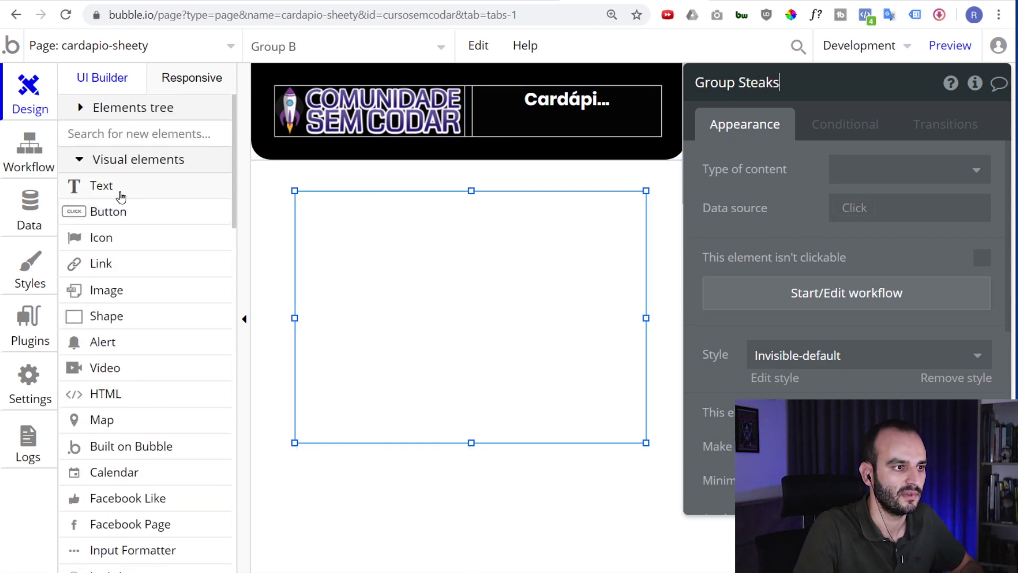
left_click(100, 186)
left_click_drag(452, 232, 577, 242)
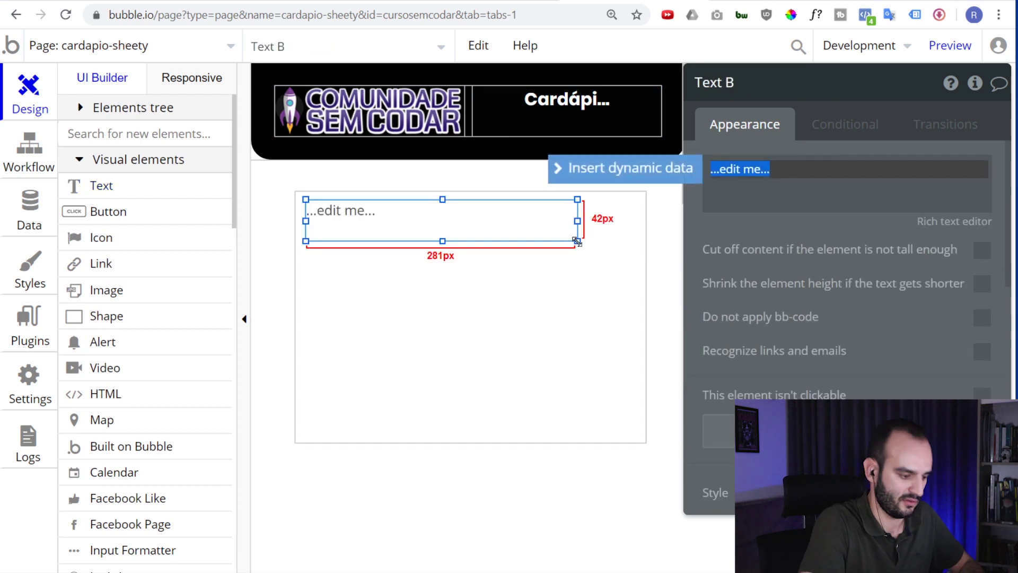
type("Steaks")
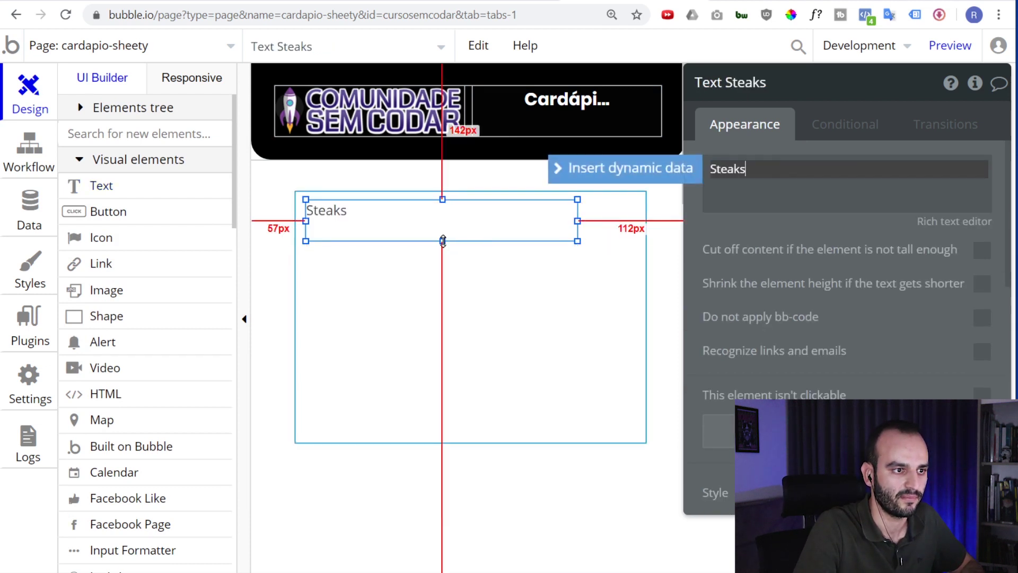
left_click_drag(442, 241, 442, 228)
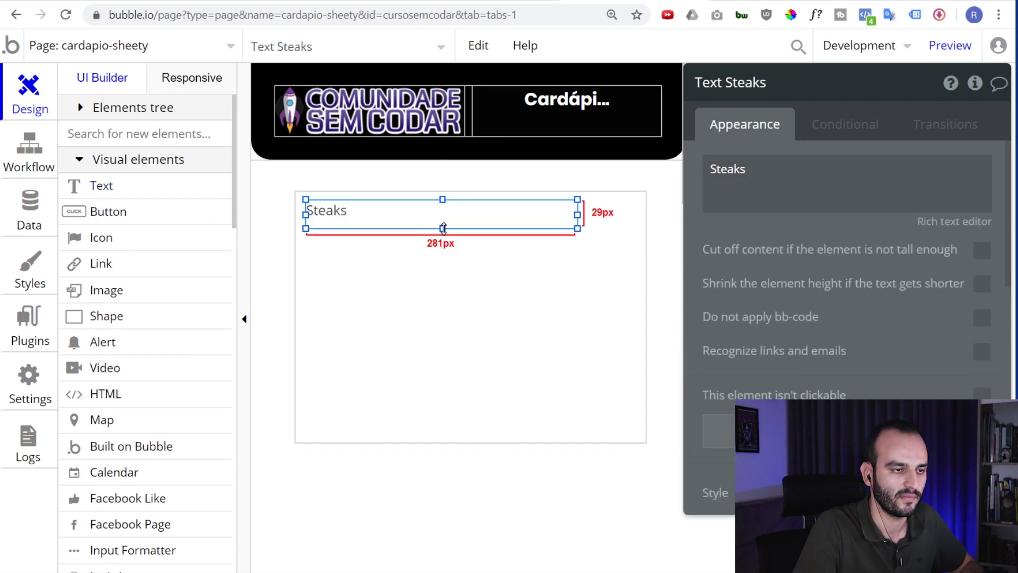
In the API Connector plugin, add an API named Youtube Cardapio, leaving authentication as None
left_click(30, 329)
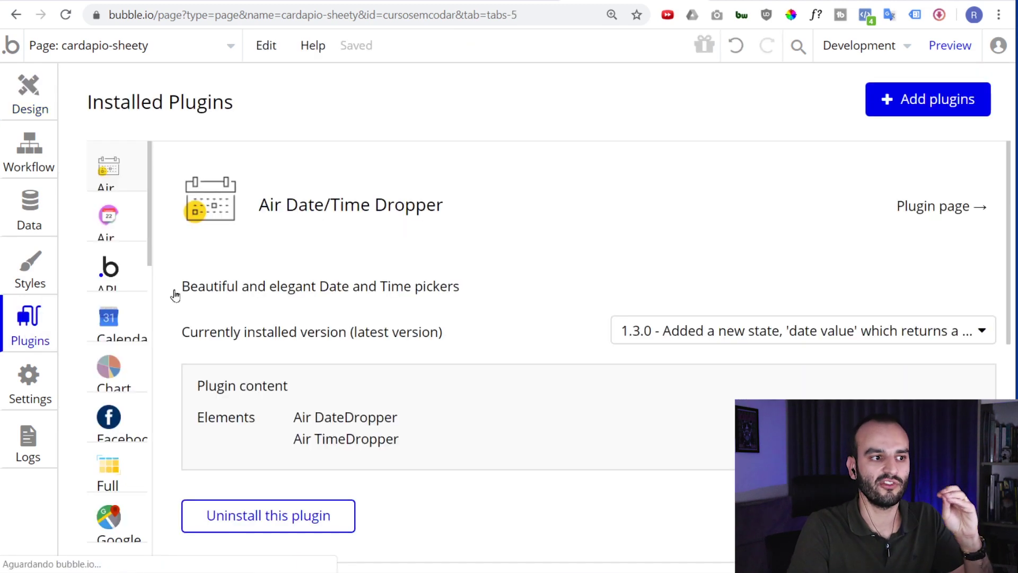
left_click(109, 220)
left_click(111, 268)
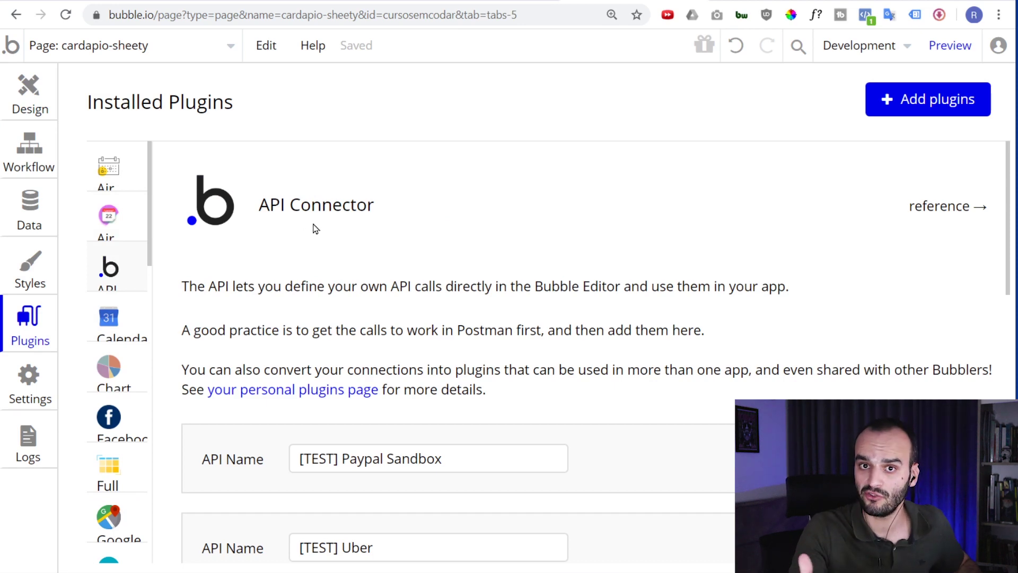
scroll(329, 222, "down", 5)
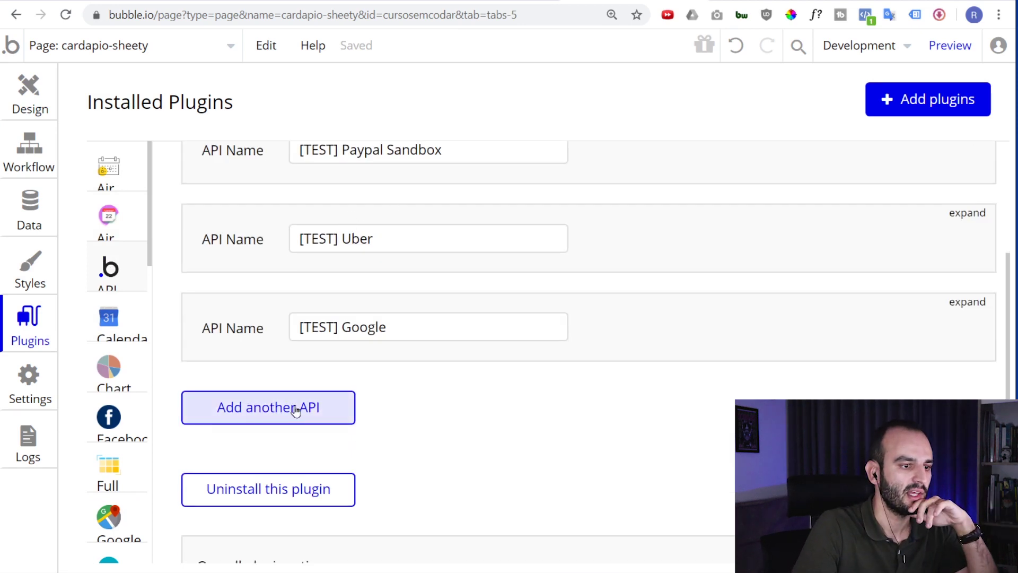
scroll(276, 382, "down", 3)
left_click(257, 251)
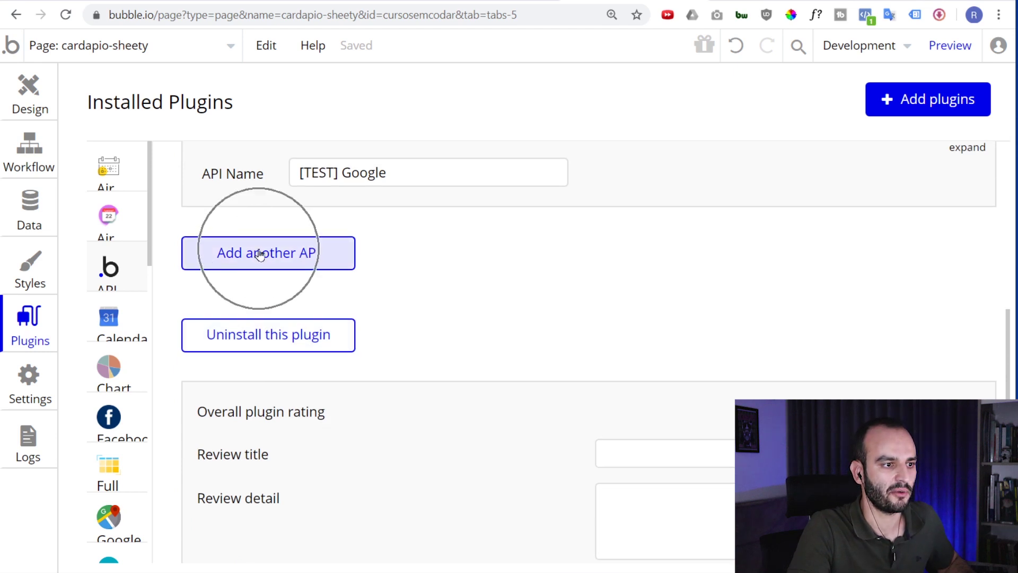
left_click_drag(437, 261, 170, 283)
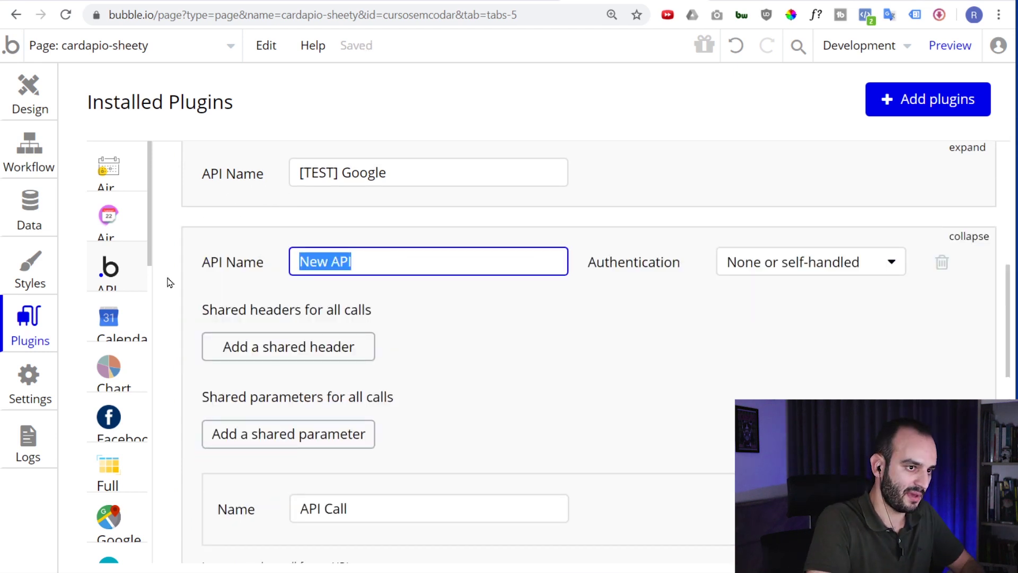
type("Youtube Cardapio")
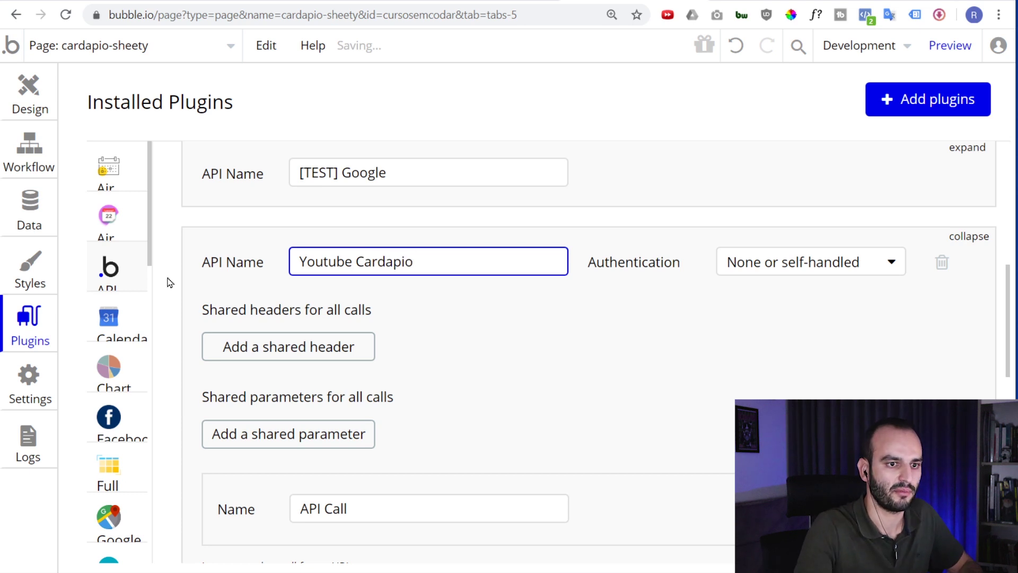
left_click(753, 262)
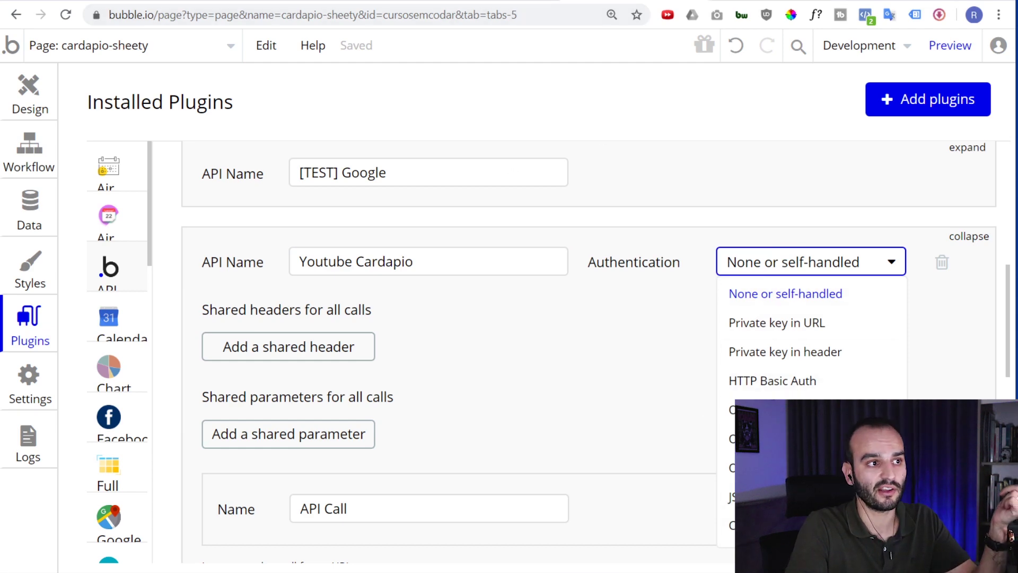
Review Sheety's authentication options, leave the Cardapio project on None, and open the Steaks endpoint
left_click(130, 88)
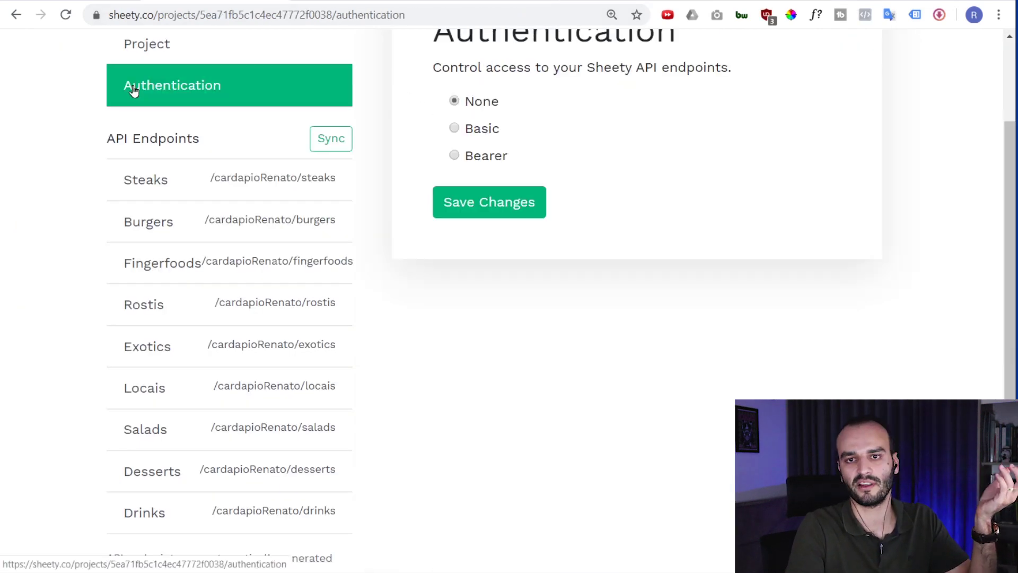
scroll(477, 143, "up", 2)
left_click(485, 207)
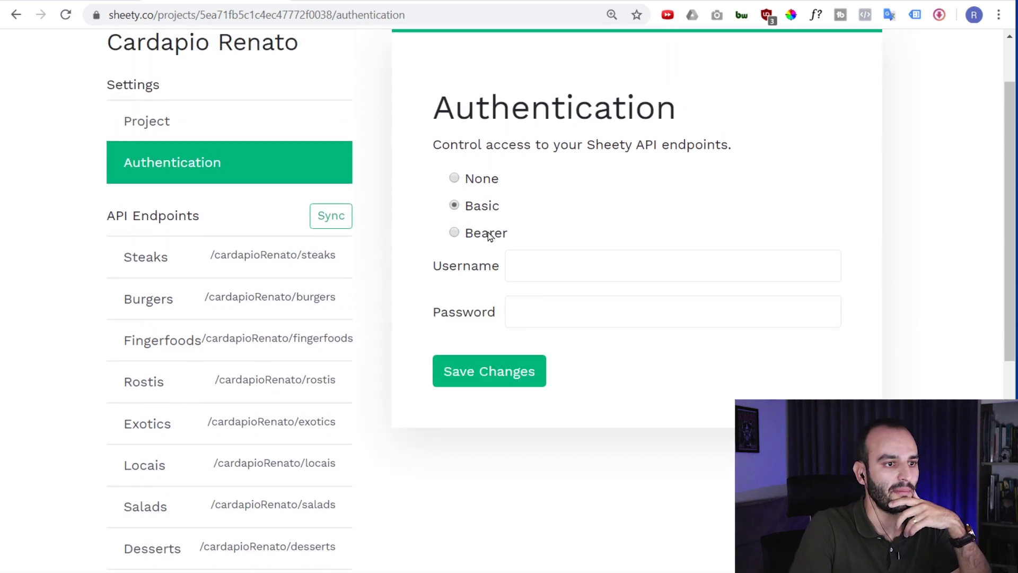
left_click(467, 234)
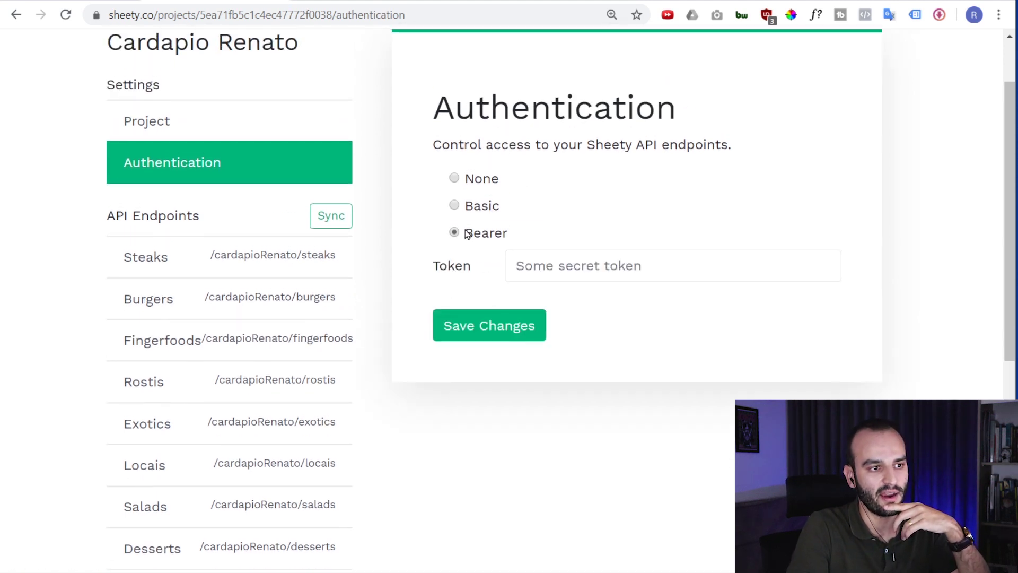
left_click(474, 192)
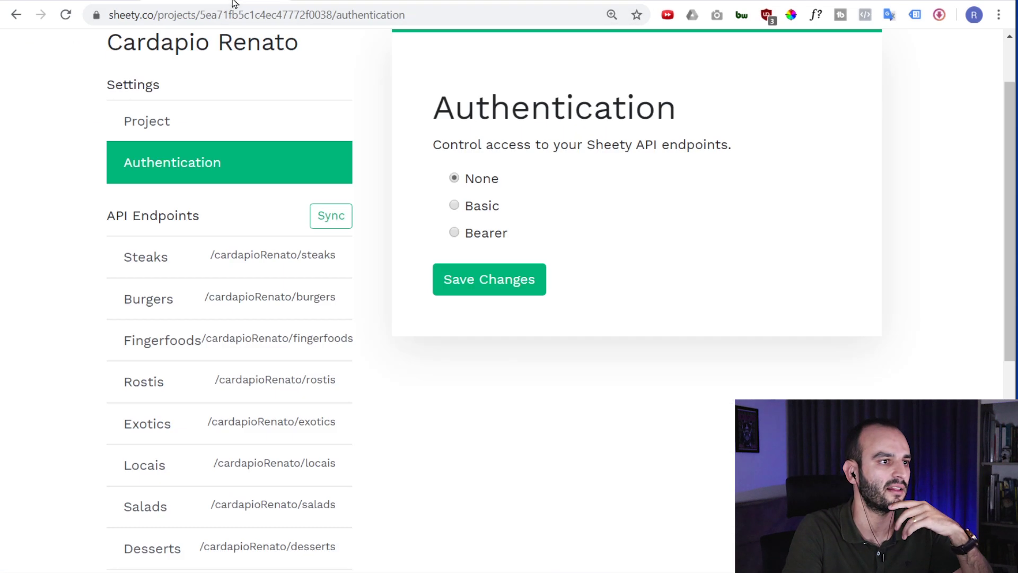
left_click(263, 267)
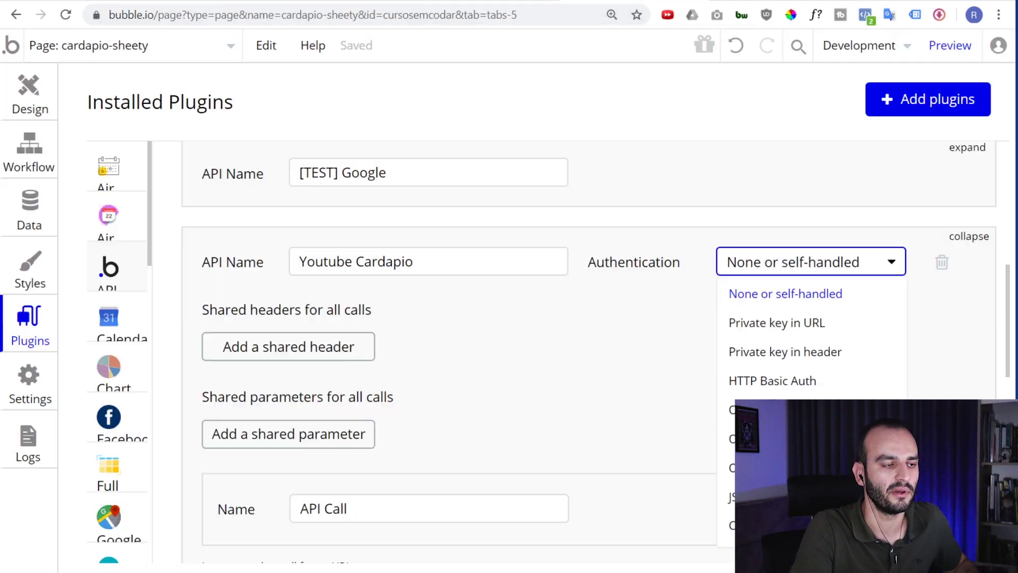
Keep authentication as 'None or self-handled' and name the API call Steaks
left_click(785, 294)
scroll(565, 311, "down", 3)
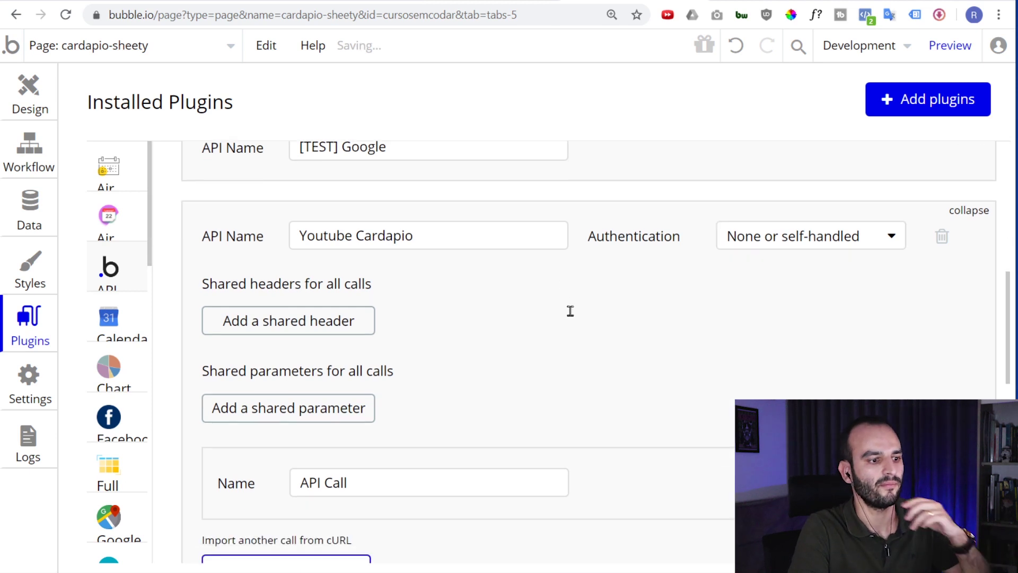
left_click(947, 329)
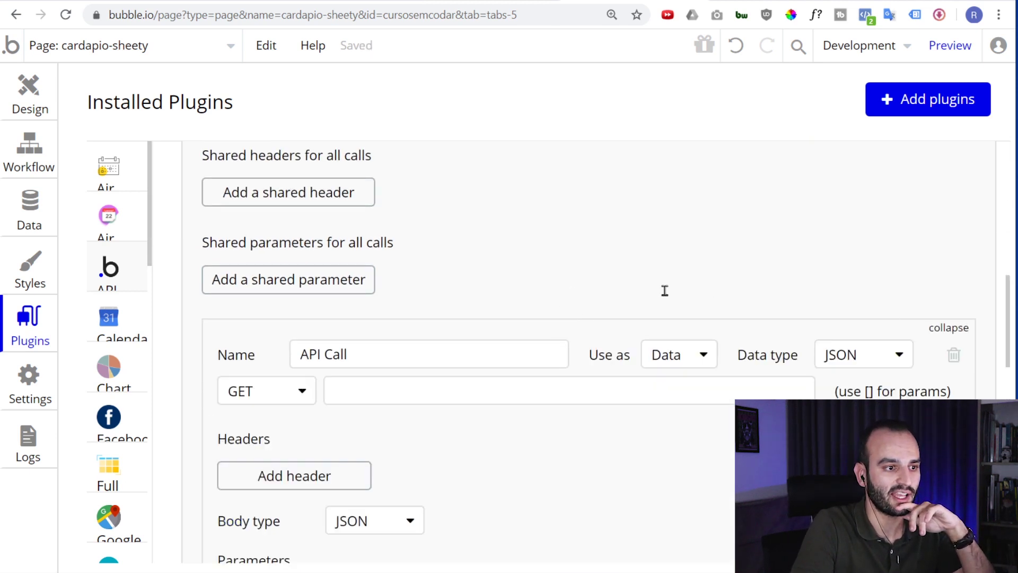
scroll(664, 292, "down", 4)
scroll(426, 187, "up", 2)
left_click_drag(418, 199, 172, 196)
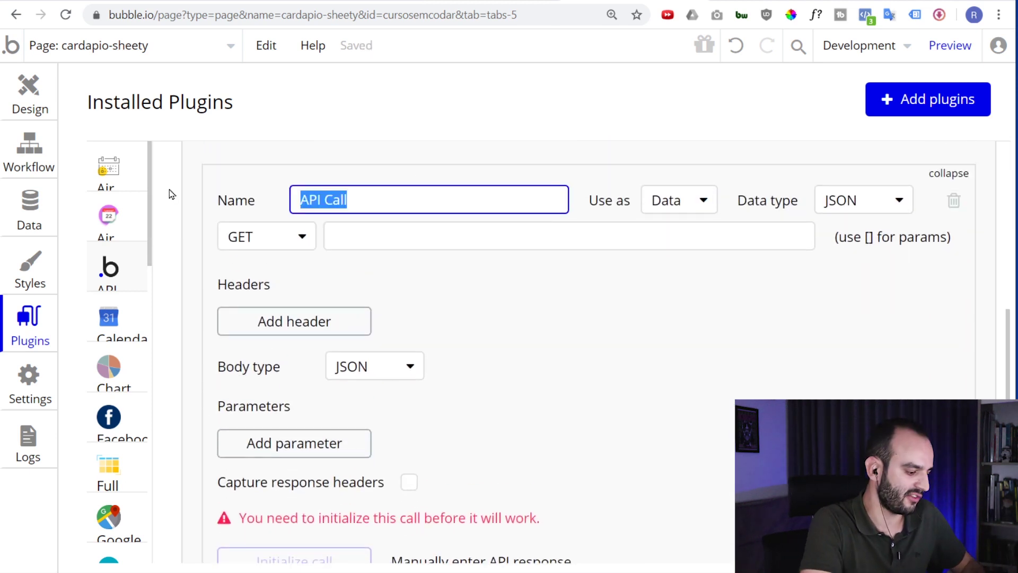
type("Steaks")
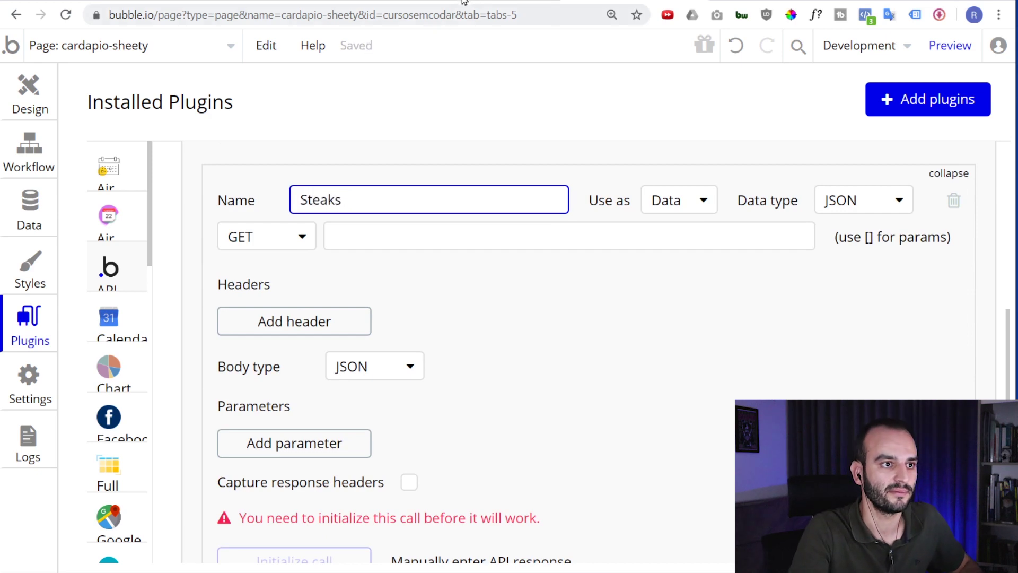
Check the Sheety Steaks endpoint, then bring up the call's HTTP method list in Bubble
left_click(465, 1)
key("ctrl+shift+Tab")
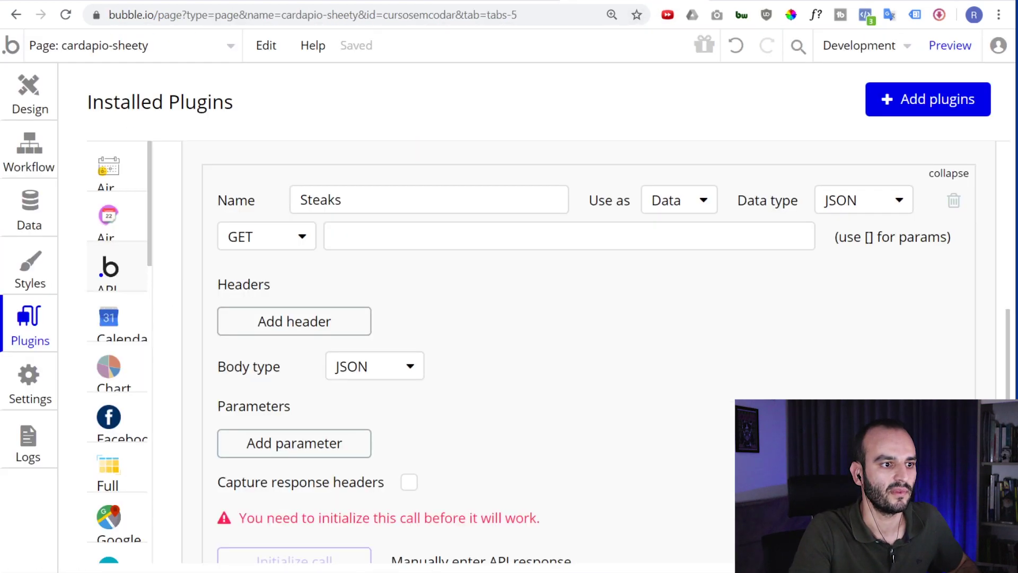
left_click(281, 250)
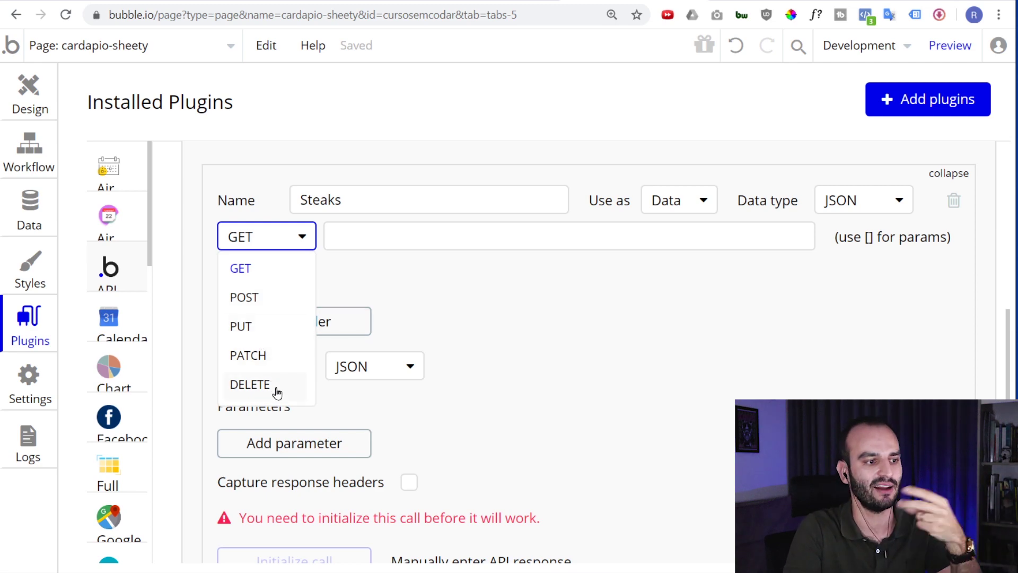
Go to the Sheety Steaks endpoint page and look over its details
key("ctrl+Tab")
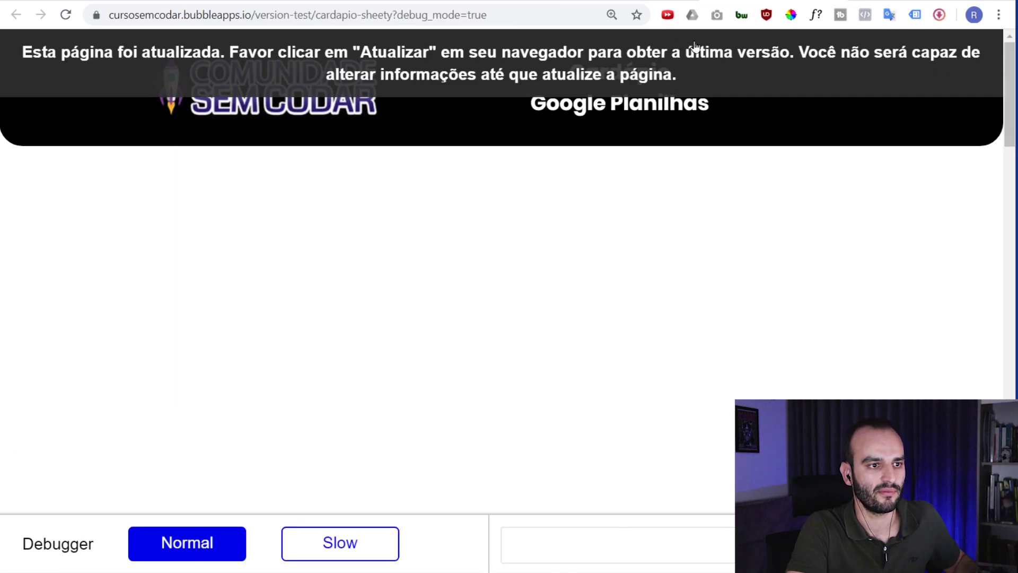
key("ctrl+Tab")
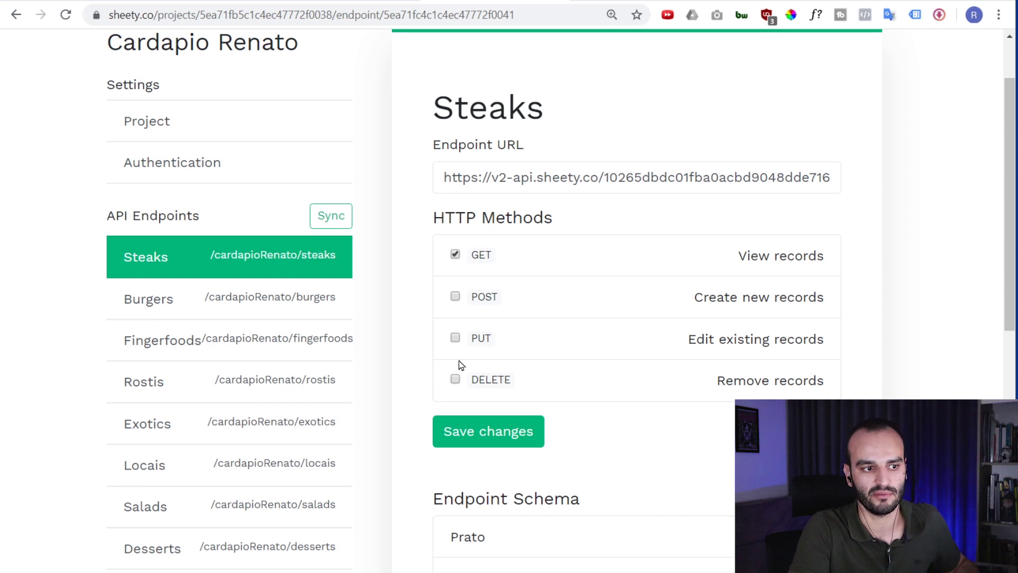
left_click(460, 256)
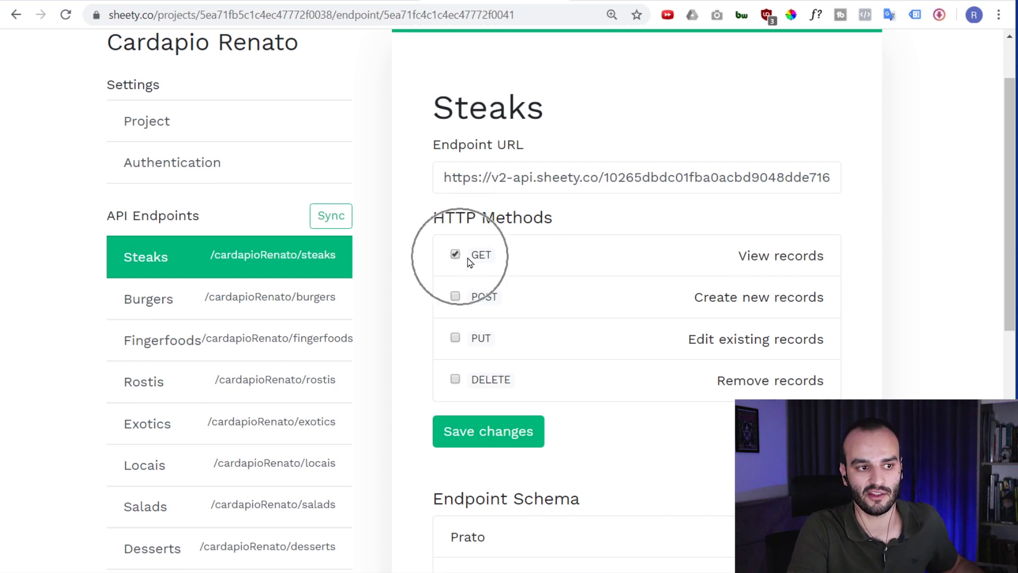
left_click(785, 262)
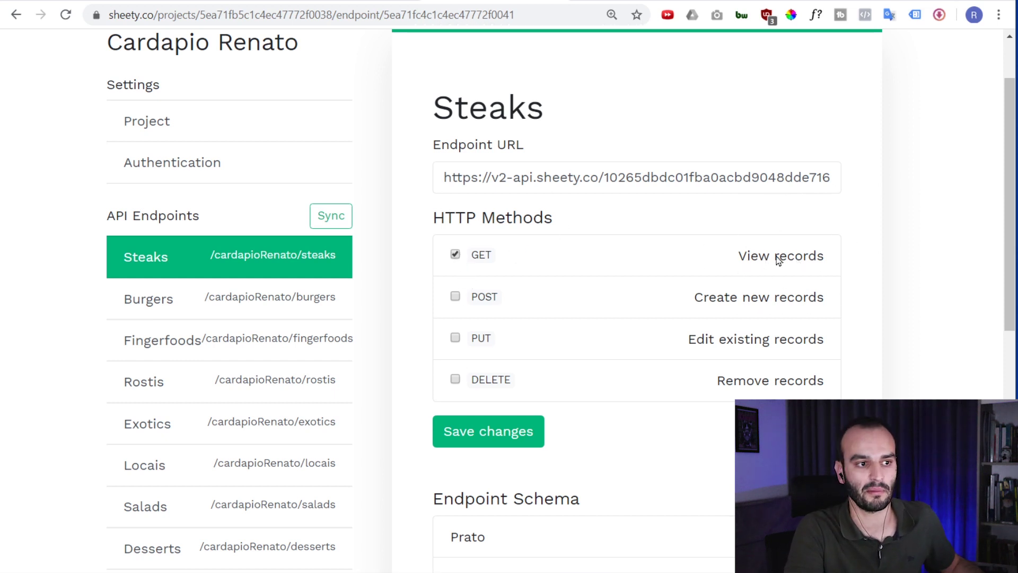
left_click(695, 291)
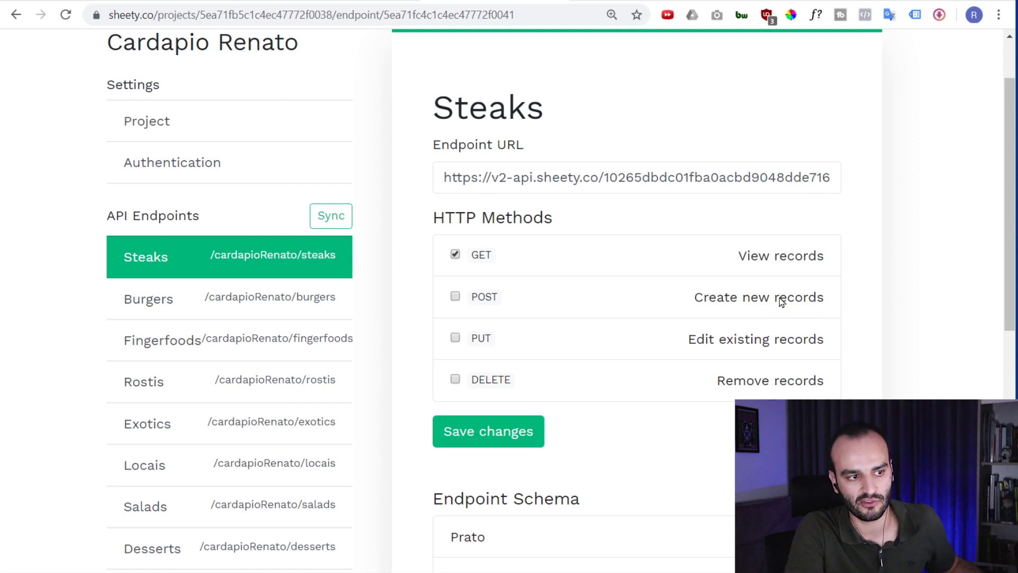
left_click(484, 342)
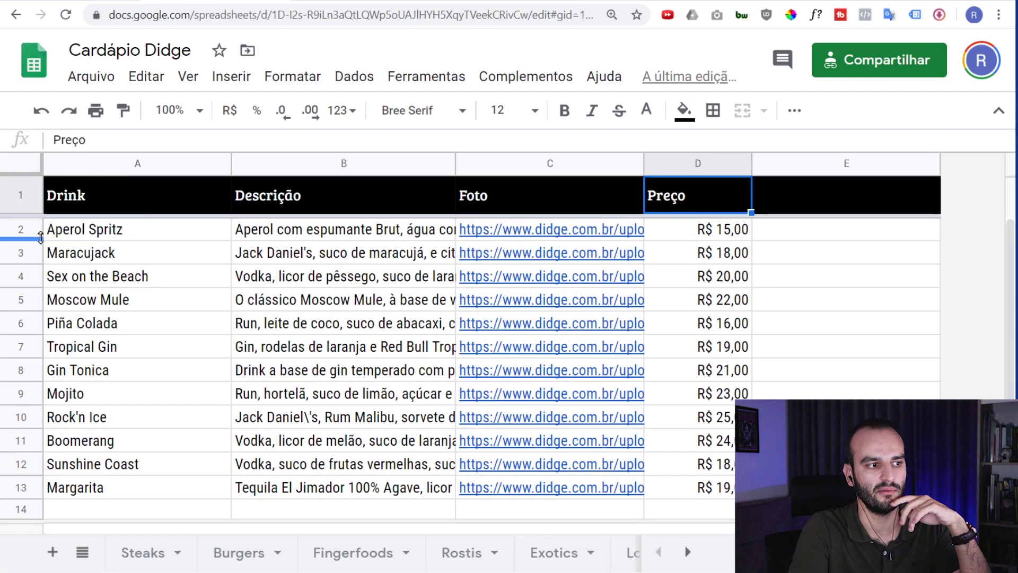
left_click(21, 229)
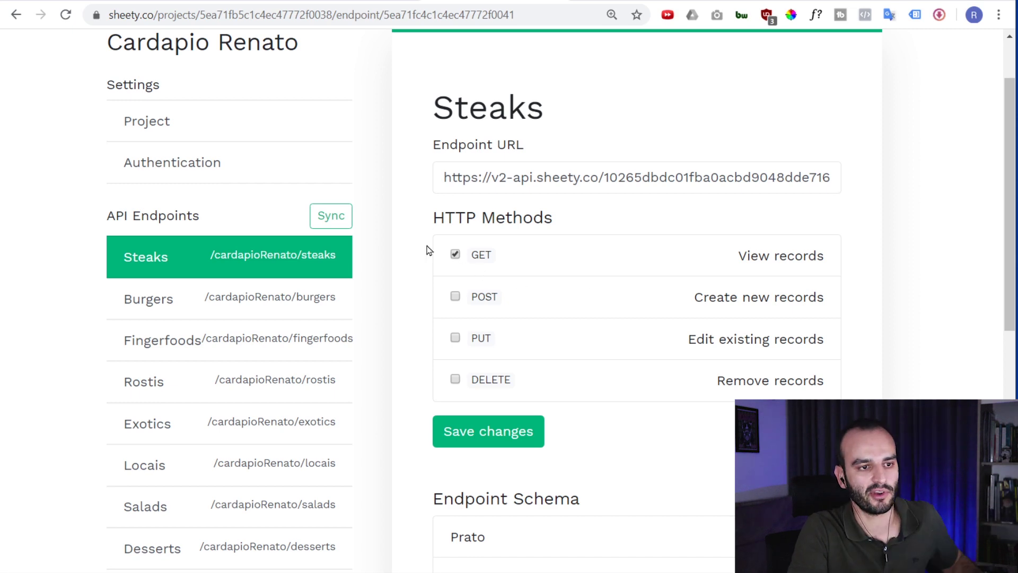
scroll(679, 349, "down", 3)
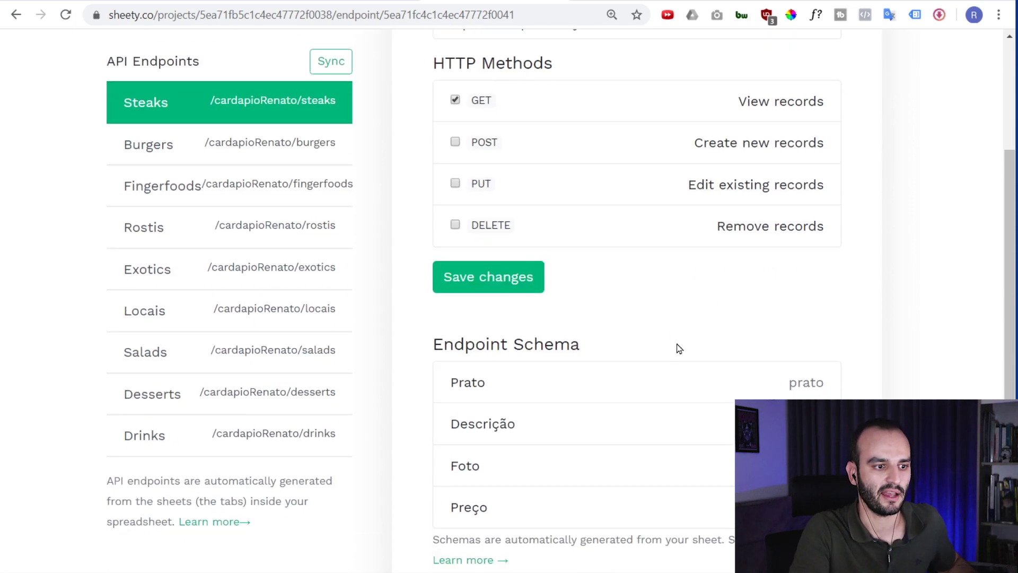
scroll(672, 310, "up", 3)
Copy the Steaks endpoint URL and return to Bubble, keeping GET as the method
left_click(660, 177)
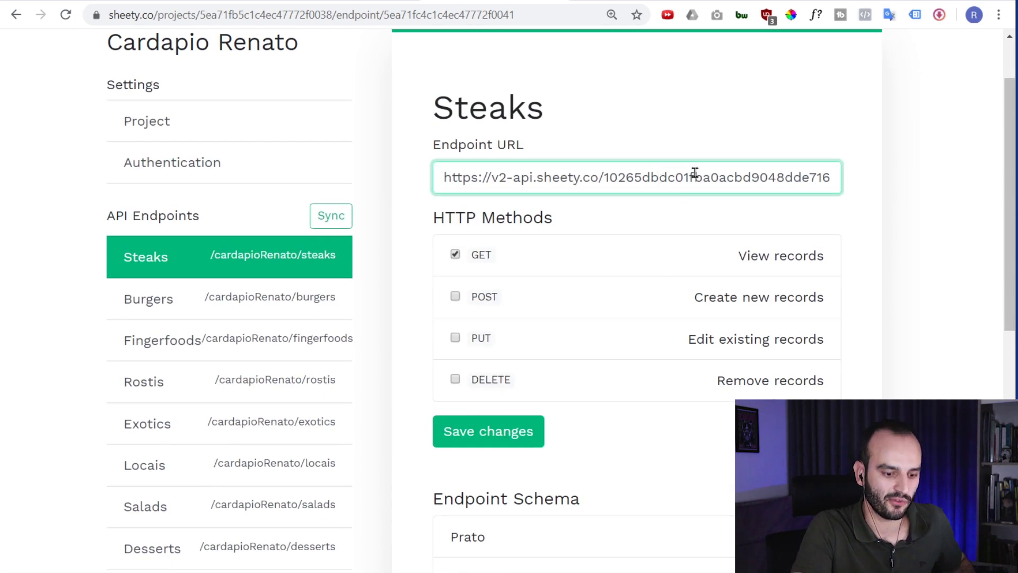
key("End")
key("ctrl+a")
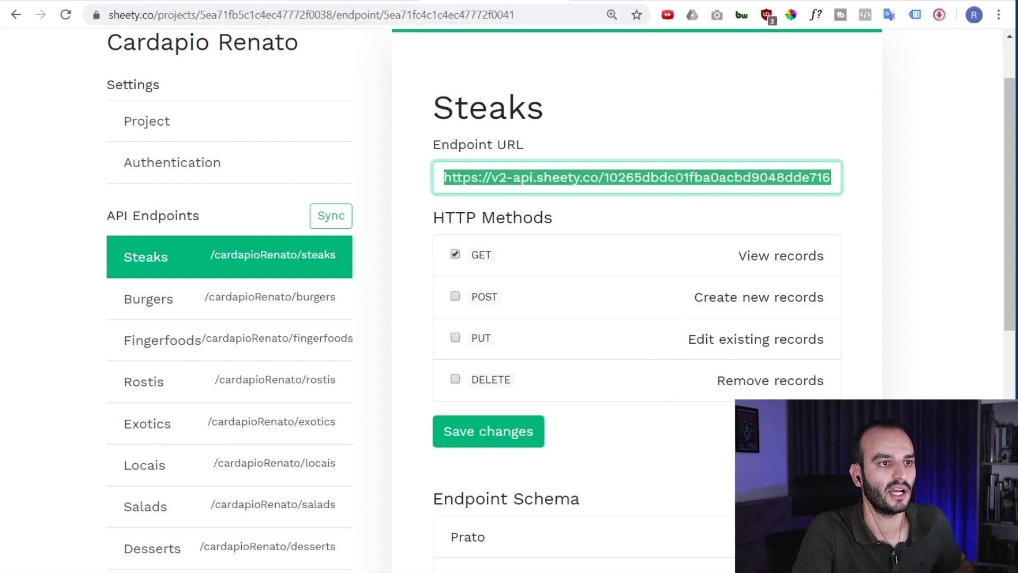
key("ctrl+Tab")
left_click(427, 240)
Paste the Sheety URL as the call address and verify it ends with cardapioRenato/steaks
key("ctrl+v")
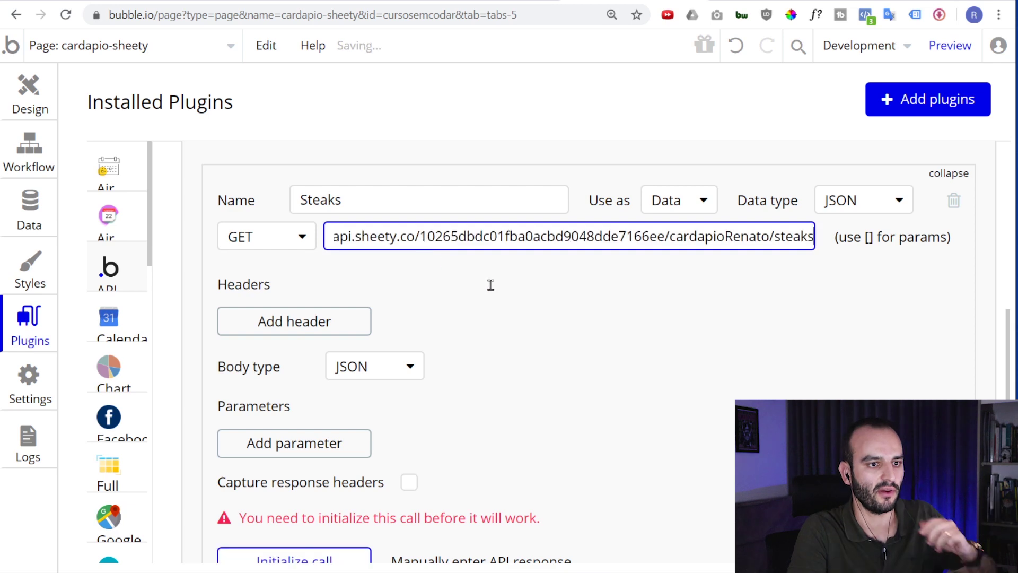
left_click(492, 287)
left_click(440, 243)
key("End")
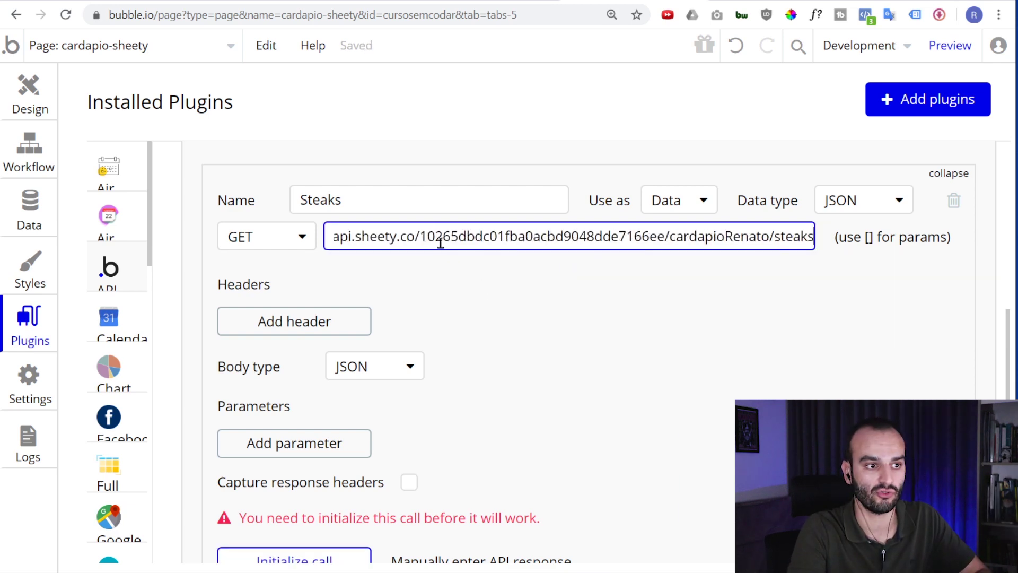
key("Home")
key("End")
key("ctrl+shift+Tab")
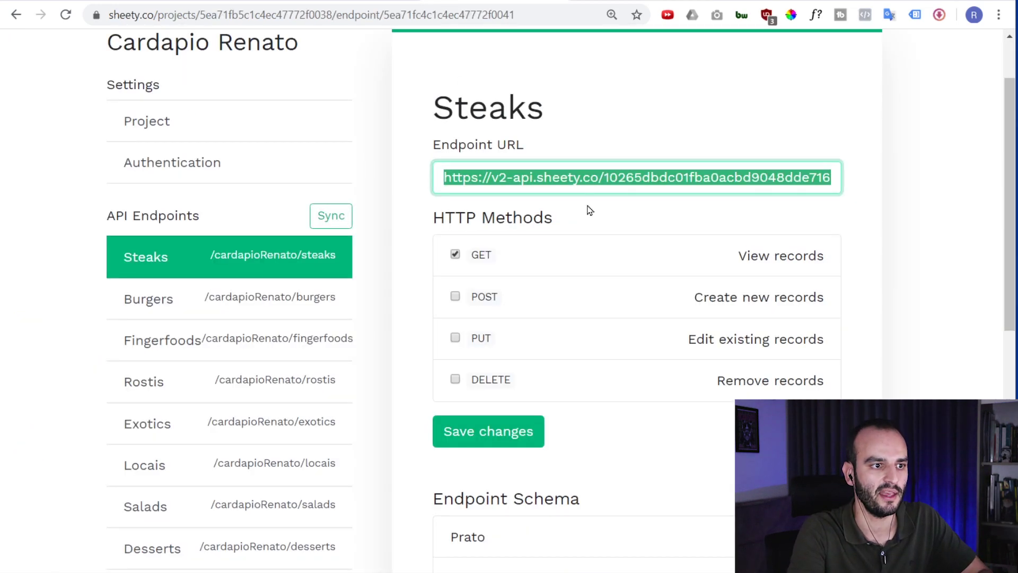
key("ctrl+Tab")
Initialize the Steaks call to fetch its returned values
scroll(549, 343, "down", 3)
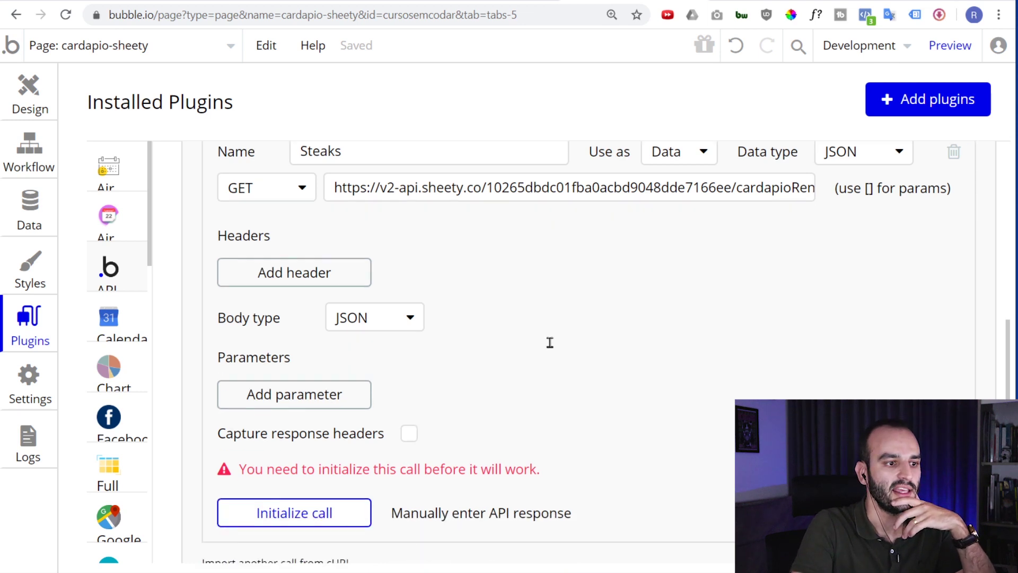
scroll(296, 409, "down", 1)
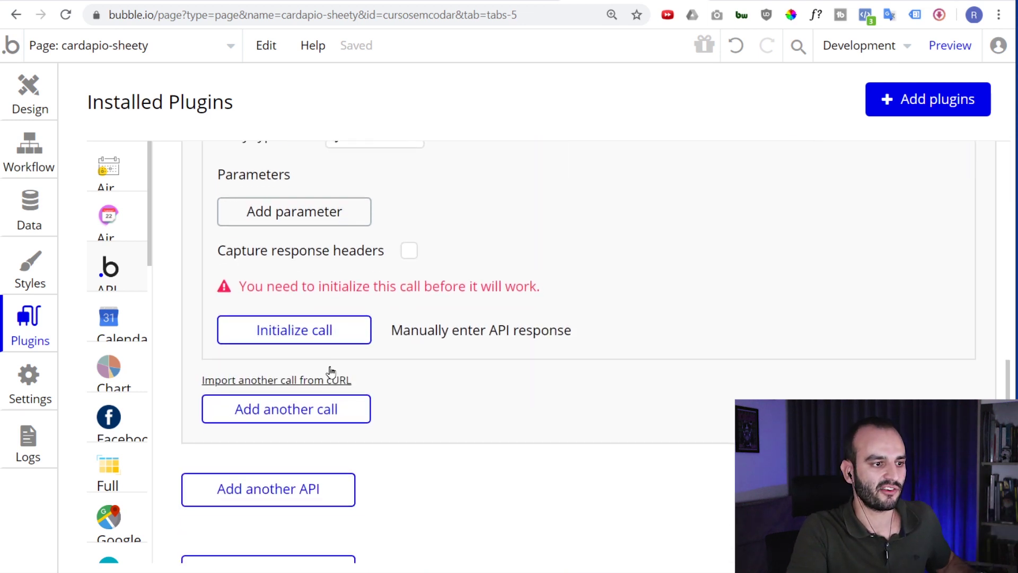
left_click(314, 325)
scroll(509, 254, "up", 2)
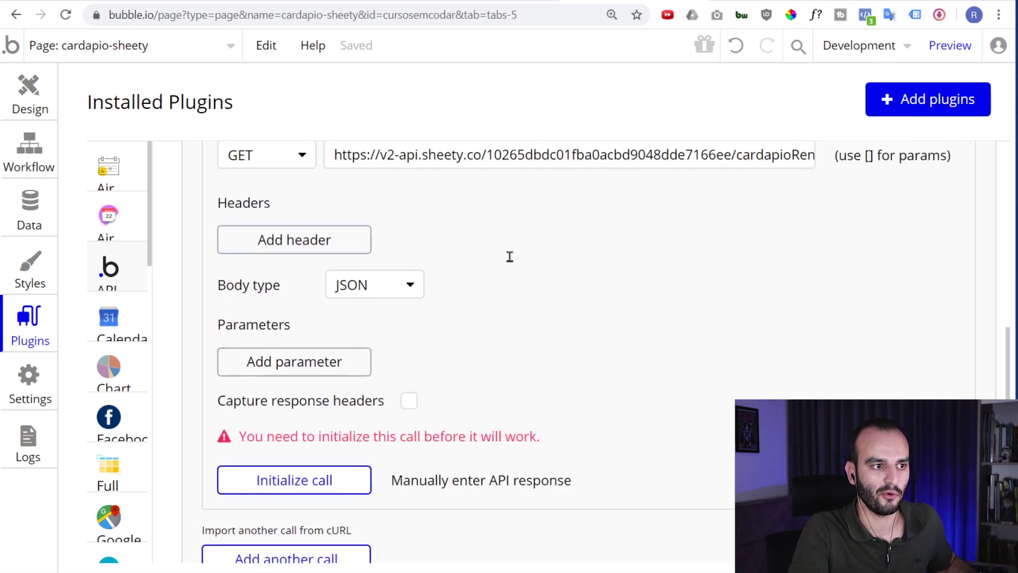
scroll(588, 219, "up", 1)
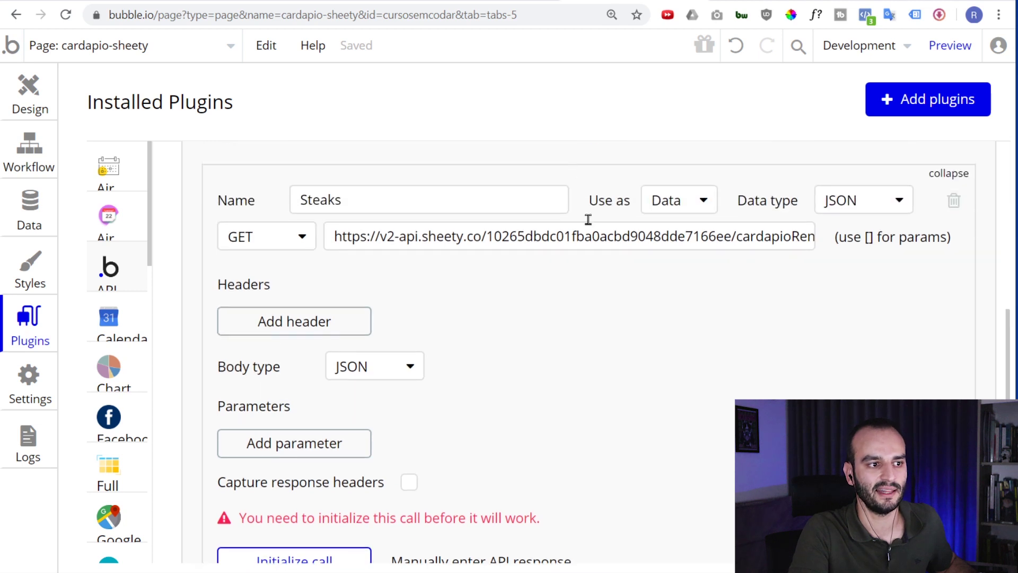
left_click(278, 254)
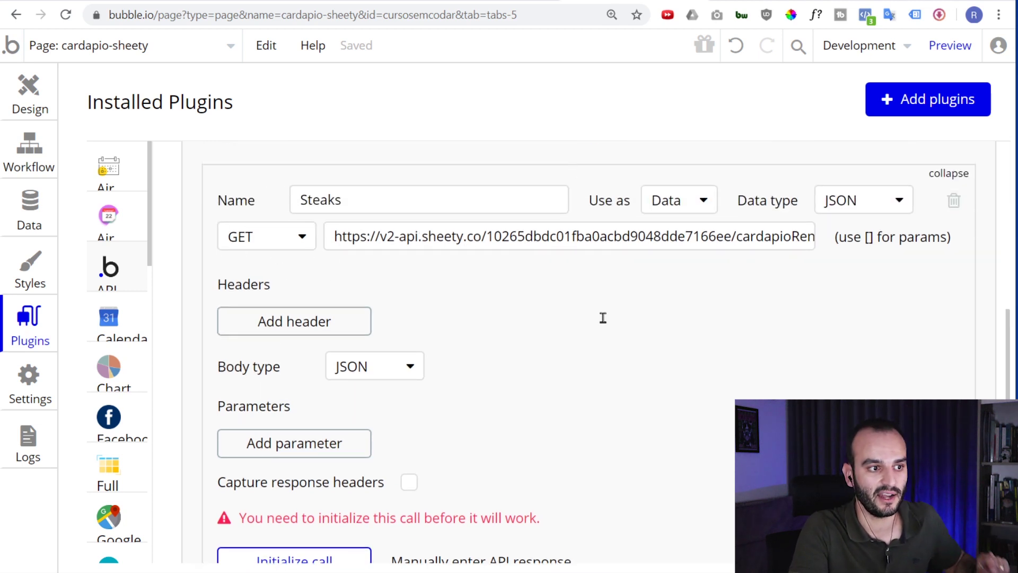
scroll(583, 313, "down", 2)
scroll(371, 345, "down", 1)
left_click(343, 329)
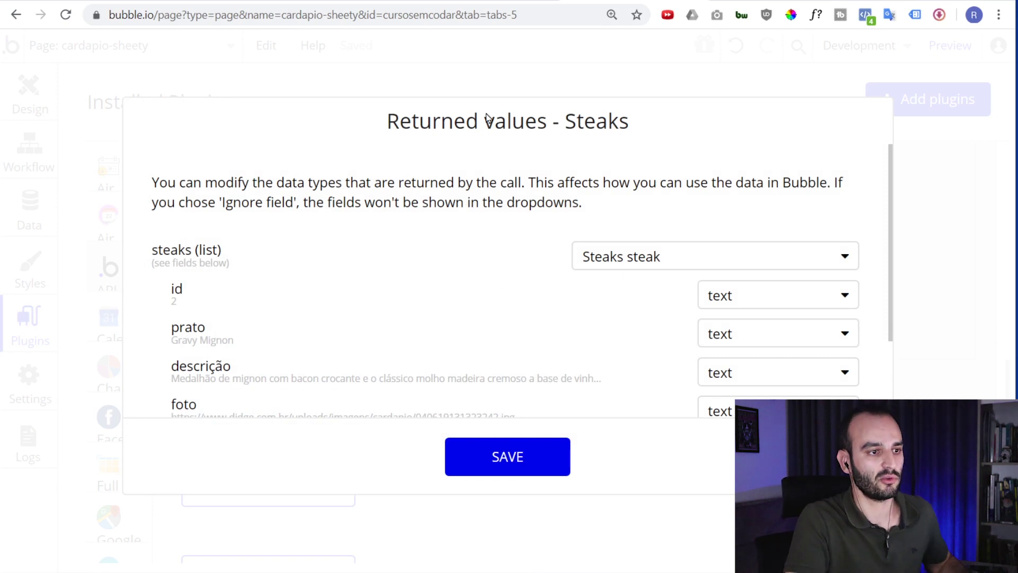
Zoom the browser out and back in to see every Steaks returned field, including preço as number
key("ctrl+minus")
key("ctrl+minus")
key("ctrl+plus")
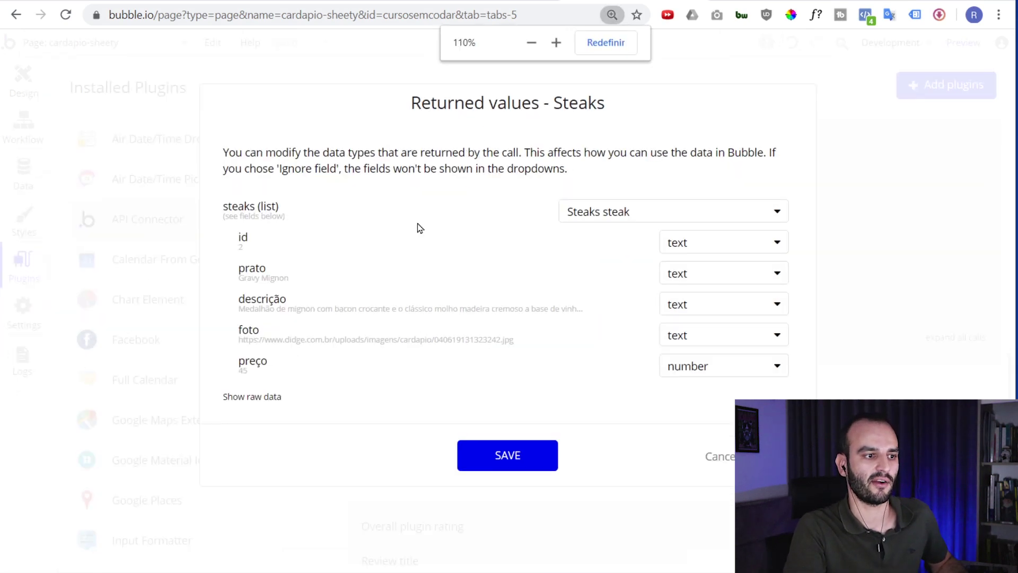
scroll(422, 217, "down", 1)
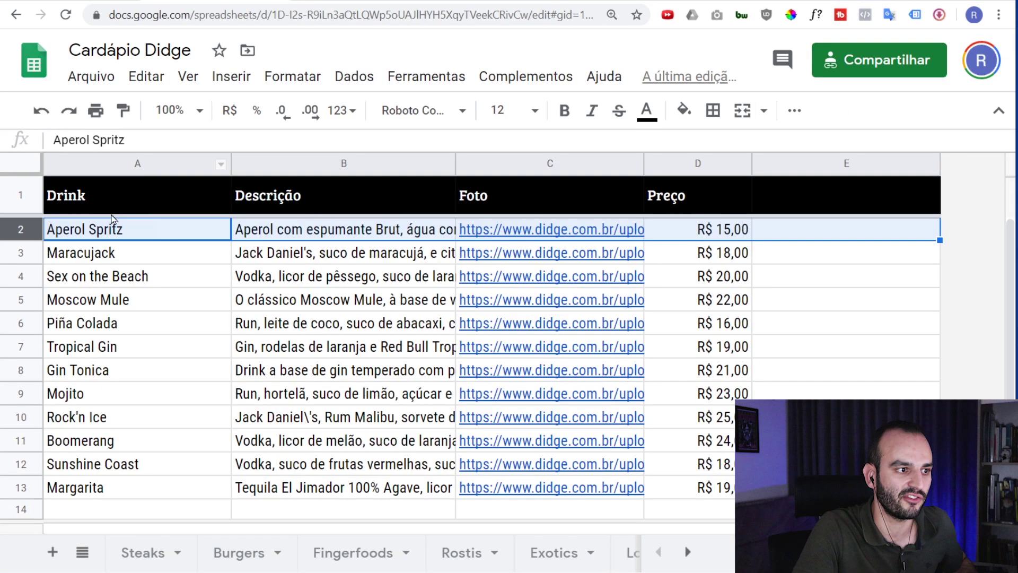
Compare the Steaks sheet's Gravy Mignon row (descrição, foto, preço) with Bubble's sample values
left_click(148, 554)
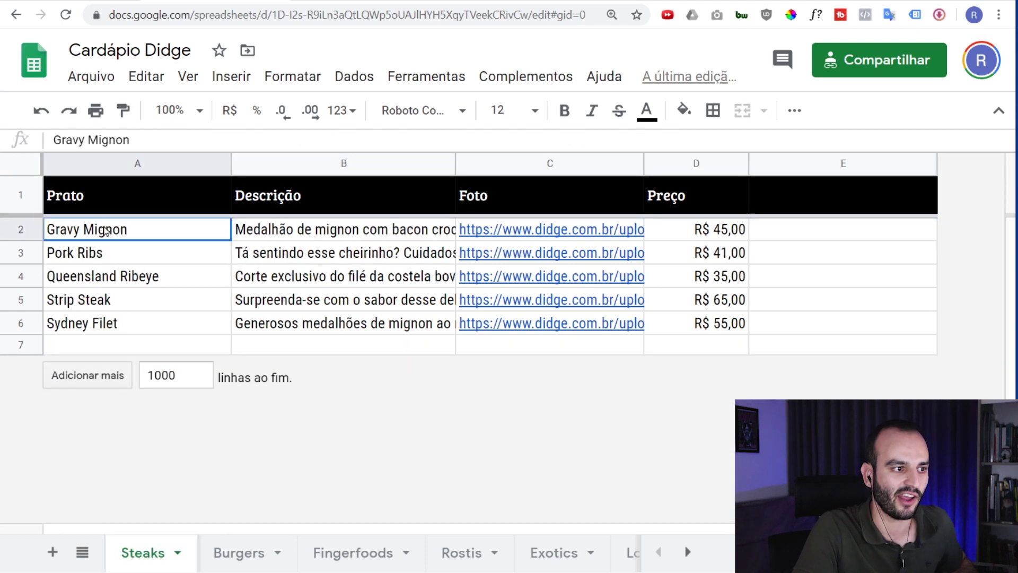
left_click_drag(774, 233, 727, 237)
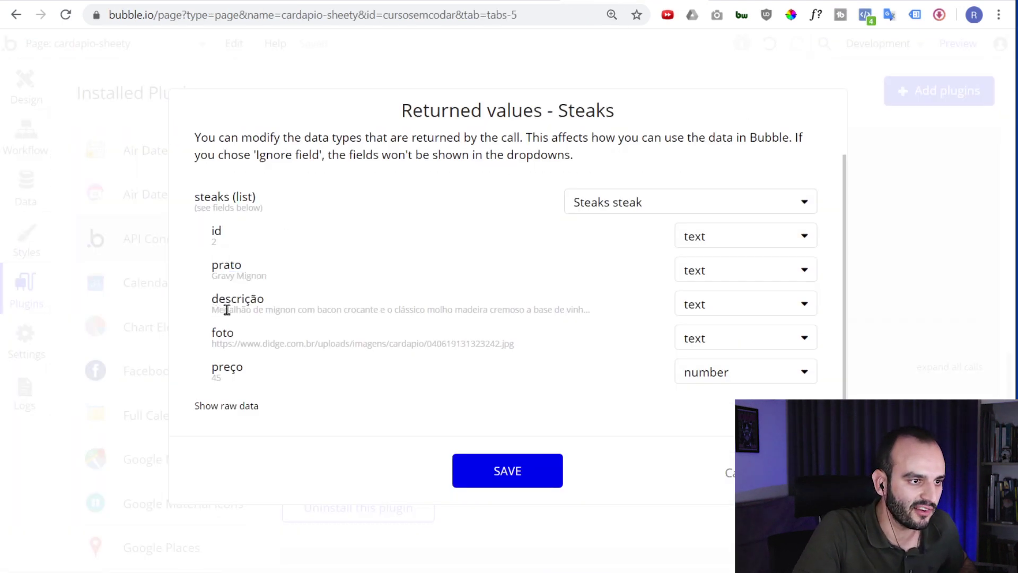
left_click_drag(219, 309, 375, 309)
left_click_drag(442, 315, 544, 315)
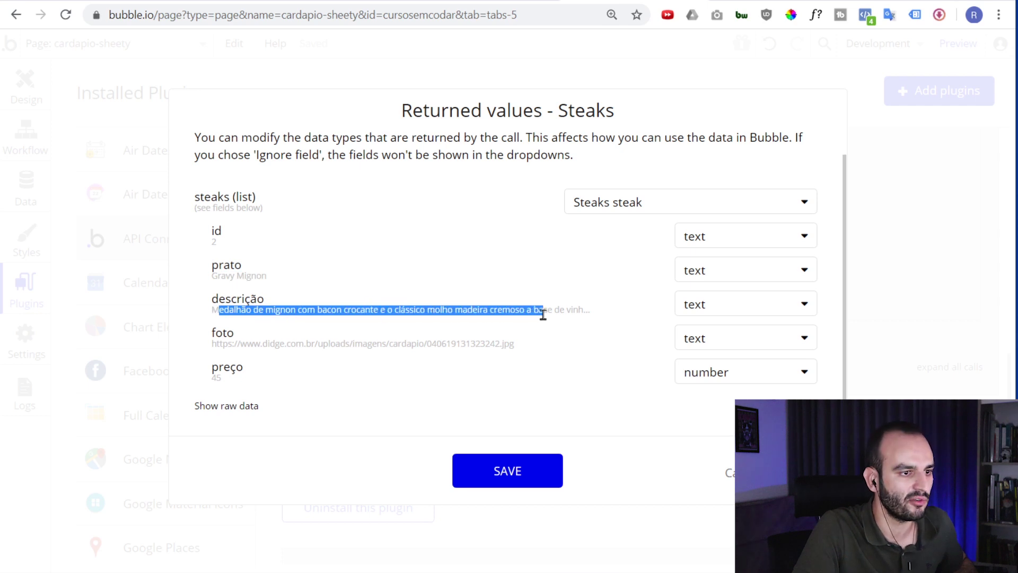
left_click(483, 312)
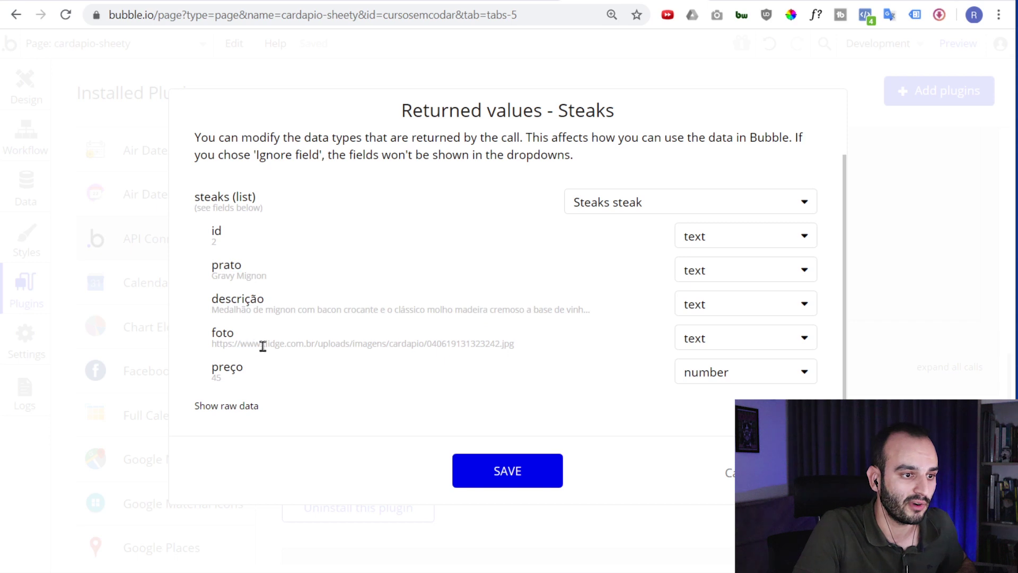
left_click_drag(253, 344, 510, 350)
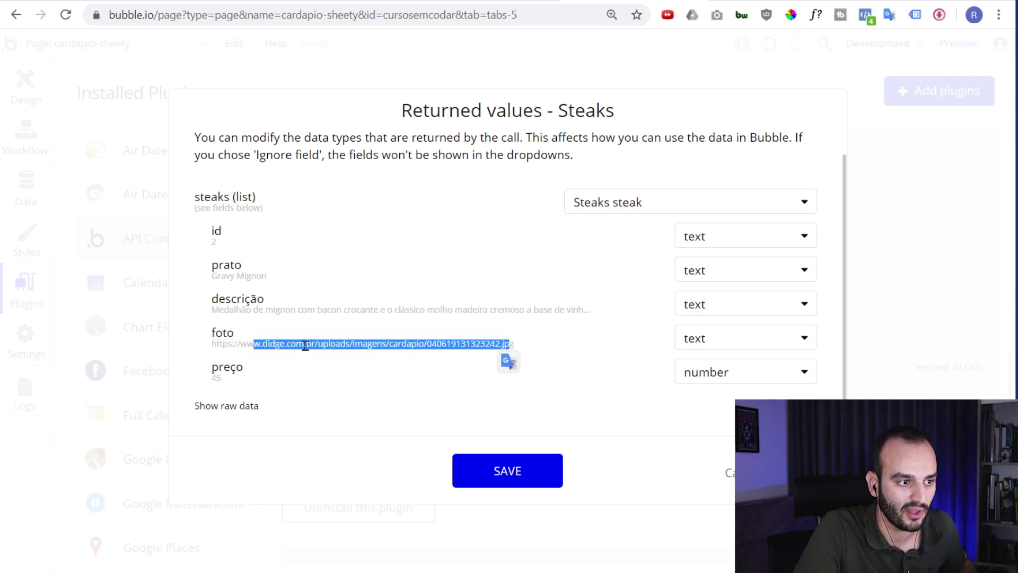
key("ctrl+Tab")
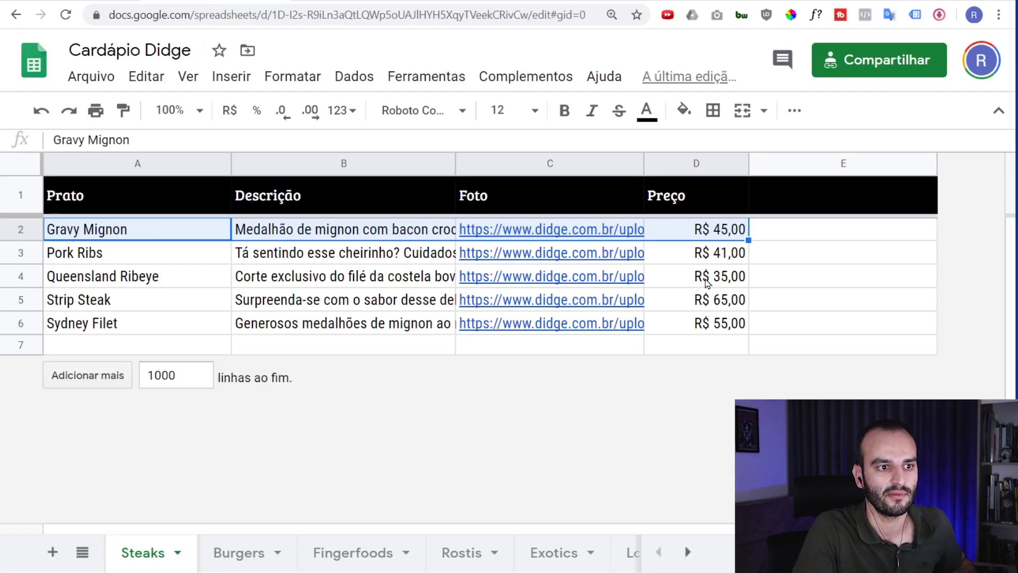
left_click(705, 230)
left_click_drag(150, 238, 689, 233)
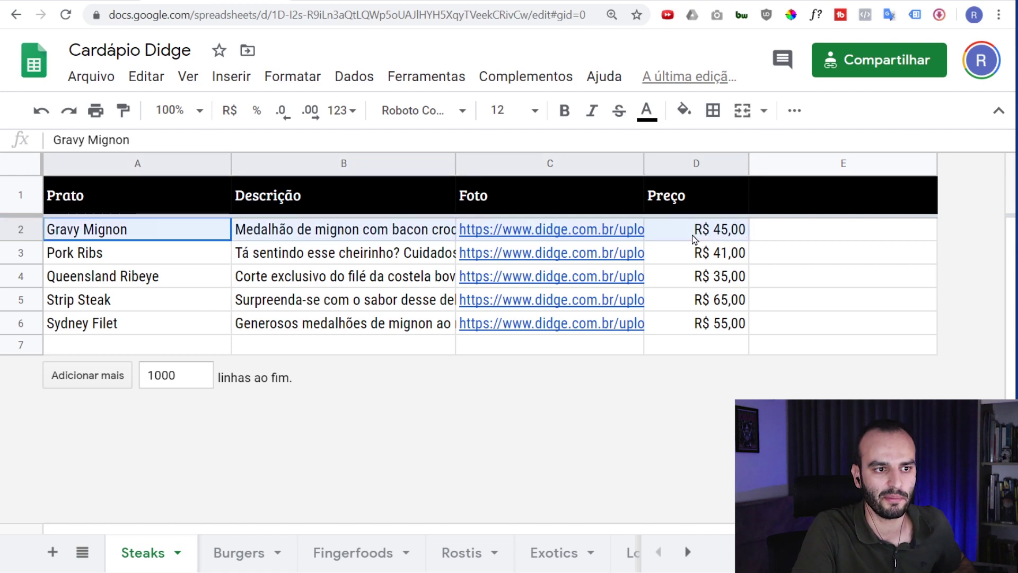
left_click(595, 4)
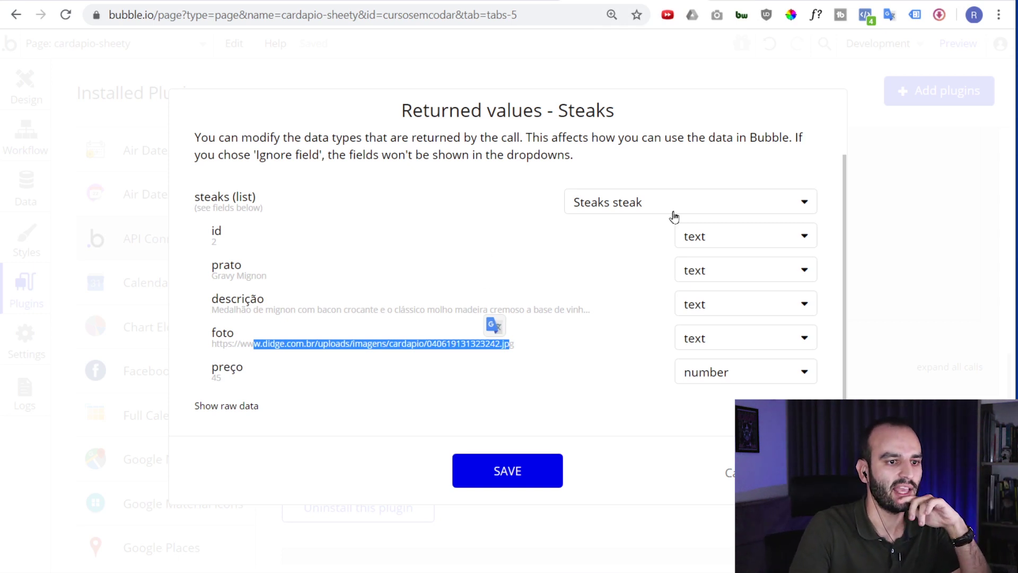
Set id to number, keep prato as text, make foto an image, and save the Steaks types
left_click(711, 239)
left_click(748, 318)
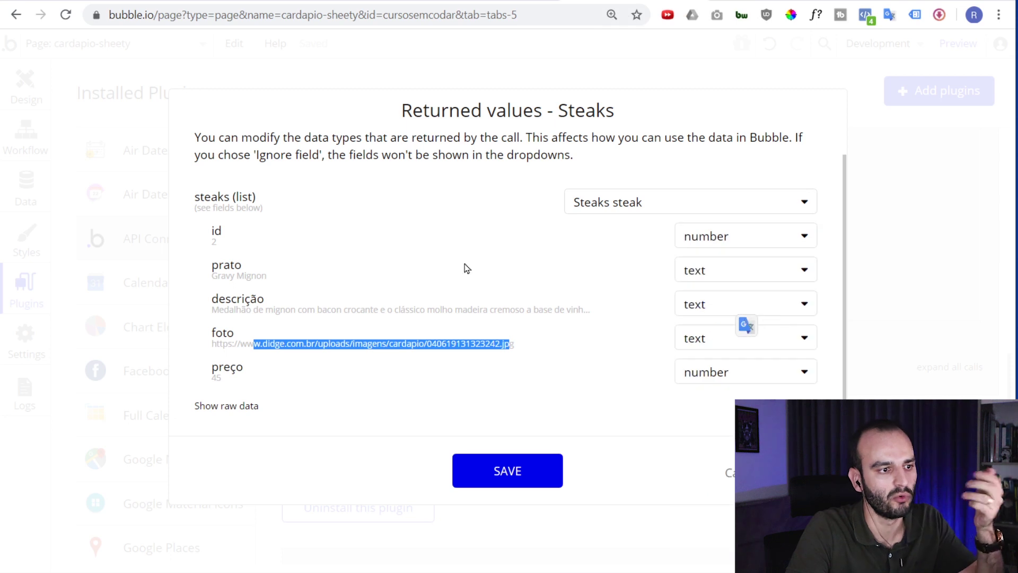
left_click(339, 307)
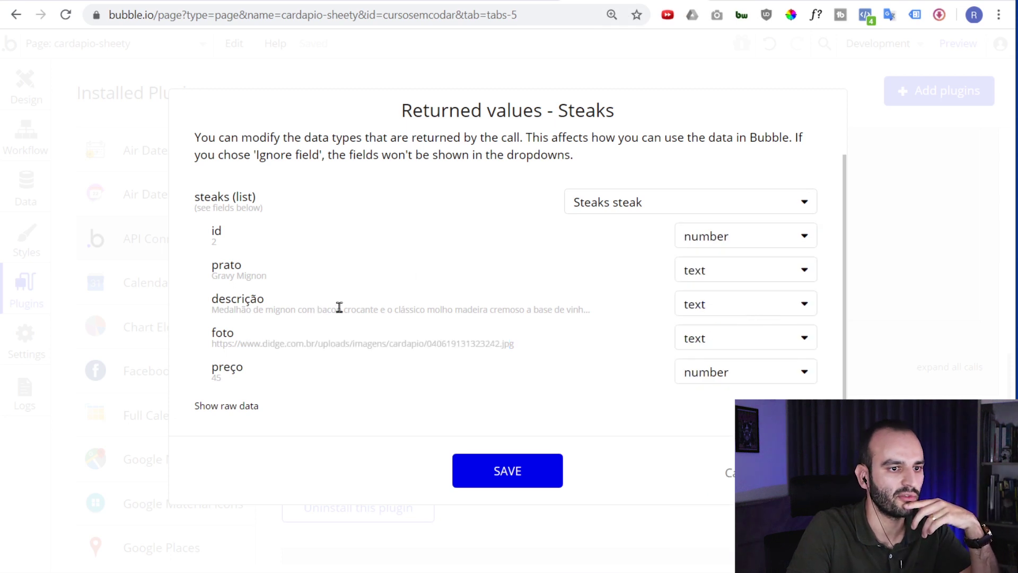
left_click(730, 272)
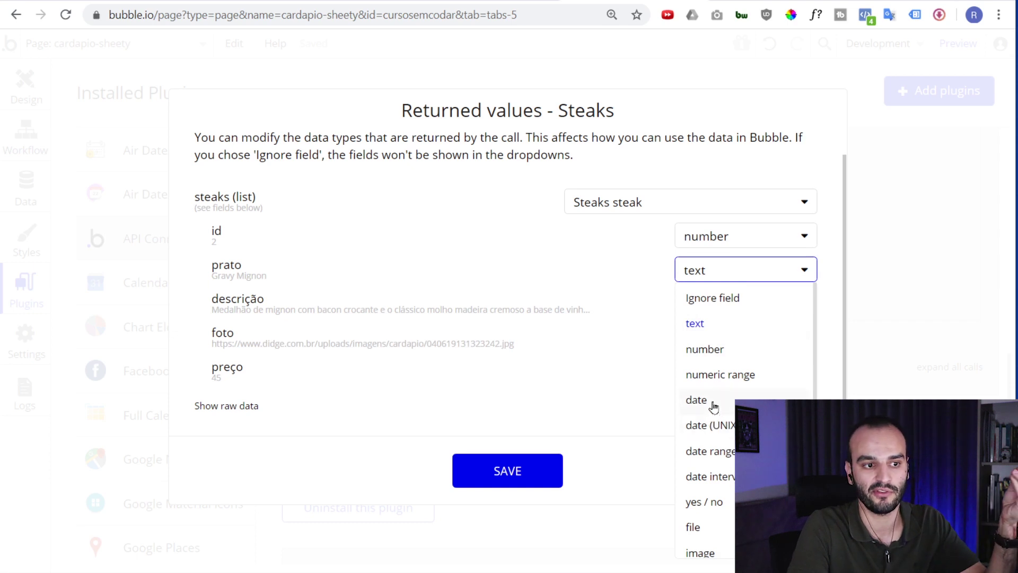
left_click(732, 334)
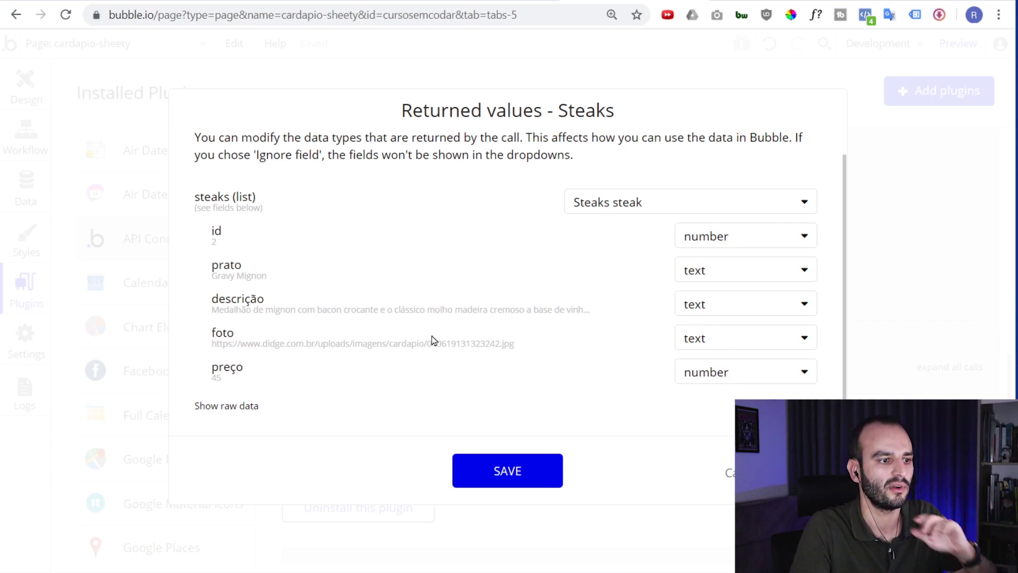
left_click(734, 344)
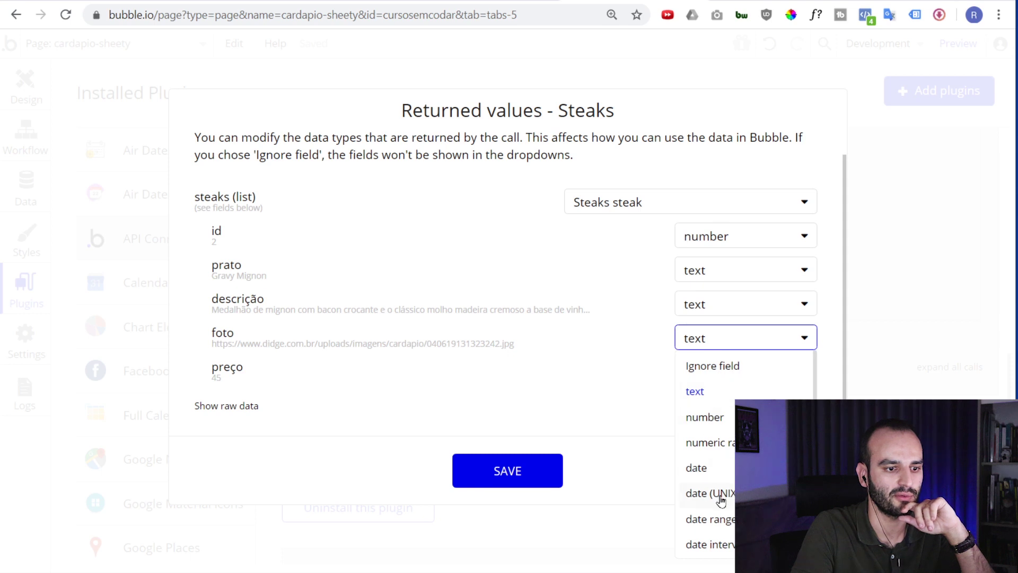
scroll(720, 500, "down", 2)
left_click(723, 542)
left_click(520, 472)
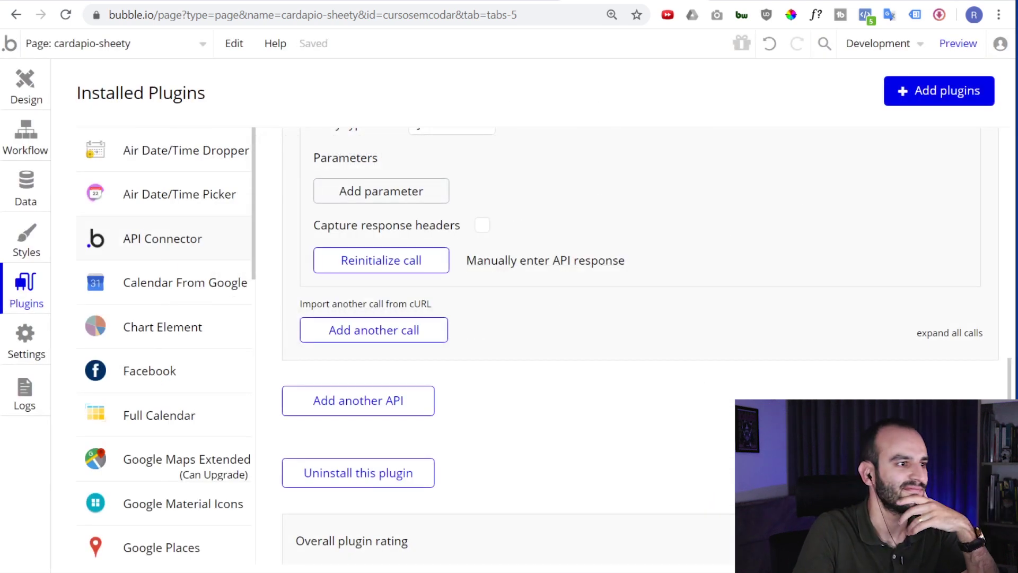
In Group Steaks, draw a Repeating Group under the Steaks text and widen it to 339px
left_click(12, 99)
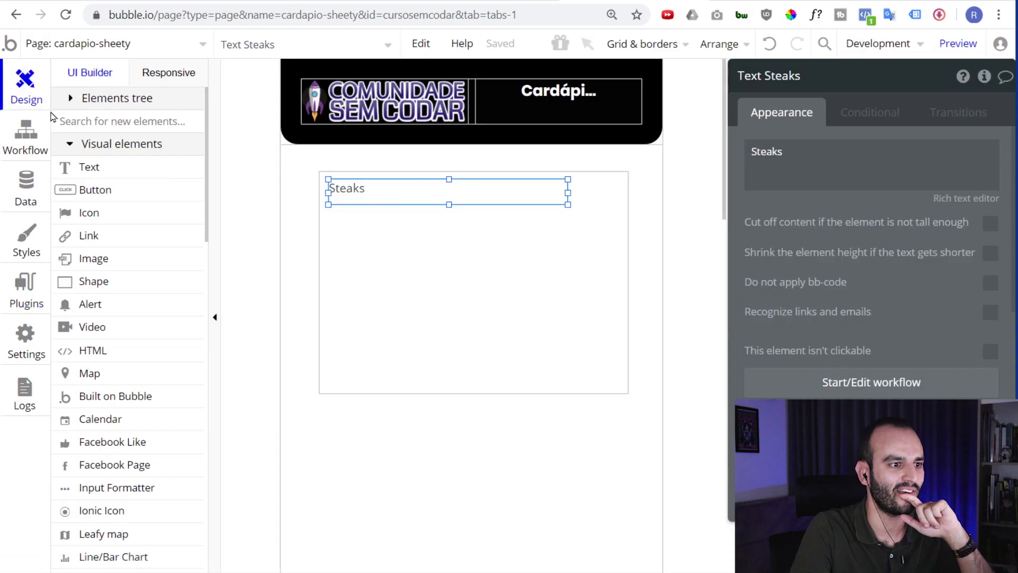
left_click(419, 250)
scroll(166, 399, "down", 3)
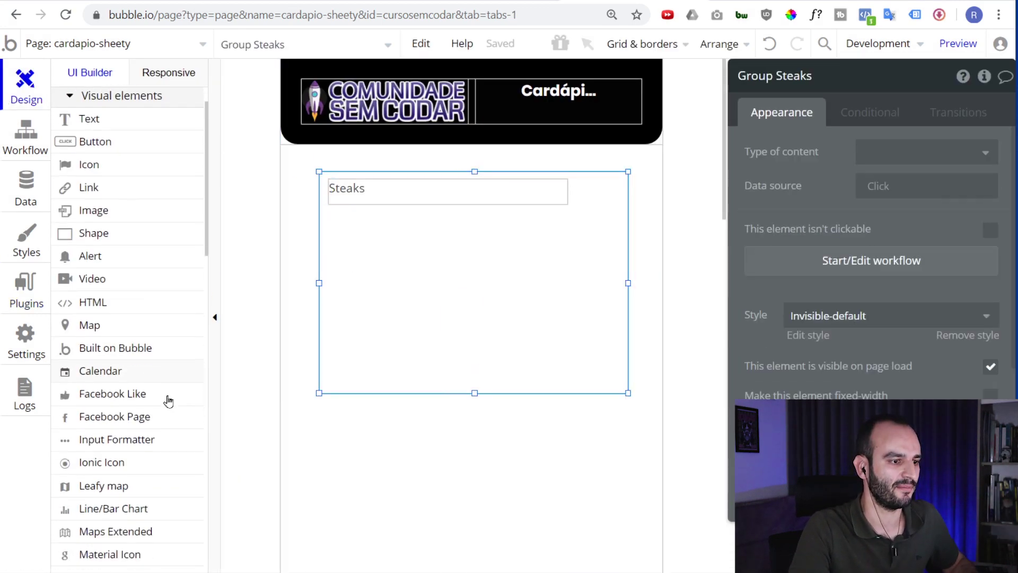
scroll(166, 400, "down", 5)
scroll(169, 400, "down", 2)
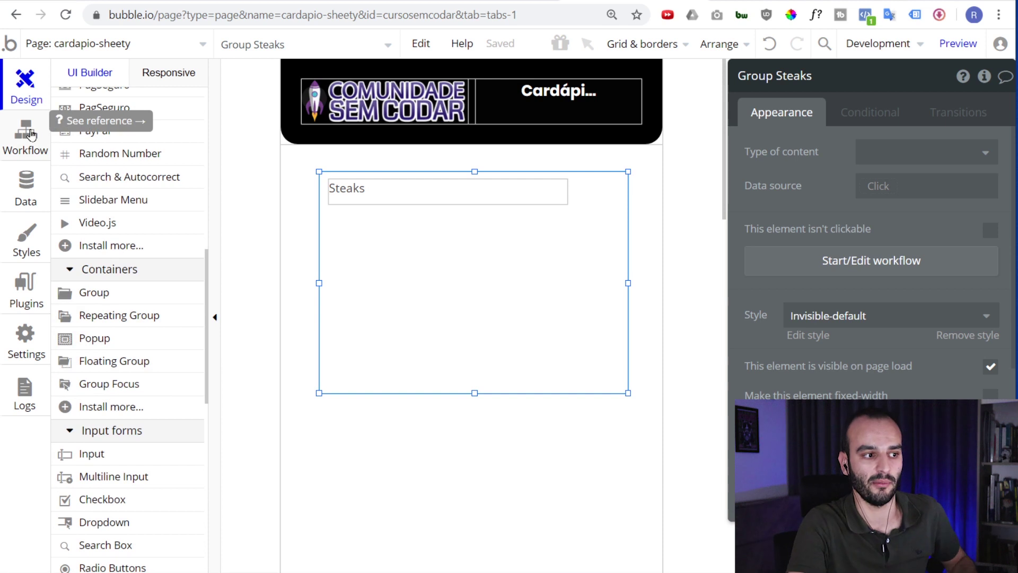
left_click(137, 318)
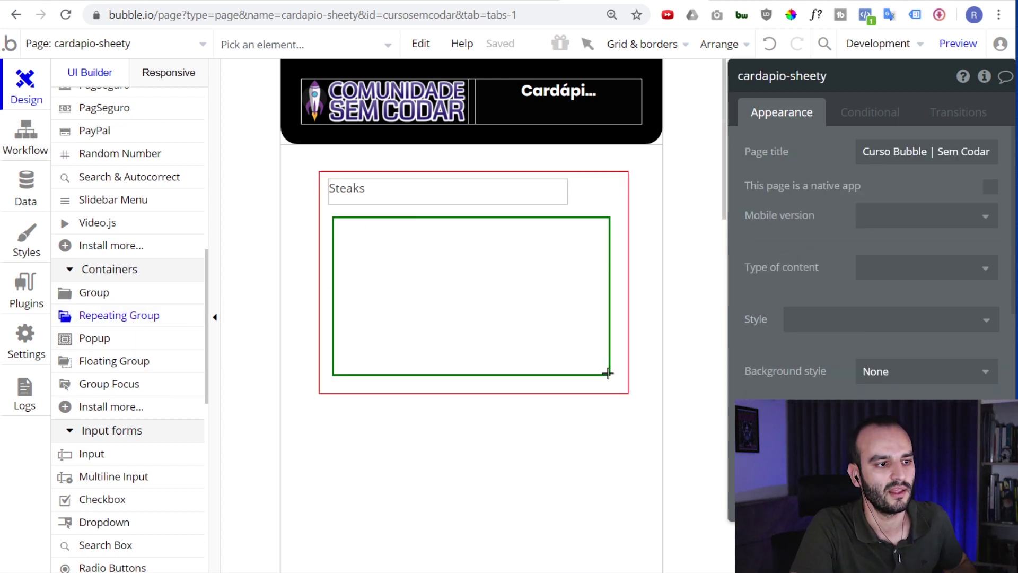
left_click_drag(553, 361, 606, 377)
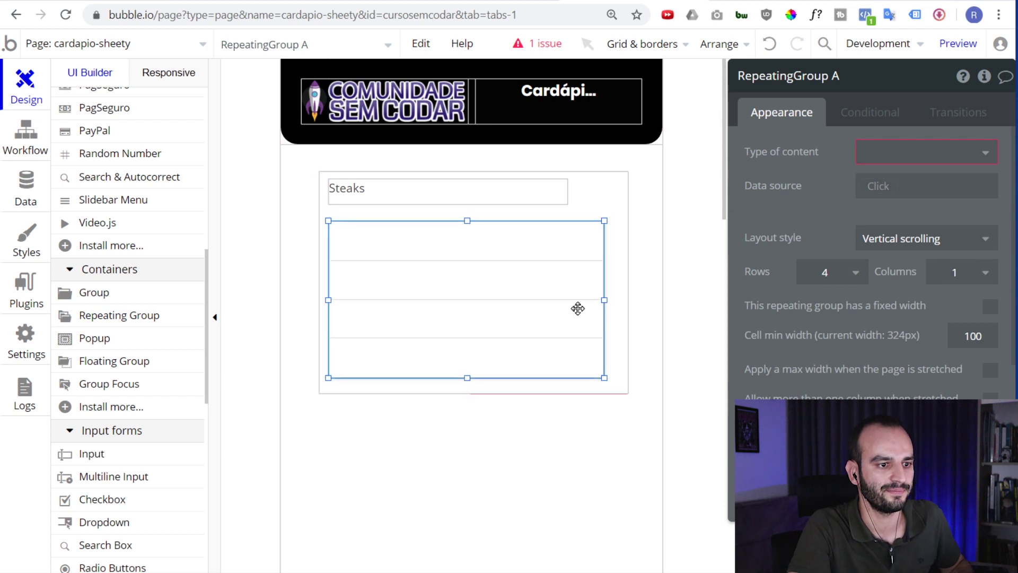
left_click_drag(604, 300, 618, 304)
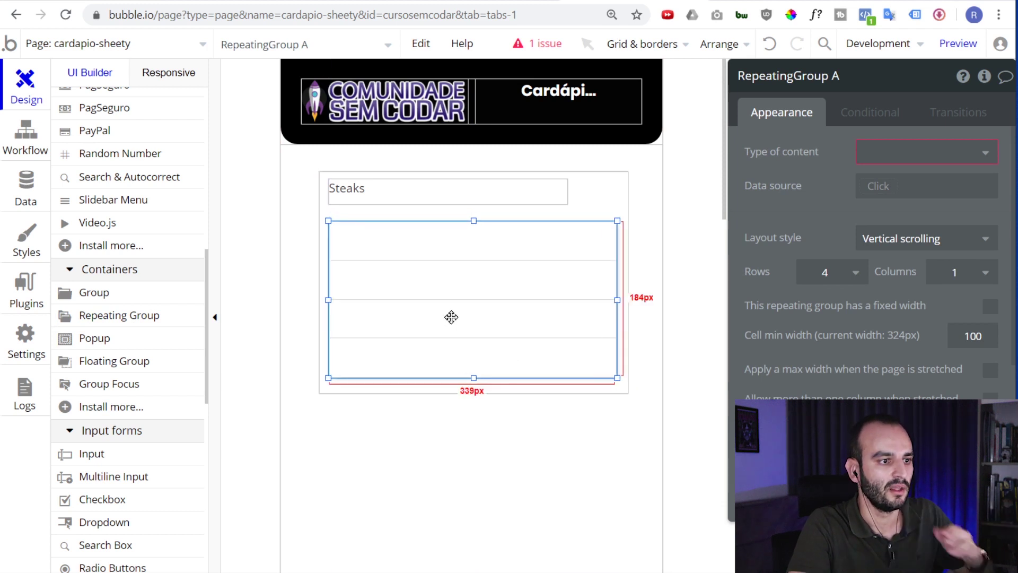
scroll(102, 321, "up", 6)
scroll(101, 321, "up", 2)
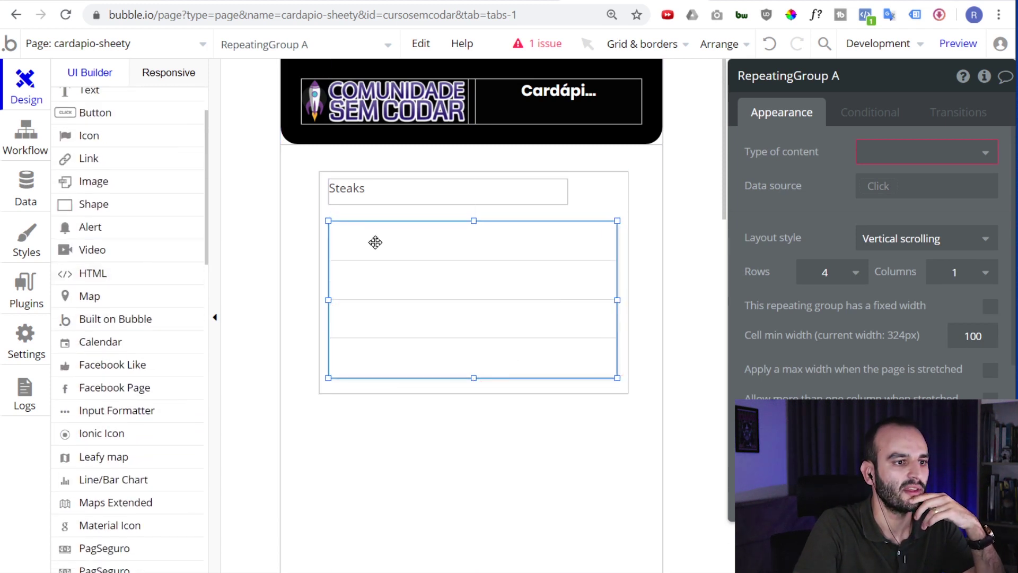
Set the repeating group's type of content to Steaks steak
left_click(902, 152)
scroll(825, 272, "down", 3)
scroll(824, 272, "down", 5)
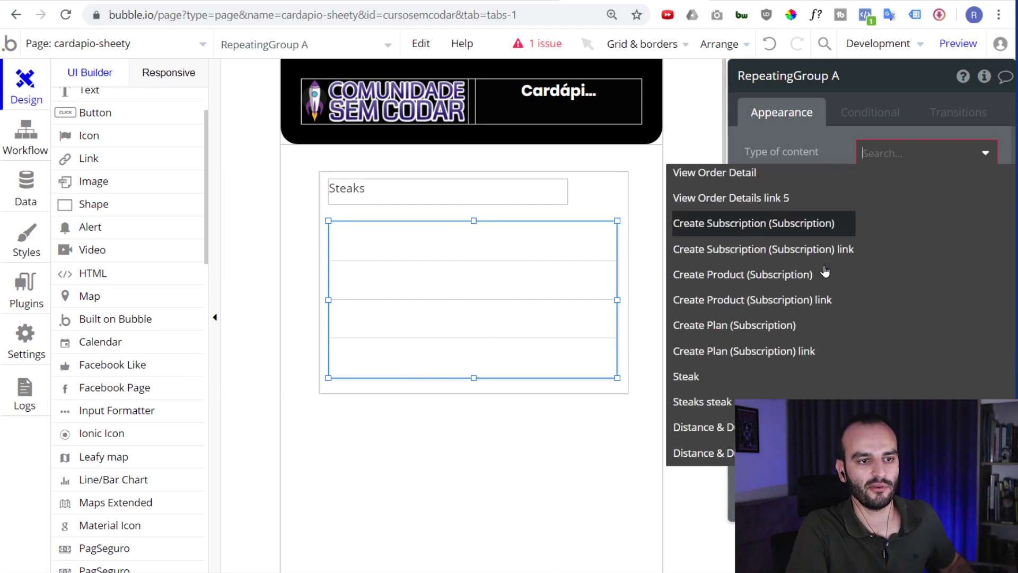
scroll(827, 276, "down", 5)
scroll(829, 276, "down", 5)
scroll(832, 277, "down", 5)
scroll(830, 277, "down", 3)
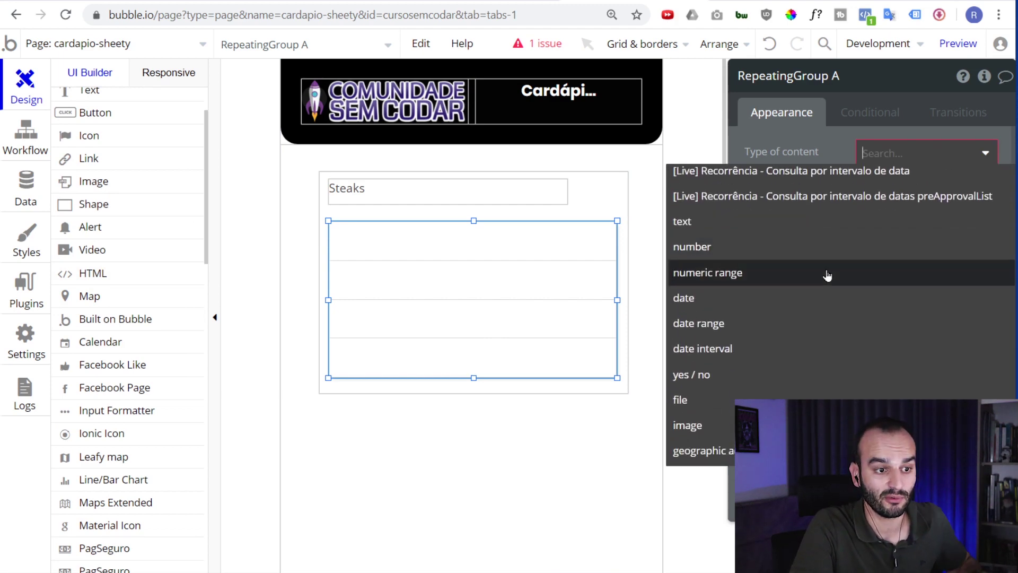
scroll(833, 277, "up", 3)
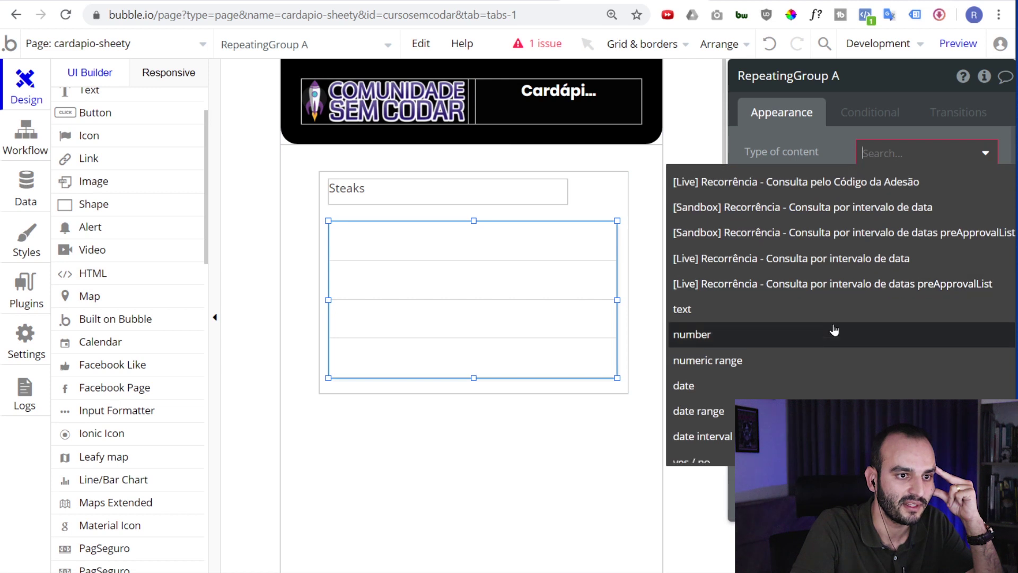
scroll(834, 328, "up", 3)
scroll(835, 327, "up", 1)
scroll(834, 328, "up", 2)
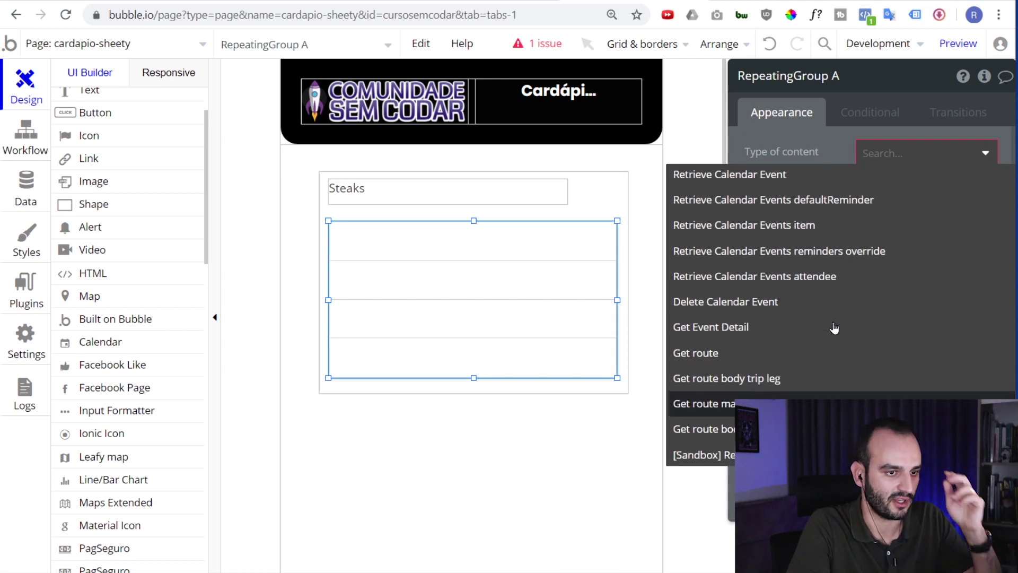
type("ste")
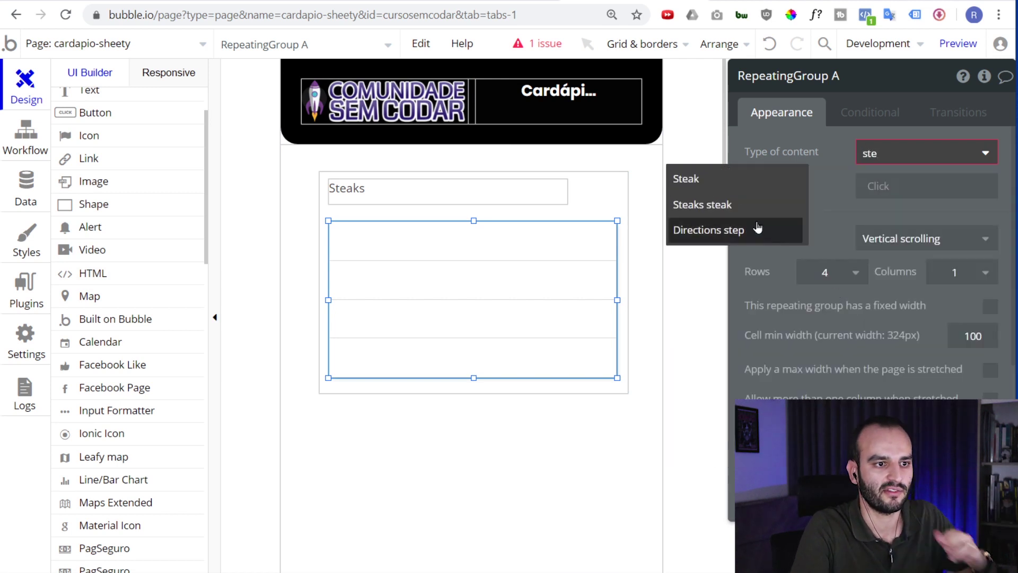
left_click(753, 205)
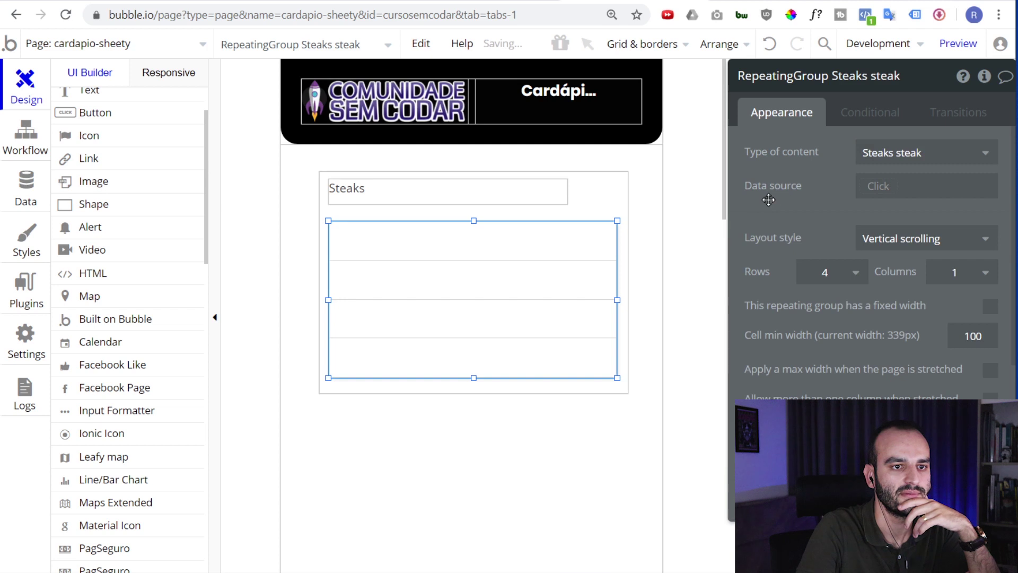
Source its data from the external API Youtube Cardapio - Steaks's steaks
left_click(879, 187)
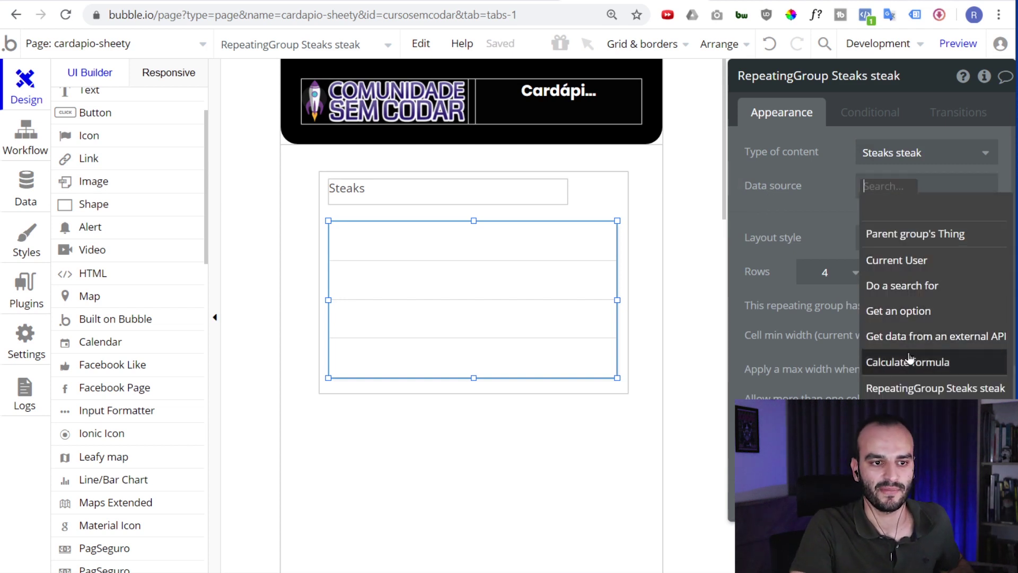
mouse_move(936, 336)
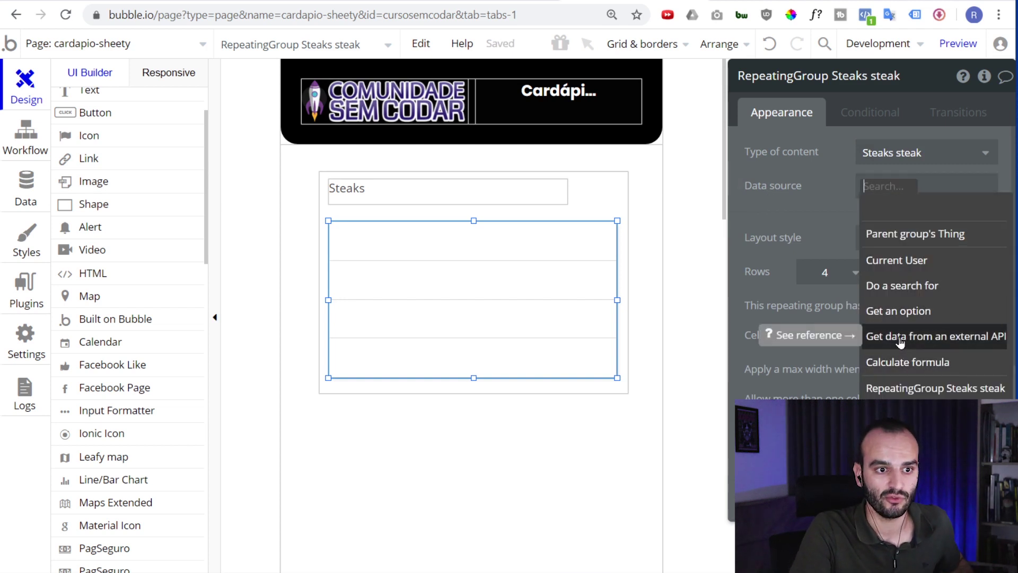
left_click(755, 206)
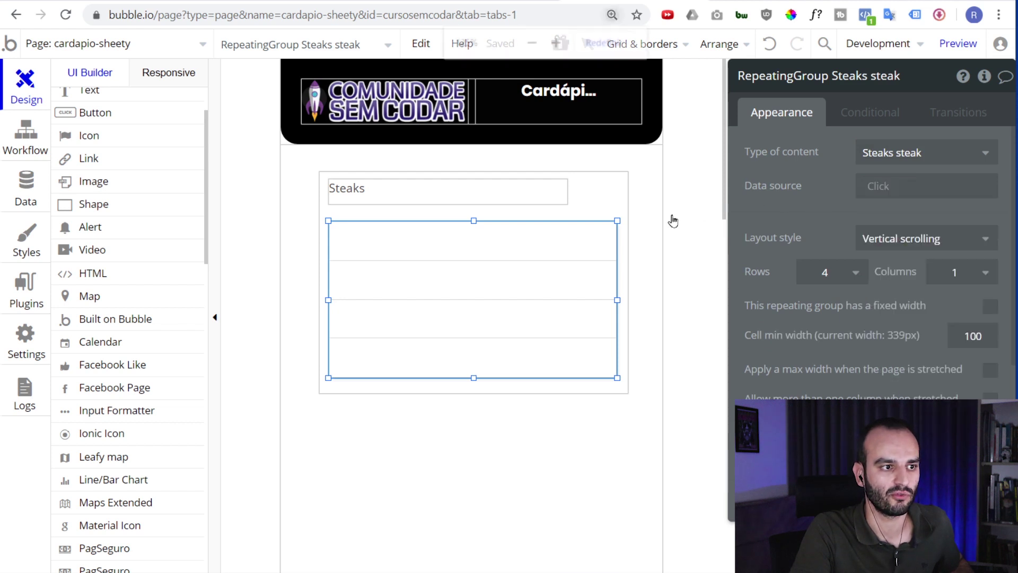
key("ctrl+plus")
left_click(875, 206)
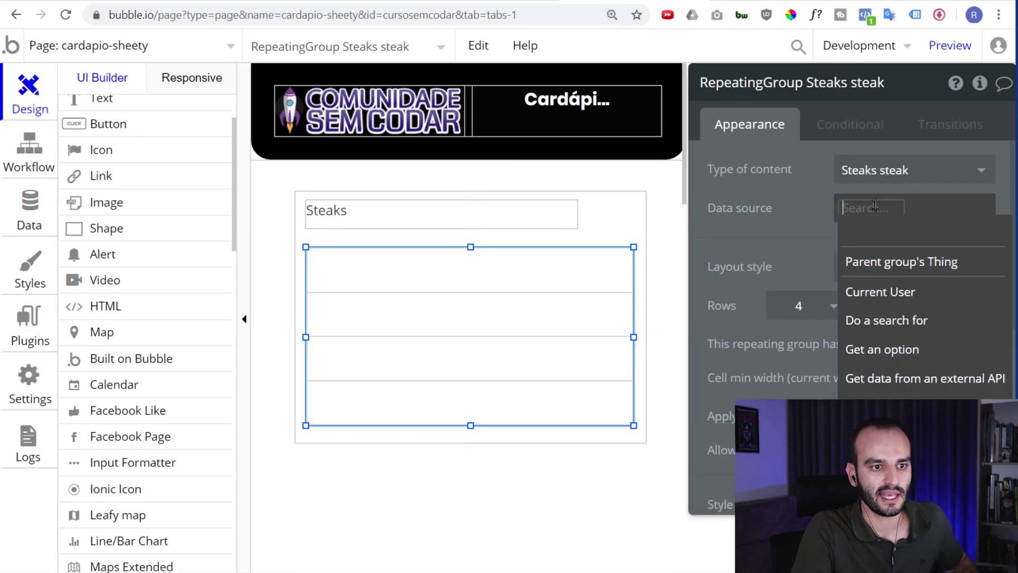
left_click(926, 380)
left_click(559, 129)
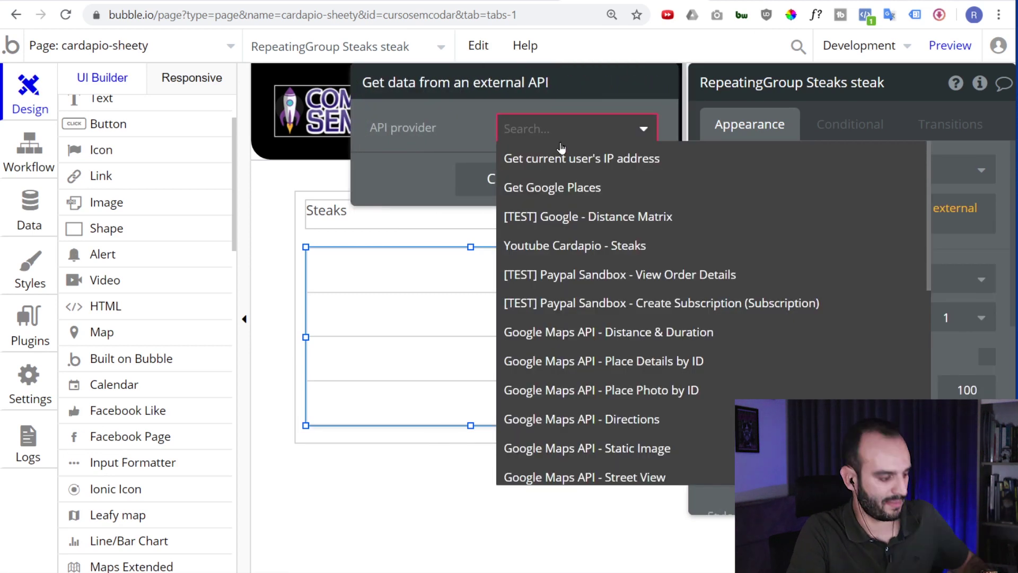
type("ste")
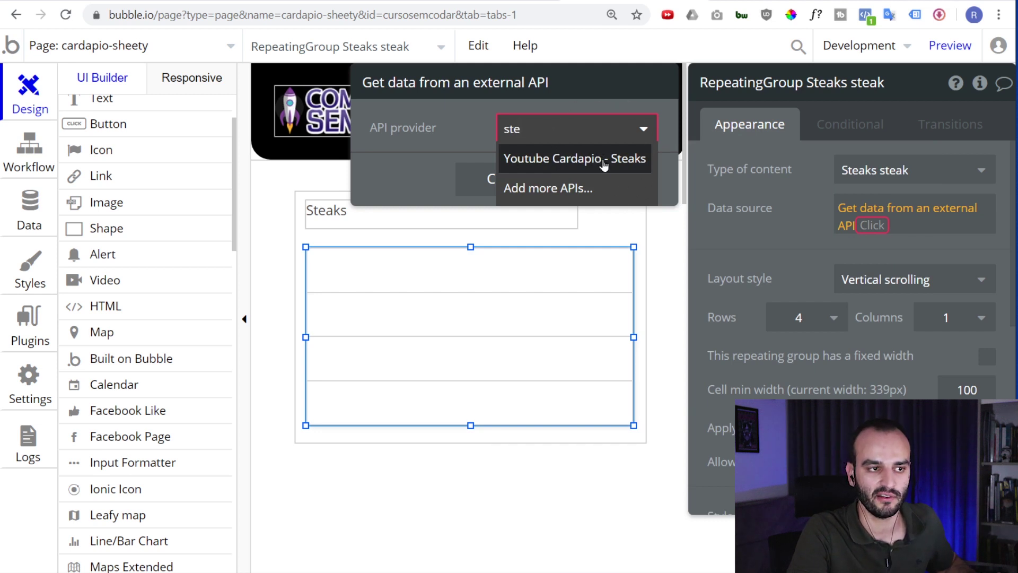
left_click(604, 164)
left_click(907, 228)
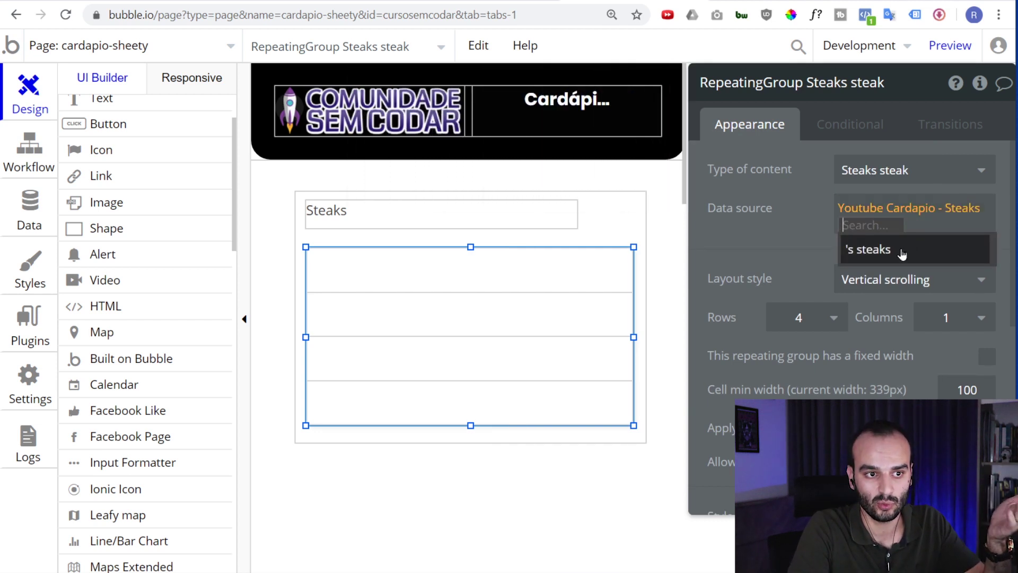
left_click(900, 252)
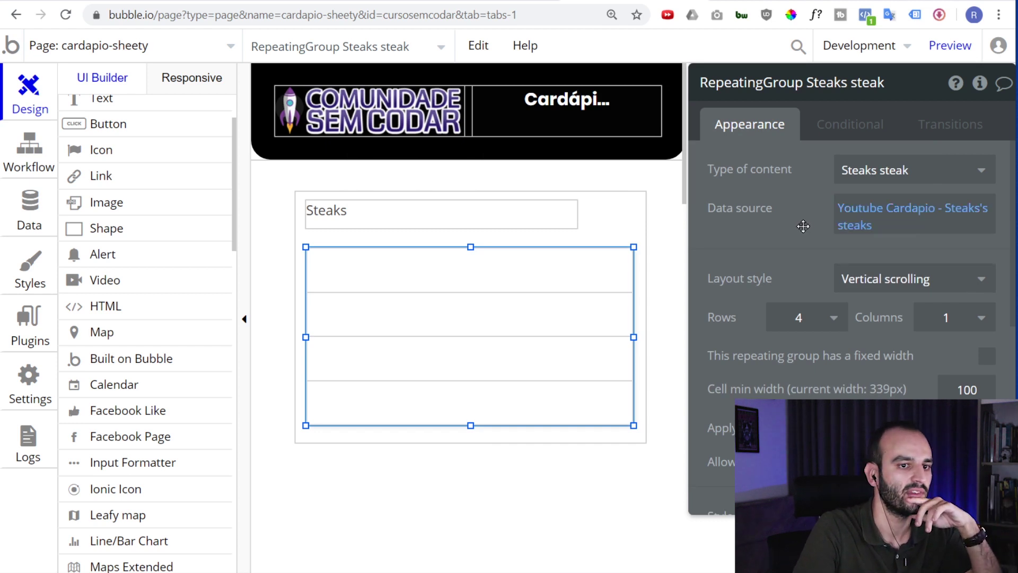
Set the repeating group's layout style to Full list
left_click(880, 278)
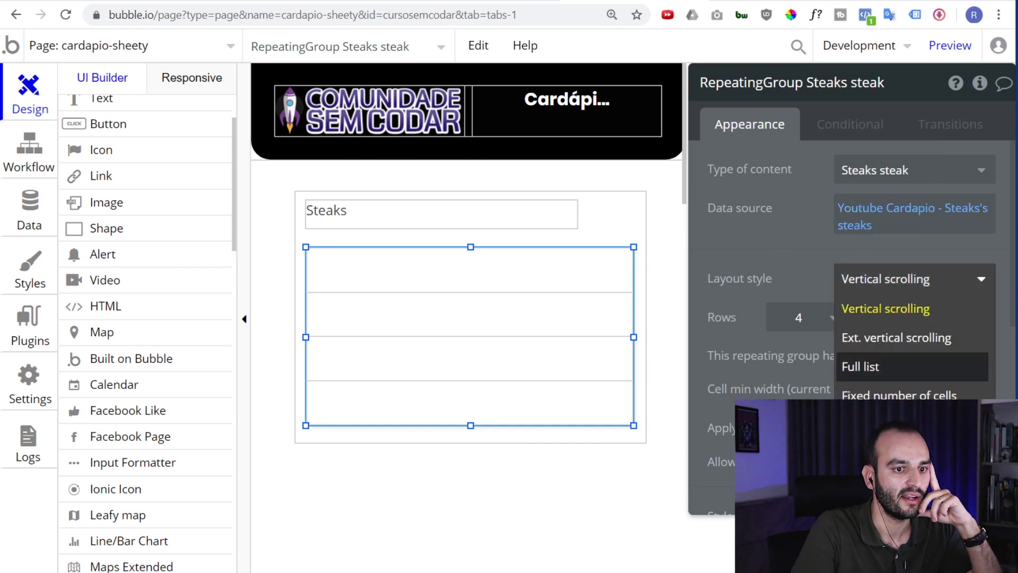
left_click(860, 366)
scroll(155, 268, "up", 3)
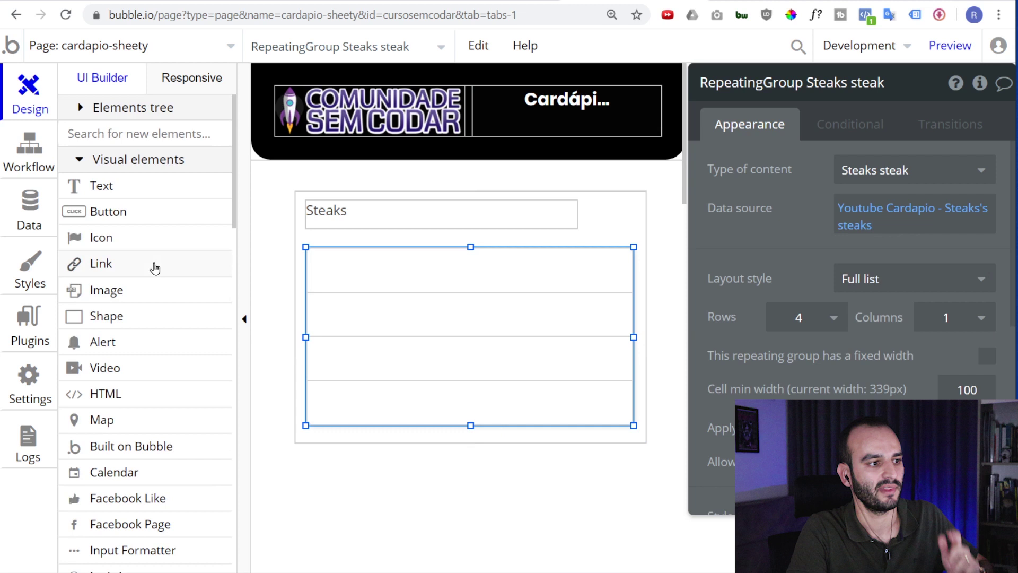
Add a text in the first cell showing Current cell's Steaks steak's id and prato
left_click(132, 195)
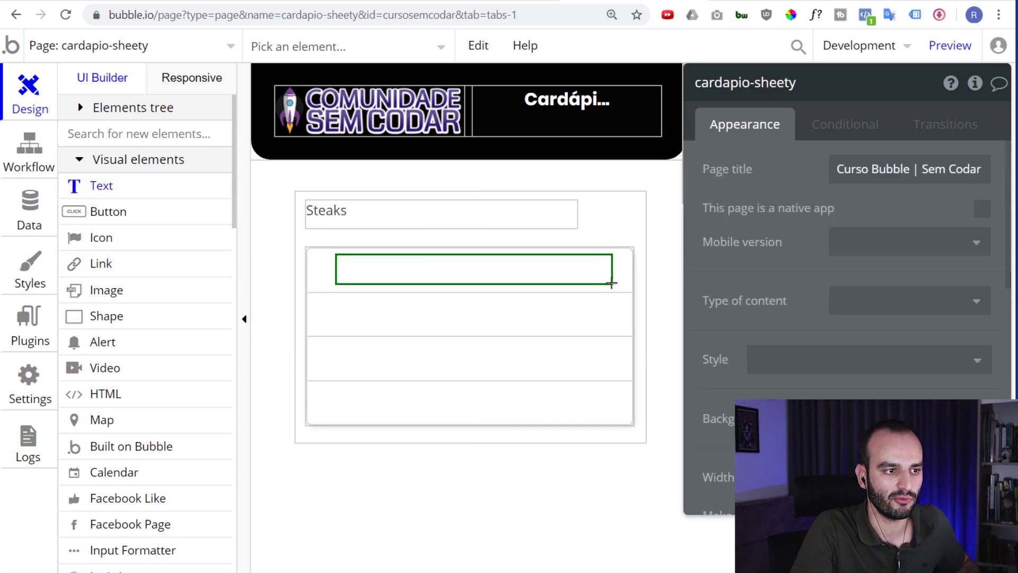
left_click_drag(611, 283, 613, 284)
left_click(620, 166)
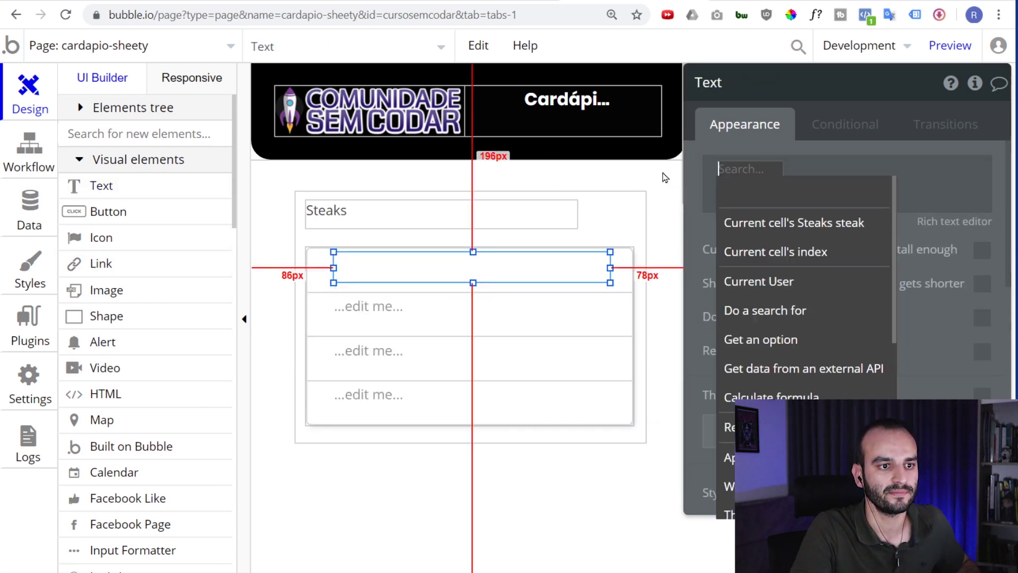
left_click(830, 232)
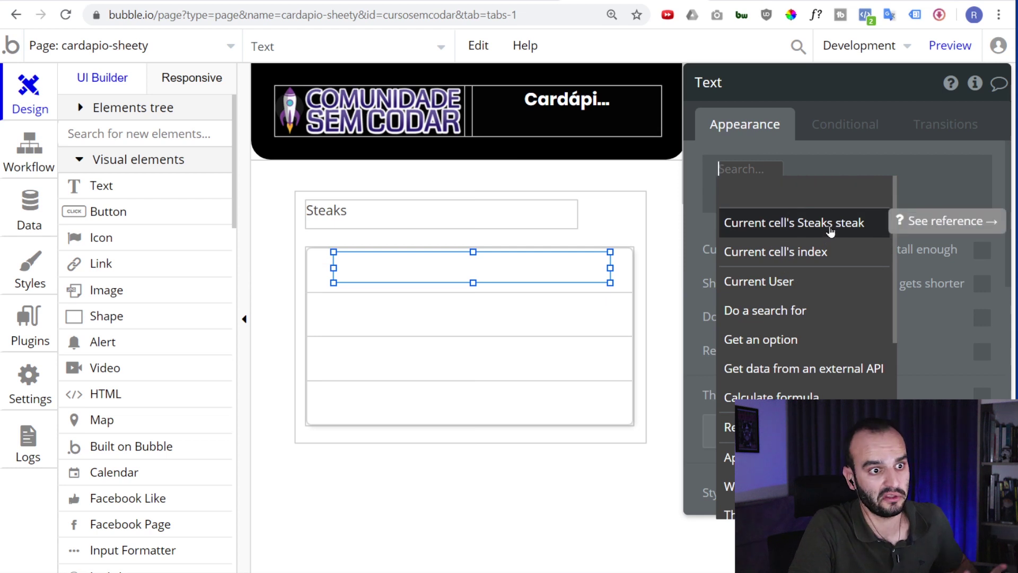
left_click(830, 231)
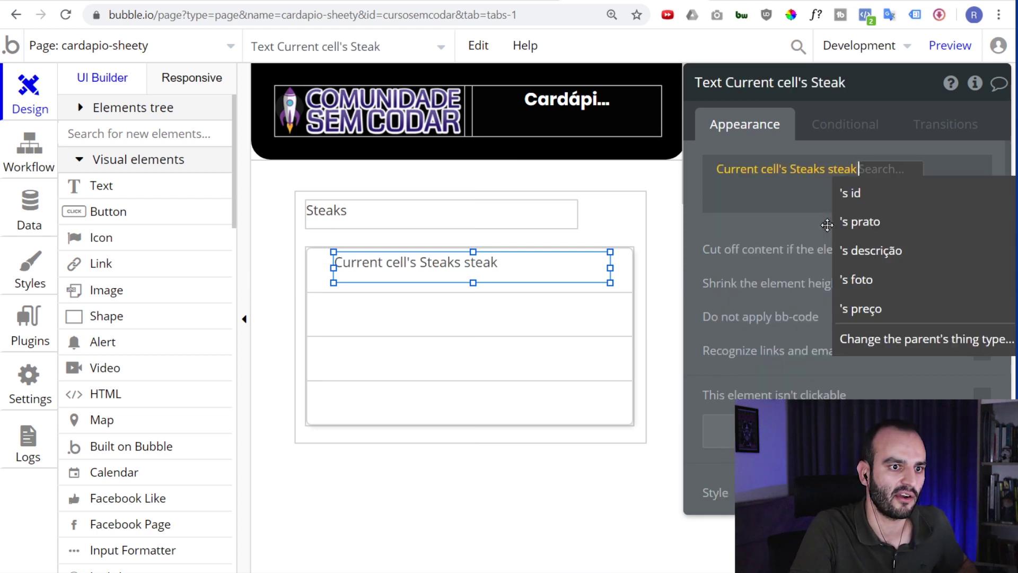
left_click(869, 206)
left_click(864, 204)
left_click(679, 186)
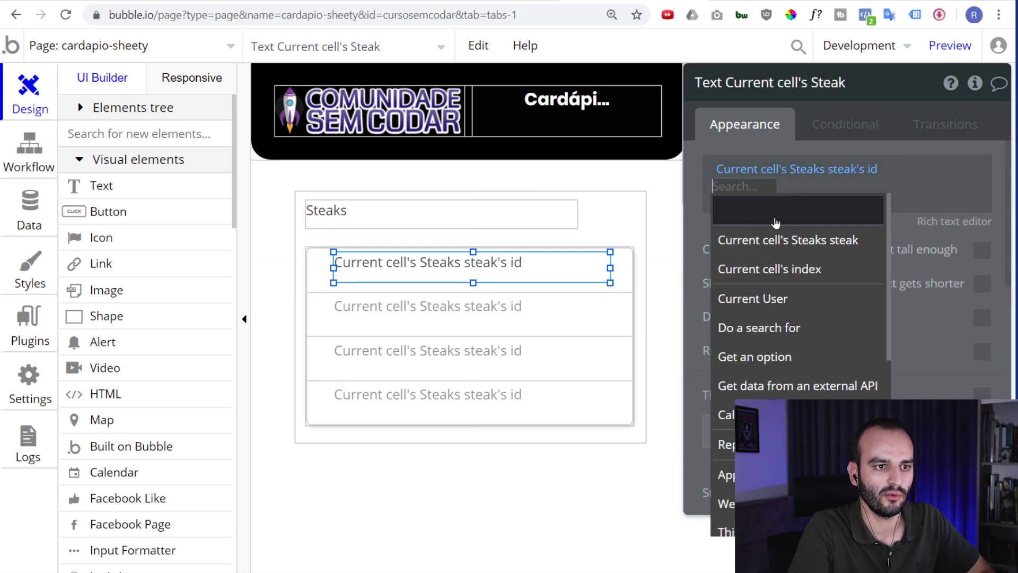
left_click(788, 240)
left_click(859, 237)
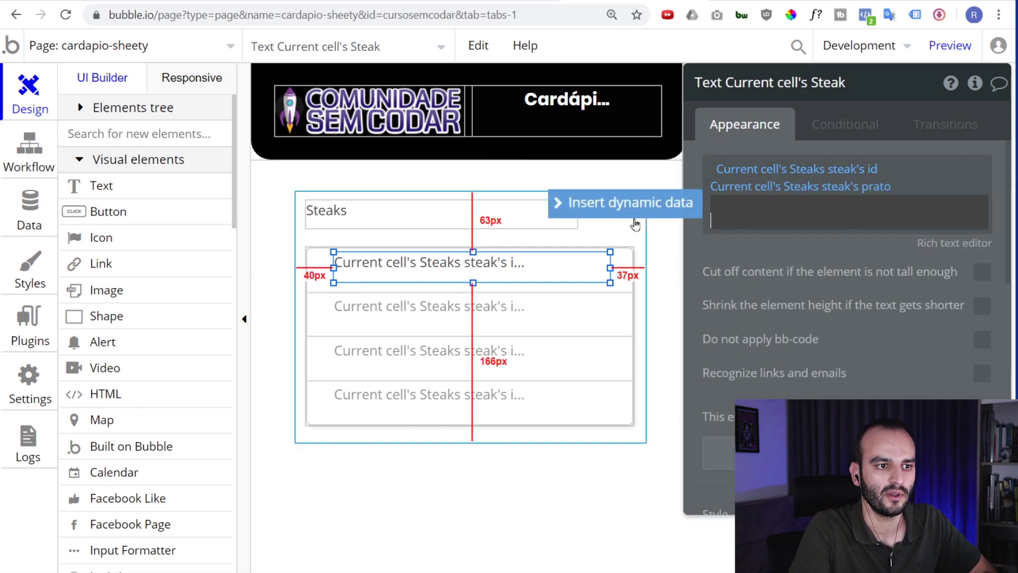
Append the steak's descrição and, on a new line, its preço to the text
left_click(764, 241)
left_click(772, 241)
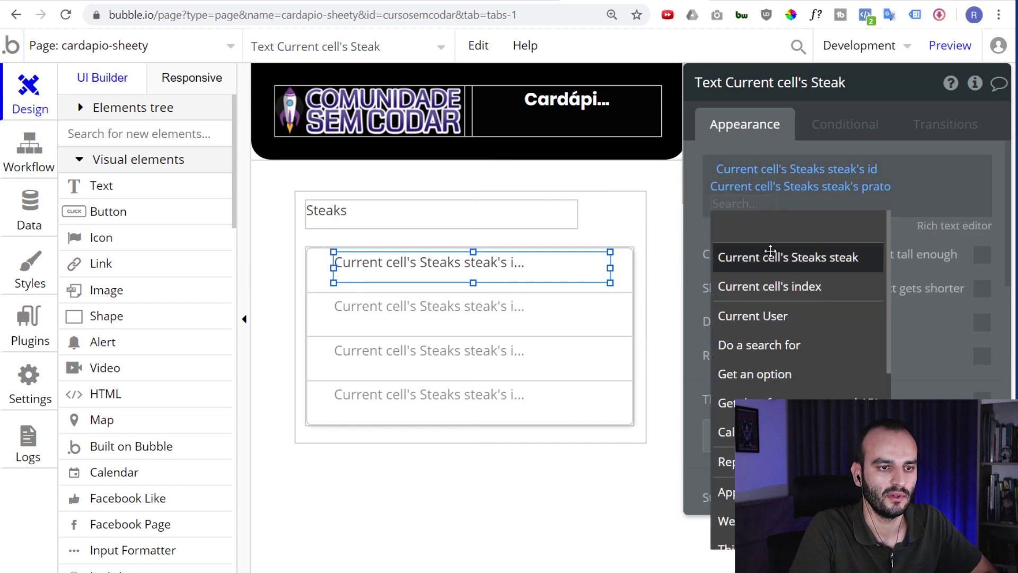
left_click(771, 257)
left_click(875, 285)
key("Return")
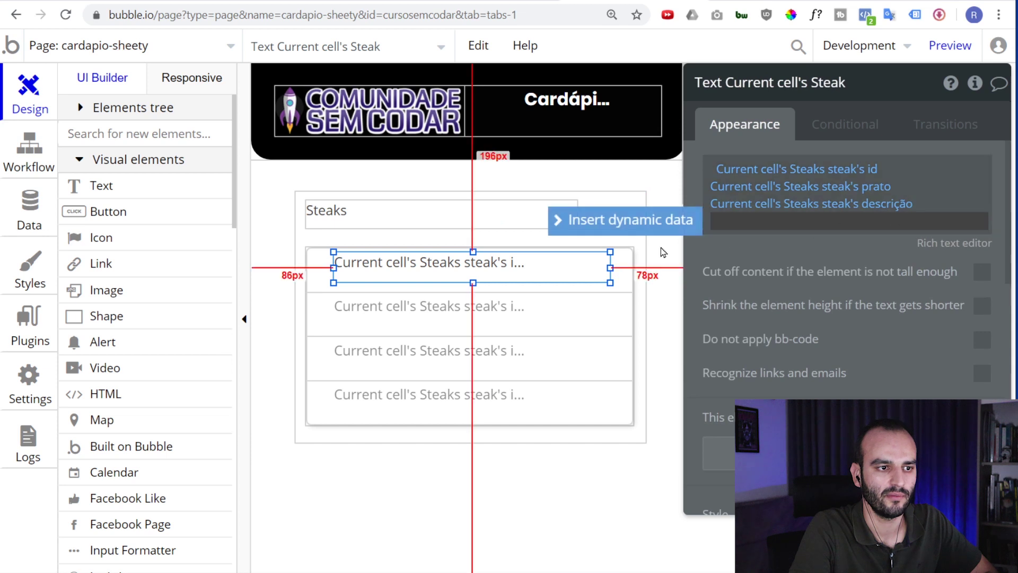
left_click(637, 220)
left_click(870, 256)
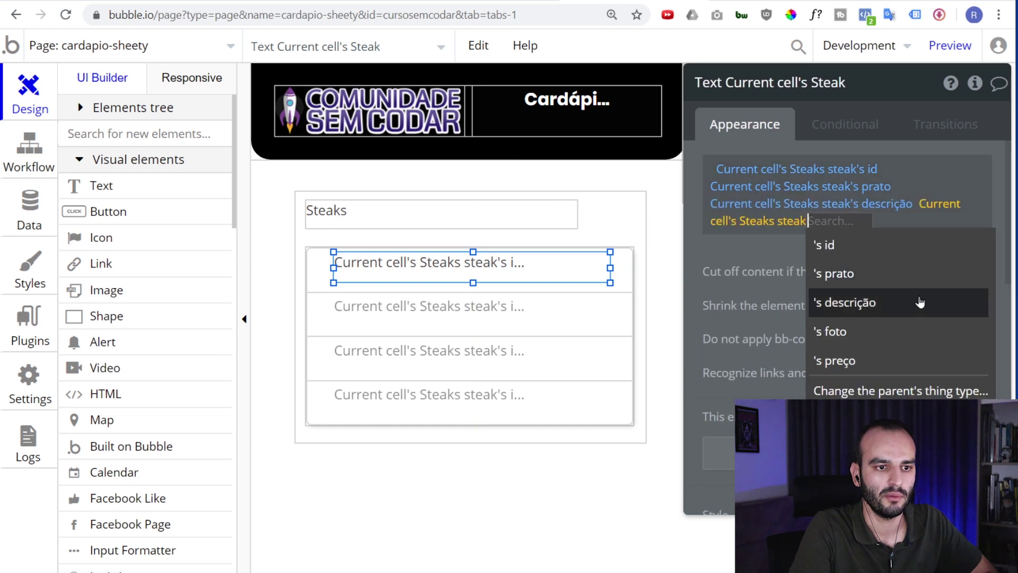
left_click(886, 361)
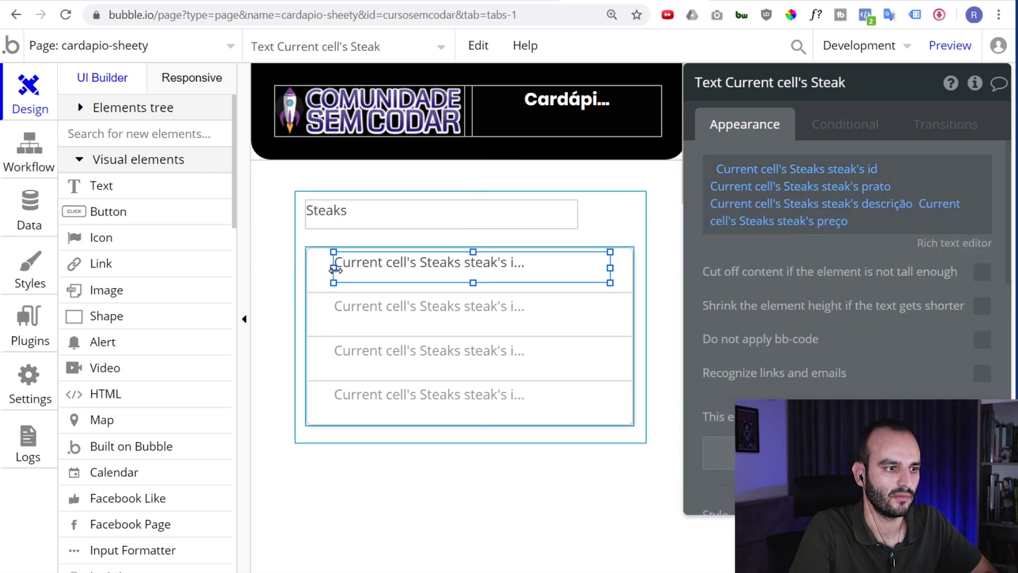
Narrow the text box and set the Steaks repeating group to 2 rows
left_click_drag(334, 268, 455, 276)
left_click(463, 364)
left_click(793, 317)
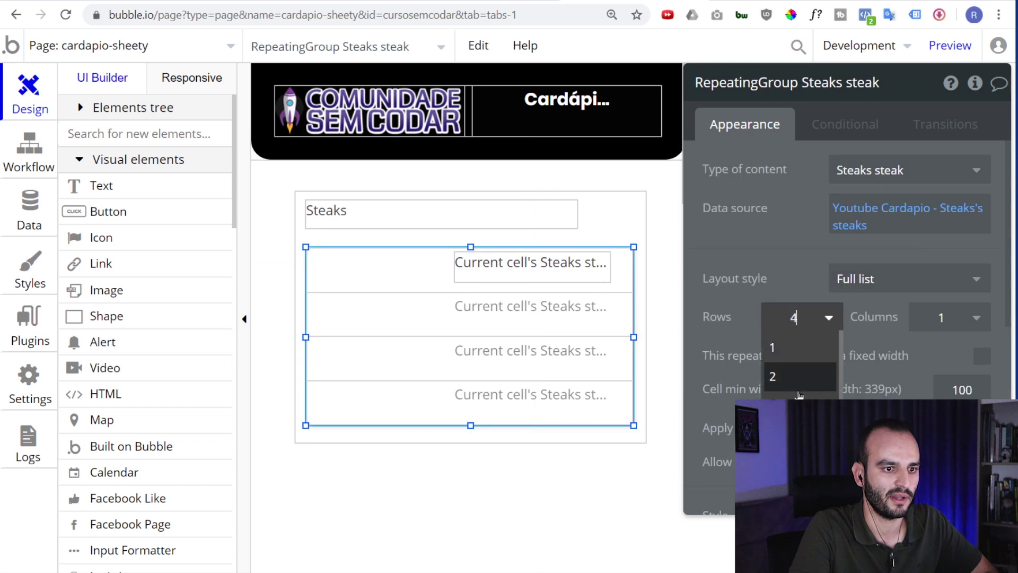
type("2")
left_click(101, 291)
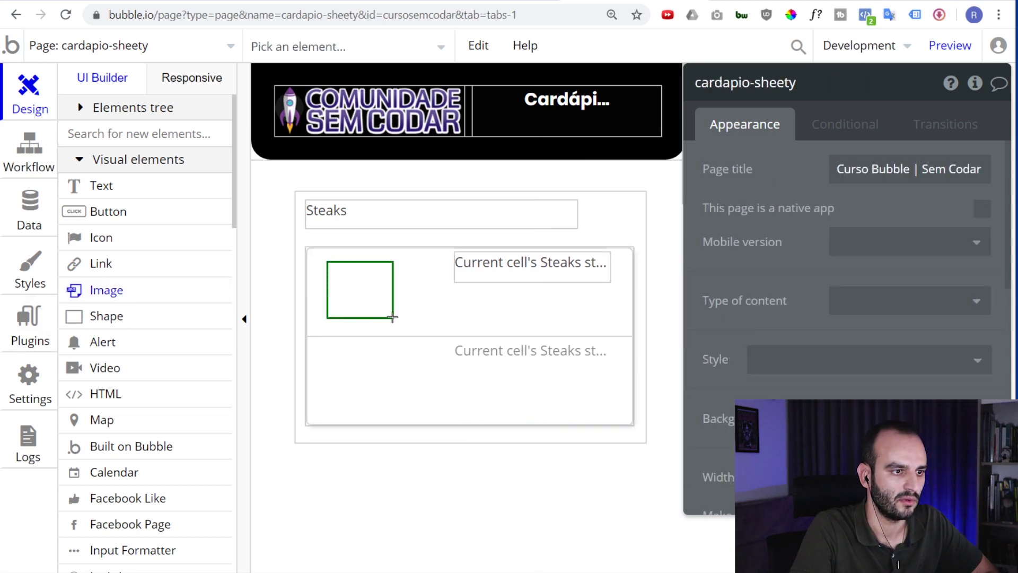
Shift the cell text and make the new image show the current cell's steak foto
left_click(525, 273)
left_click_drag(526, 278, 524, 326)
left_click(329, 291)
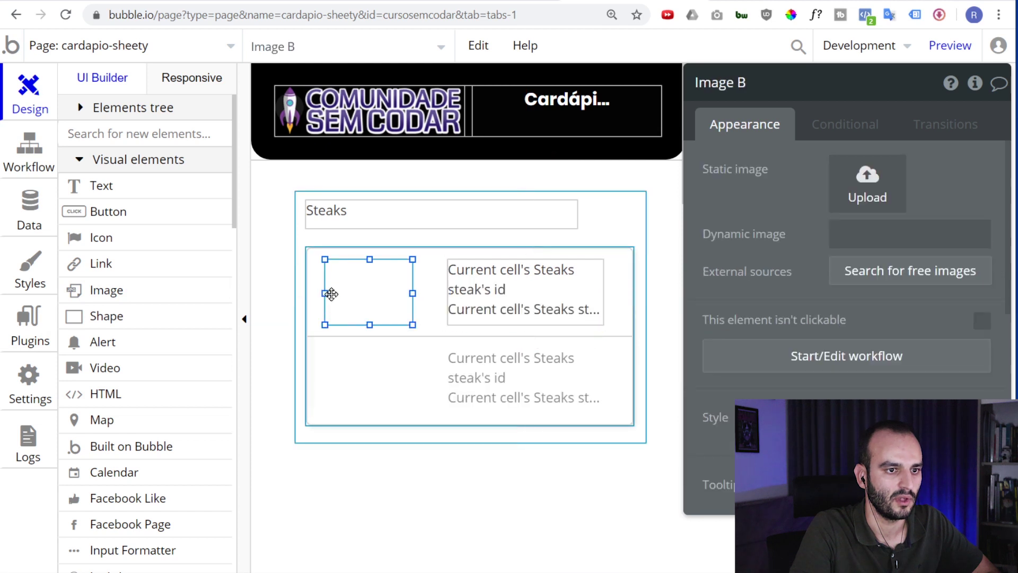
left_click(847, 234)
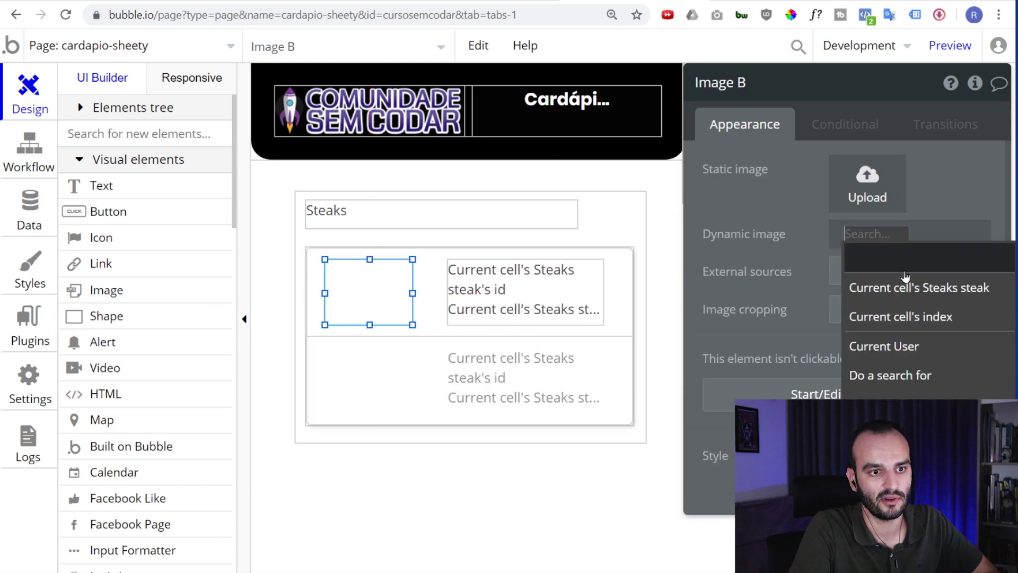
left_click(905, 287)
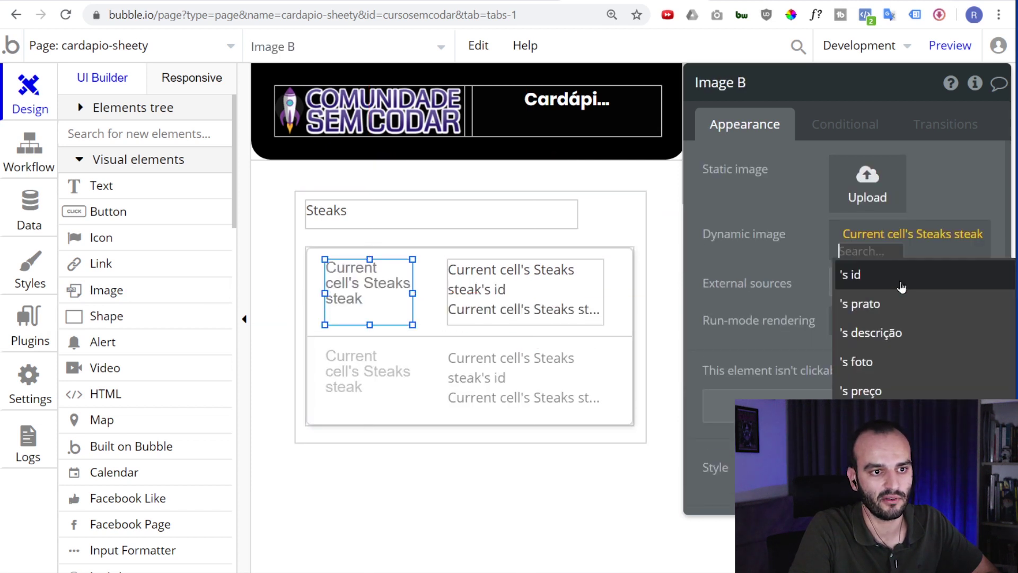
left_click(910, 368)
Widen the cell's text box out toward the image and the cell's right edge
left_click(451, 292)
left_click(447, 293)
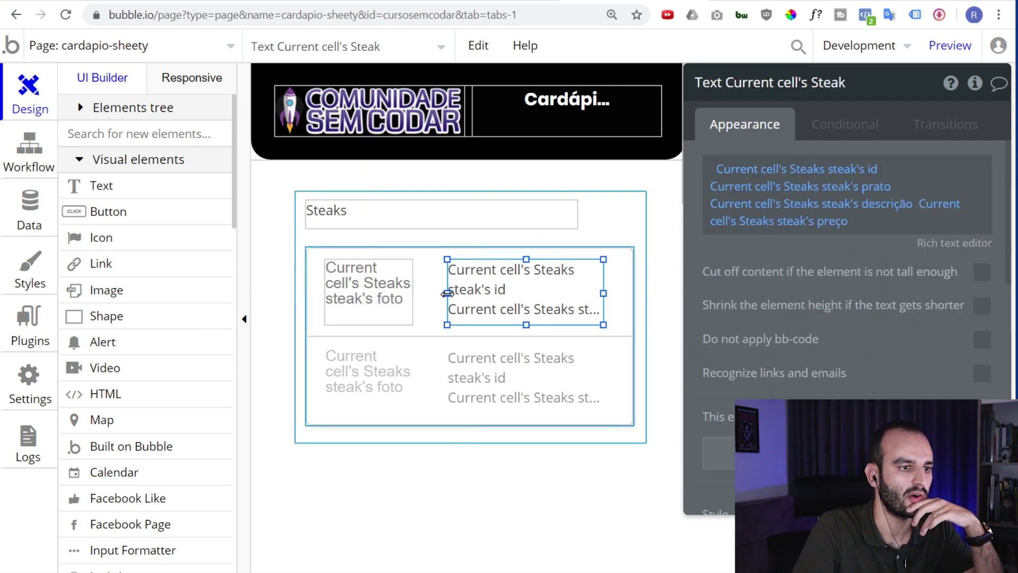
left_click_drag(447, 293, 422, 294)
left_click_drag(604, 293, 618, 294)
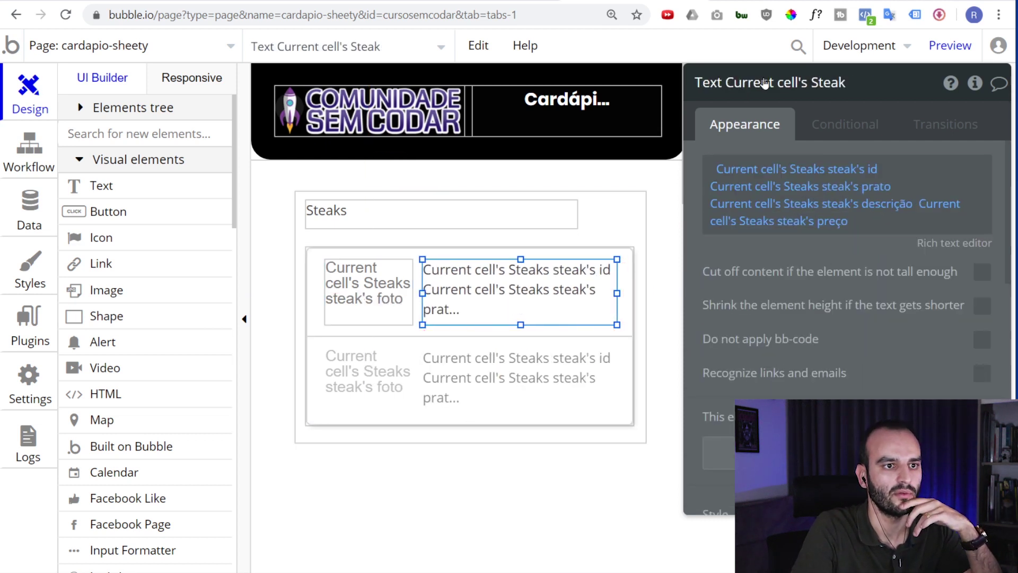
Turn on Apply a max width for Group Steaks
left_click(508, 431)
scroll(895, 378, "down", 5)
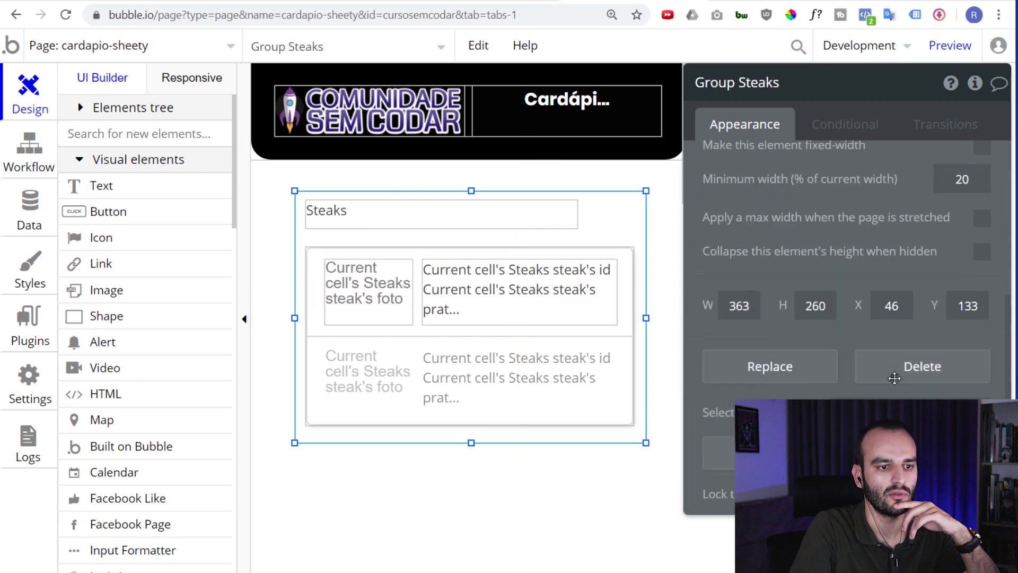
scroll(895, 379, "up", 2)
left_click(982, 287)
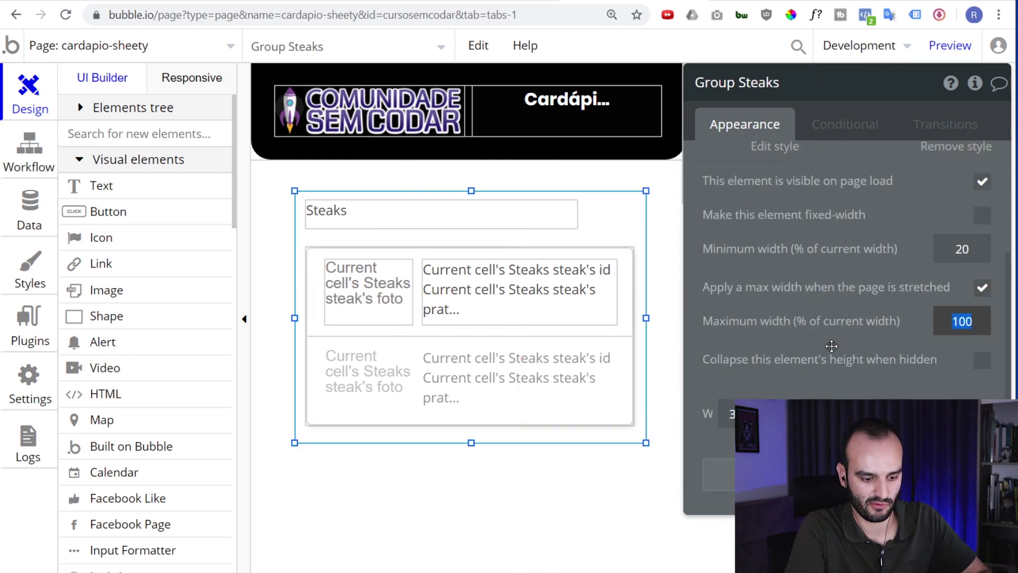
Cap Group Steaks at 150% maximum width and preview the cardapio-sheety page
type("0")
left_click(950, 46)
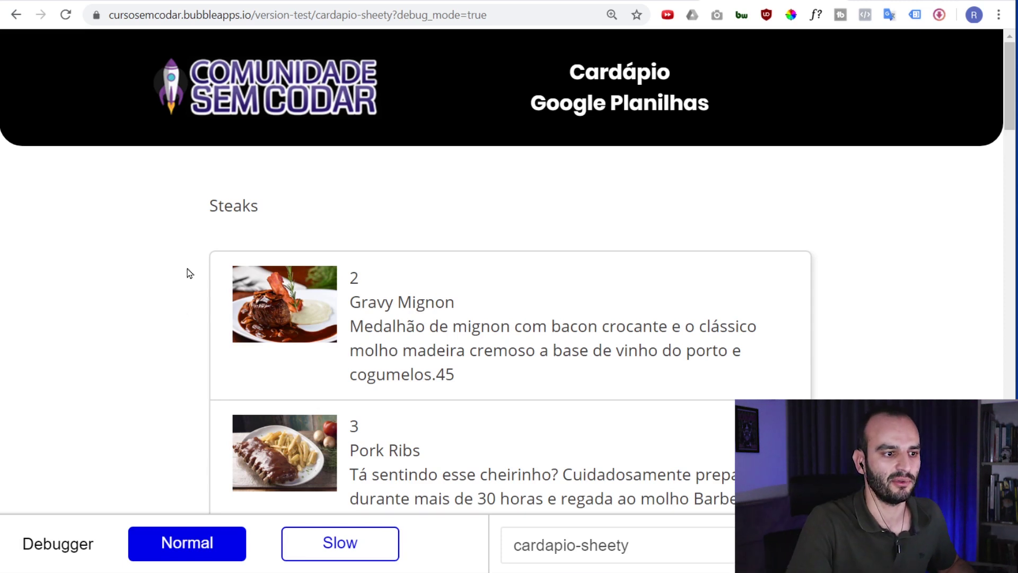
Zoom the preview out and read through the steak descriptions from Gravy Mignon down
key("ctrl+minus")
left_click_drag(418, 256, 443, 292)
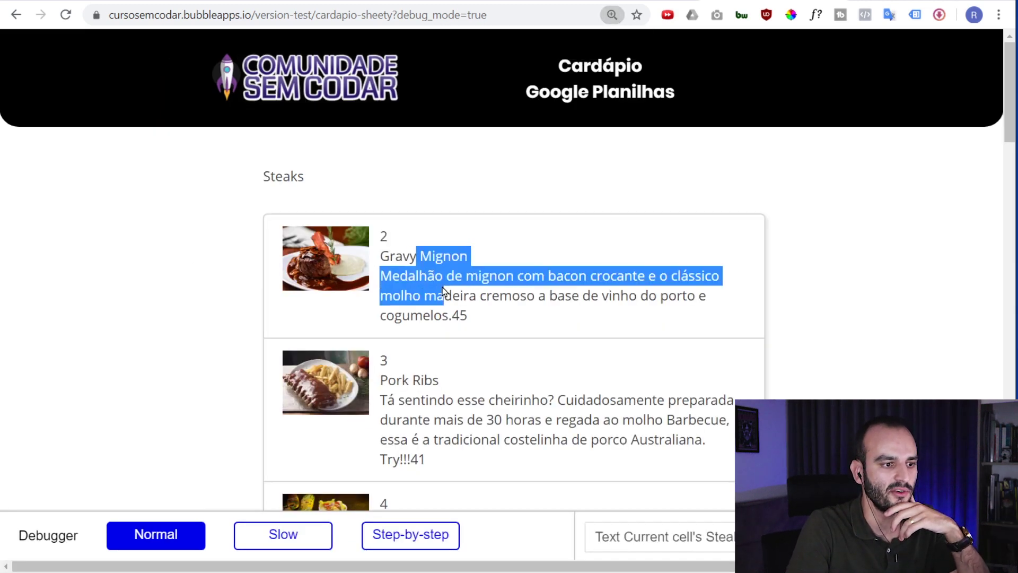
left_click(421, 257)
scroll(414, 266, "down", 1)
left_click_drag(381, 303, 411, 323)
left_click(415, 306)
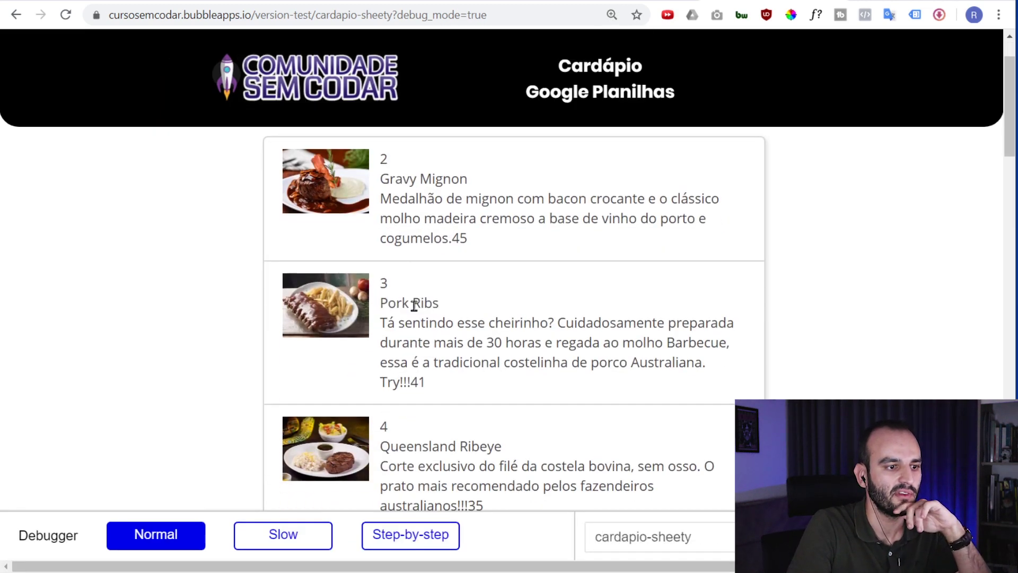
scroll(415, 306, "down", 3)
left_click_drag(422, 229, 442, 282)
scroll(432, 254, "down", 1)
Inspect the Strip Steak price, reload the preview, and return to the editor
double_click(588, 300)
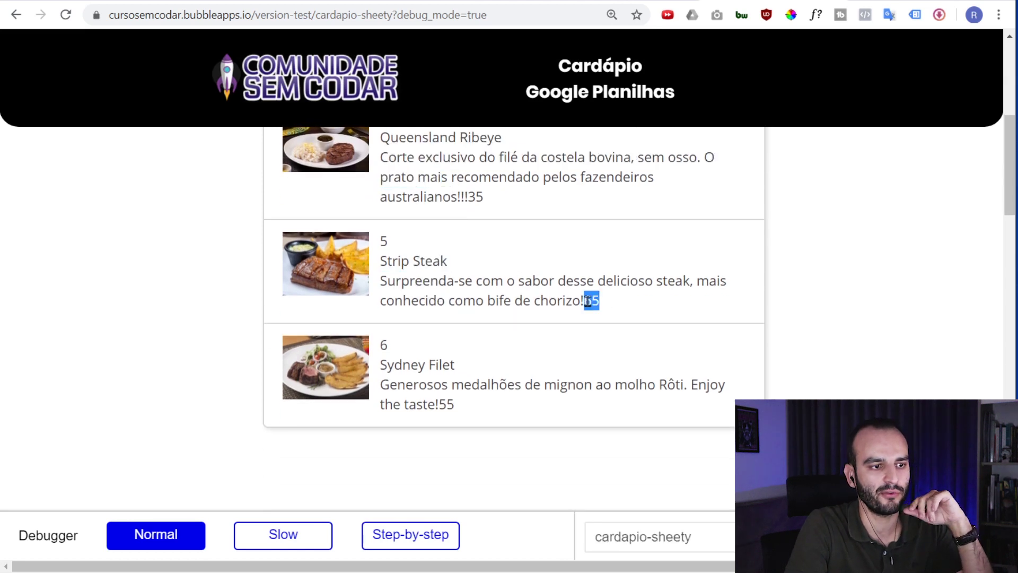
double_click(557, 281)
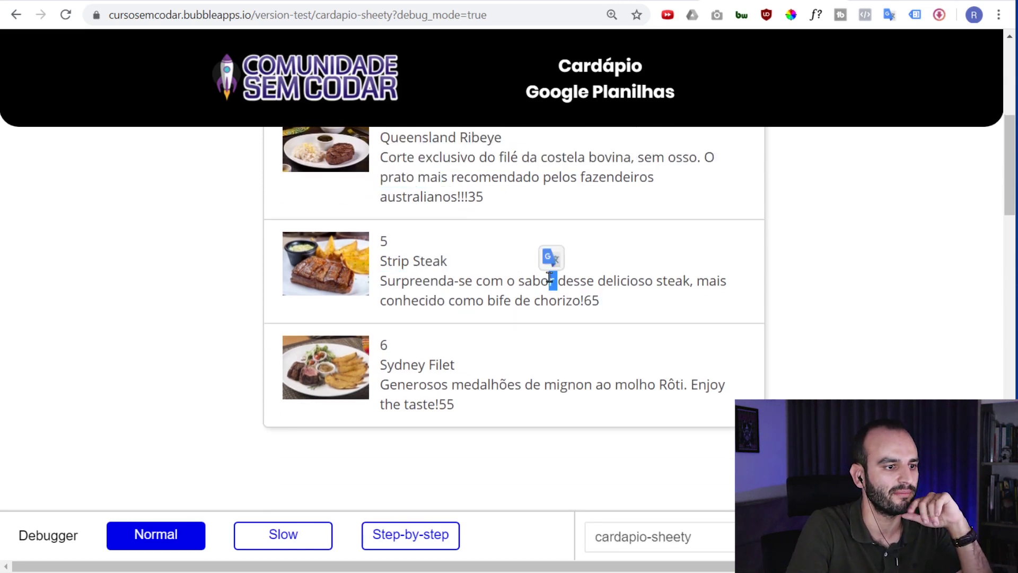
scroll(403, 345, "down", 1)
mouse_move(416, 287)
left_mouse_down()
mouse_move(437, 325)
mouse_move(416, 287)
left_mouse_up()
key("F5")
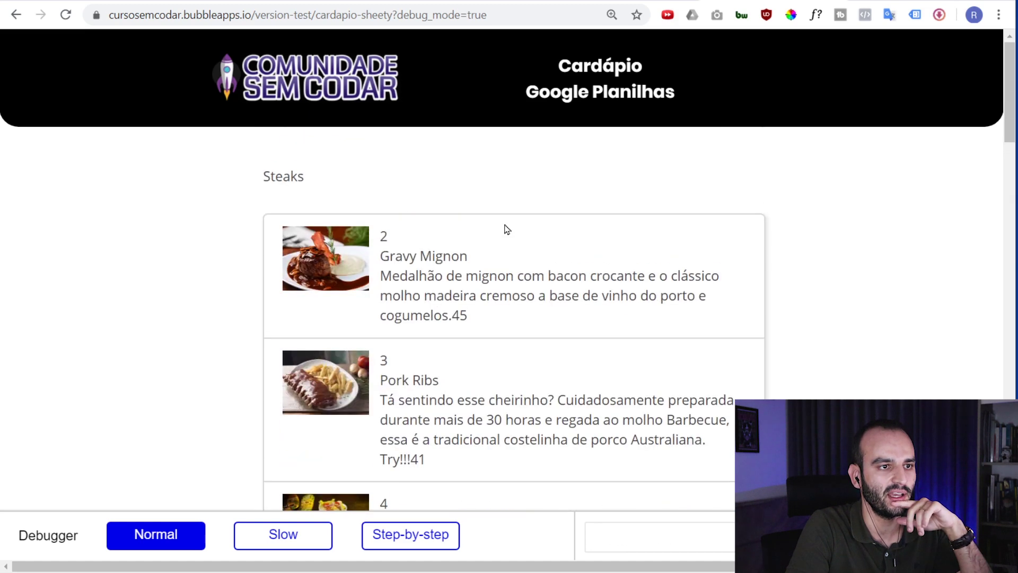
key("ctrl+Tab")
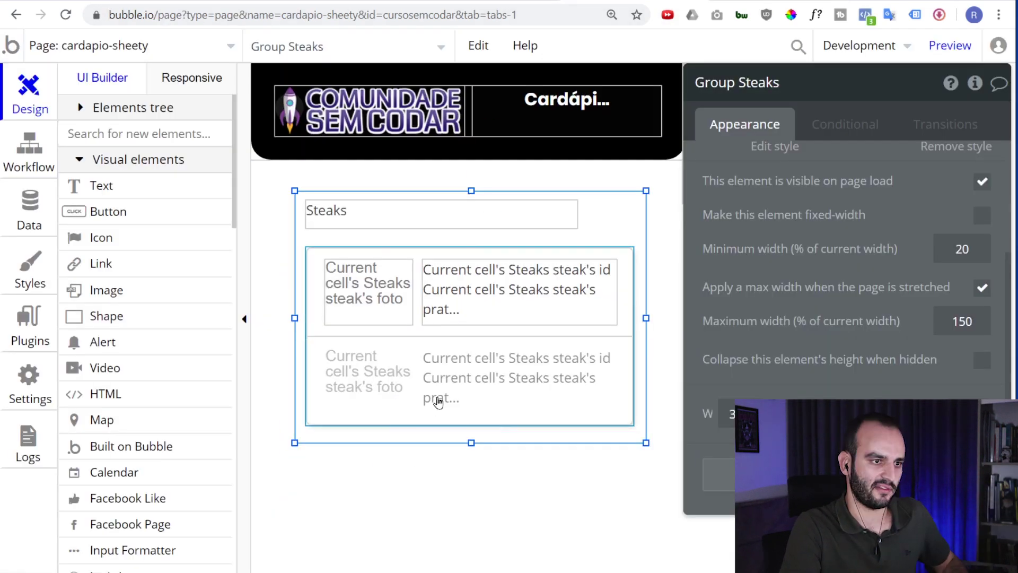
Position Group Steaks and paste a duplicate of it below the original
left_click_drag(602, 202, 605, 457)
key("ctrl+c")
key("ctrl+v")
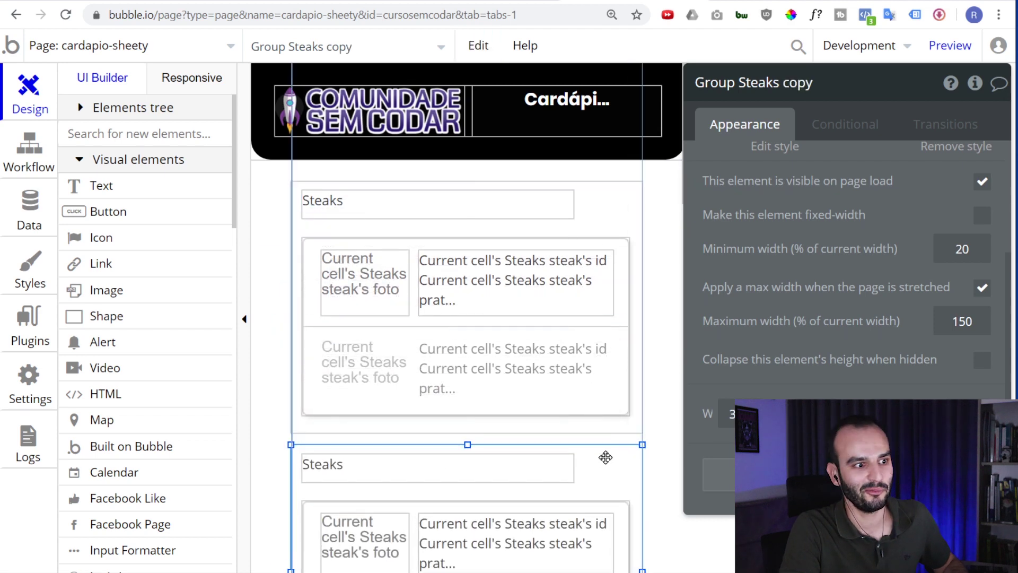
scroll(467, 159, "down", 5)
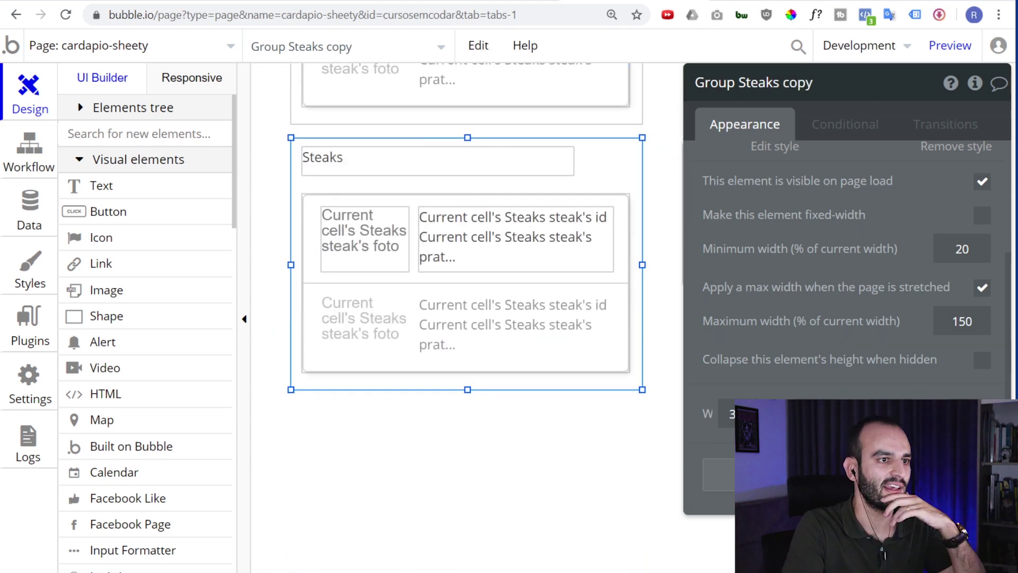
Copy the Sheety Burgers endpoint URL and bring up Bubble's API Connector plugin settings
key("ctrl+Tab")
left_click(296, 310)
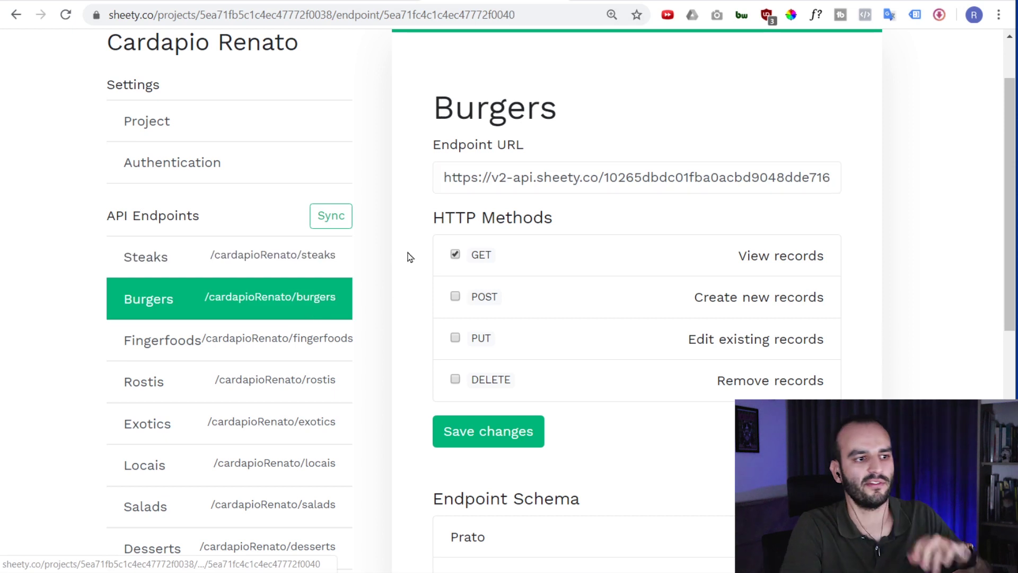
left_click(590, 166)
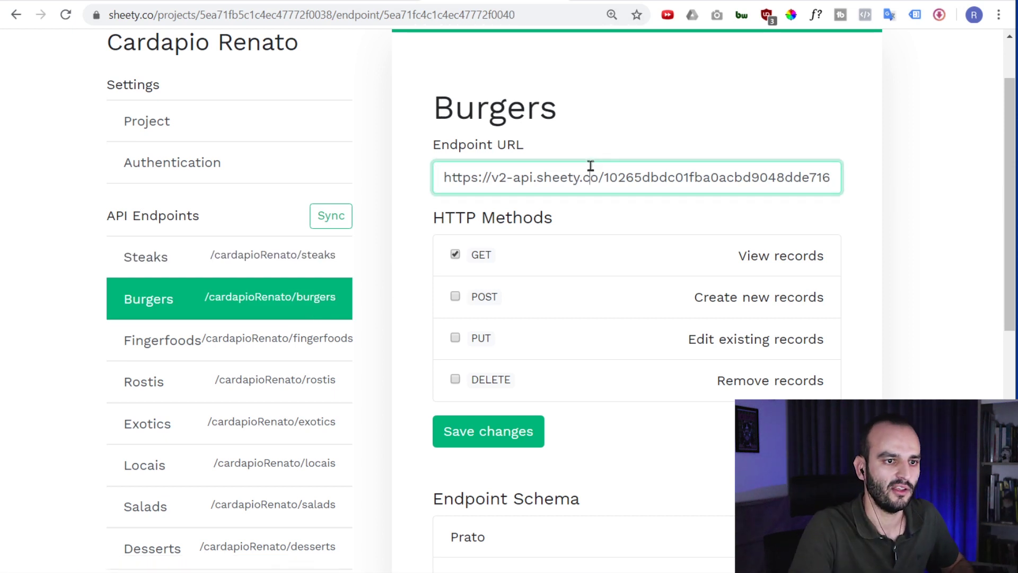
left_click(602, 1)
left_click(30, 332)
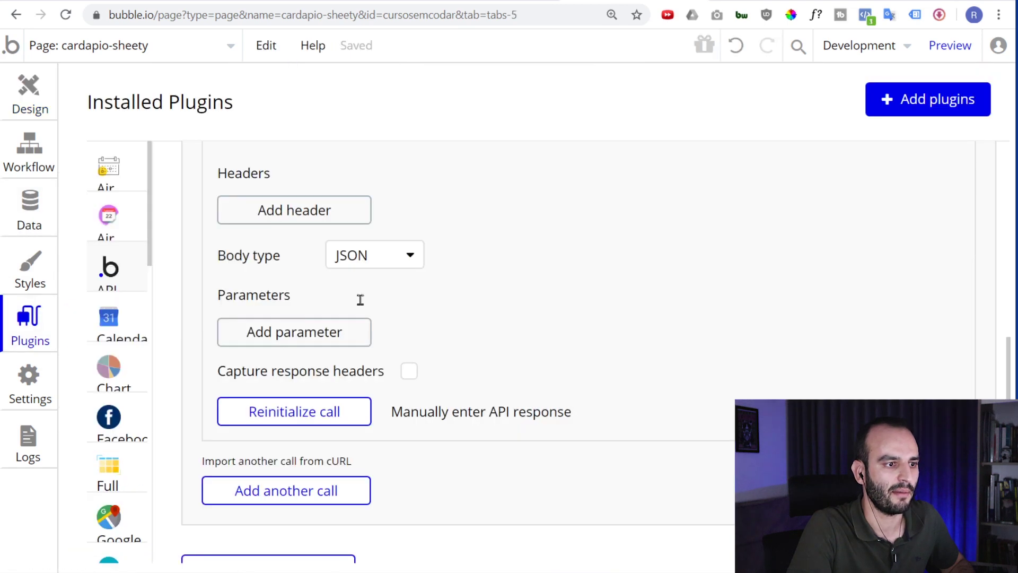
Add a new Burgers call with the pasted Sheety Burgers URL and initialize it
scroll(614, 325, "up", 4)
scroll(520, 357, "down", 1)
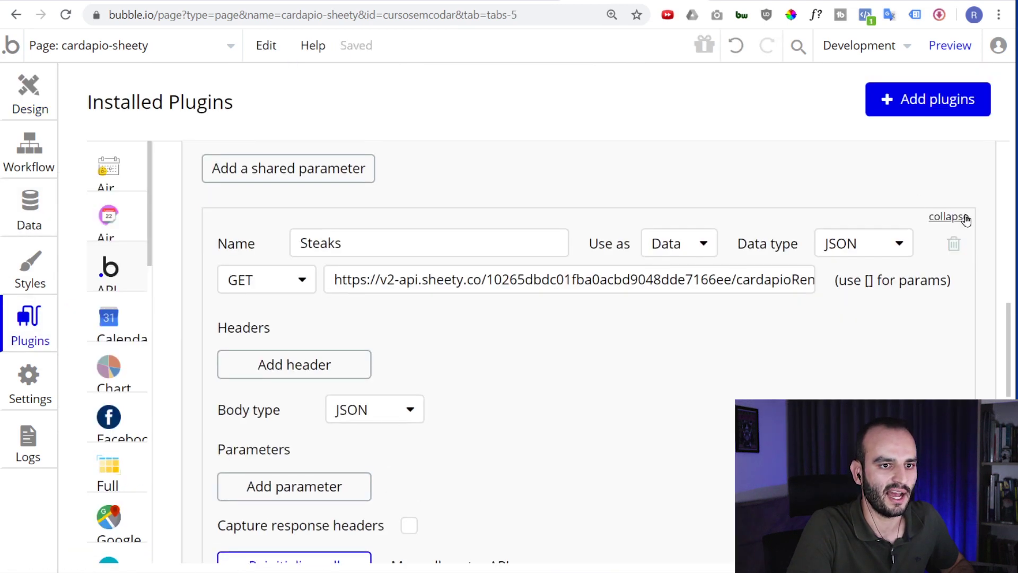
left_click(966, 219)
left_click(320, 341)
left_click_drag(371, 344, 196, 333)
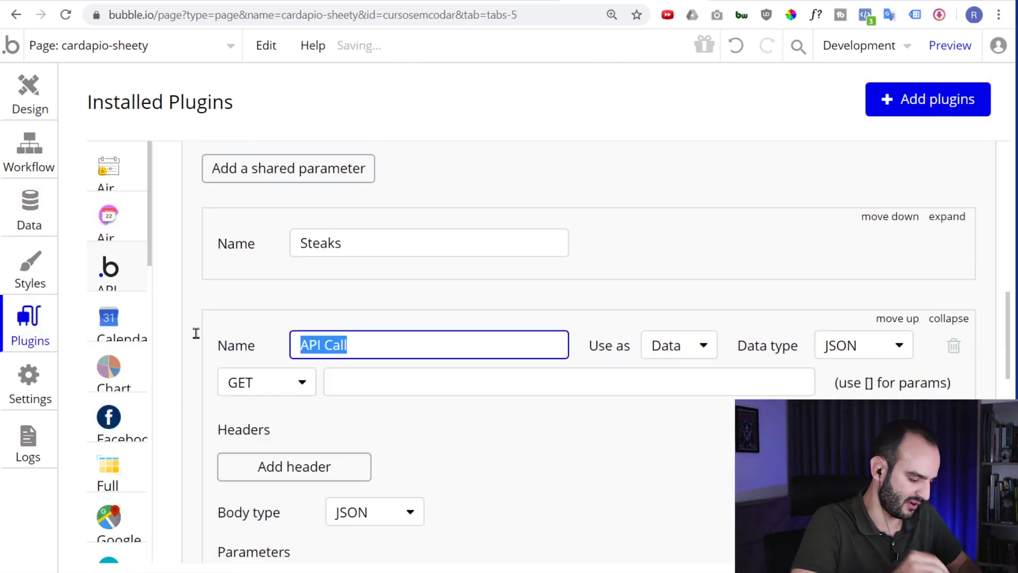
left_click(427, 391)
key("ctrl+v")
left_click(507, 420)
scroll(533, 407, "down", 4)
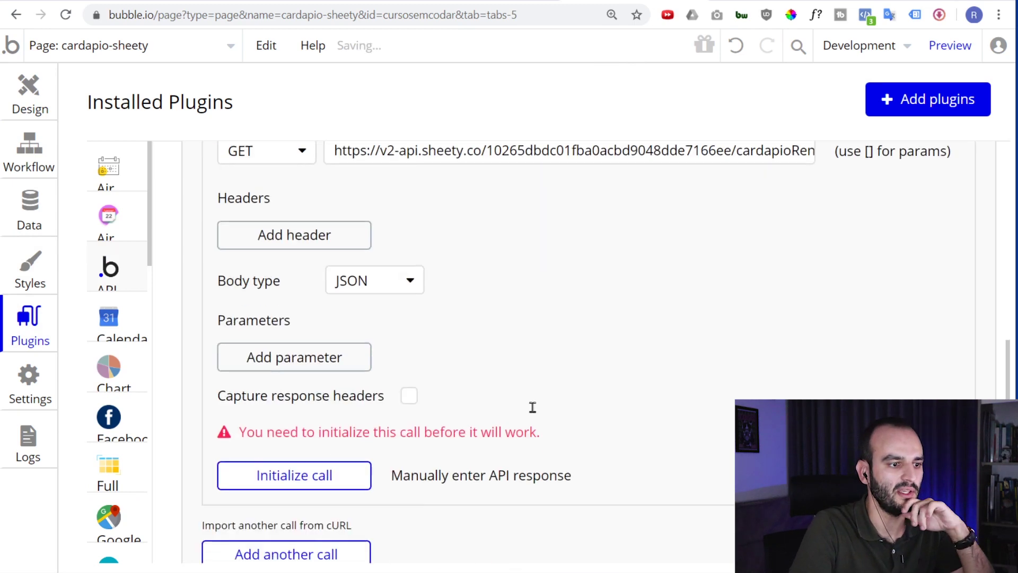
scroll(387, 459, "down", 3)
left_click(336, 330)
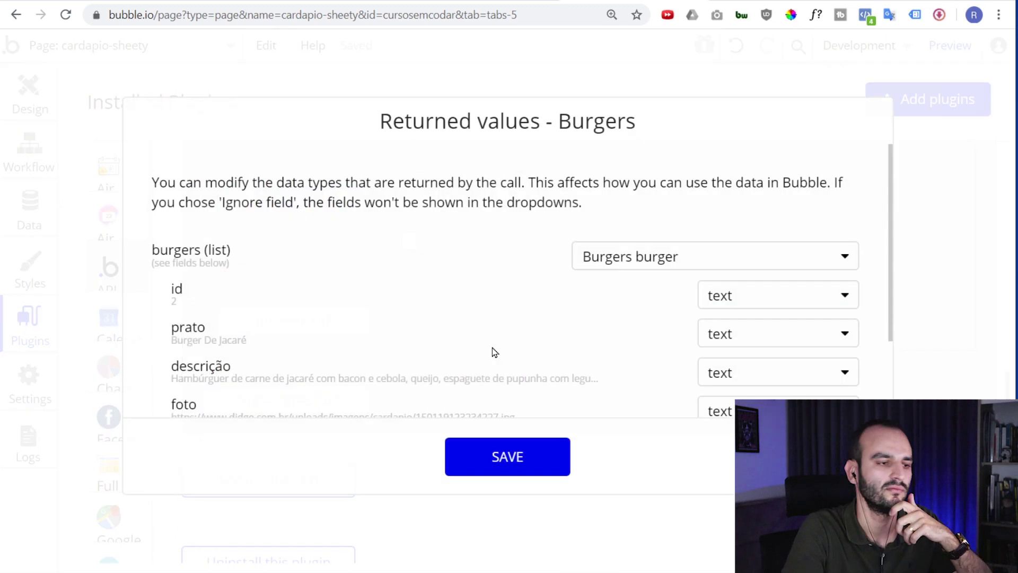
Set the returned foto field to image and id to number, then save
scroll(371, 288, "down", 2)
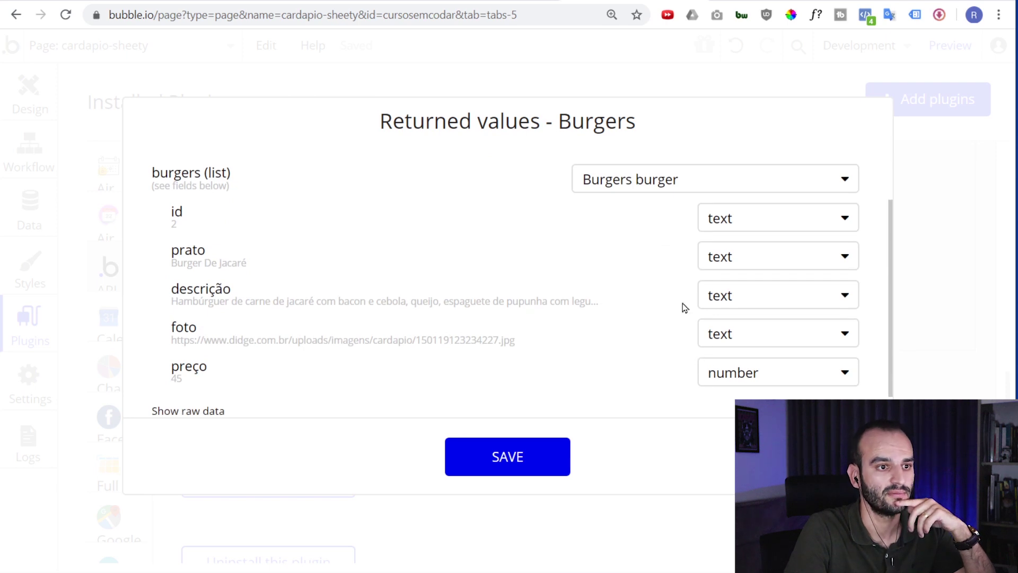
left_click_drag(243, 268, 171, 263)
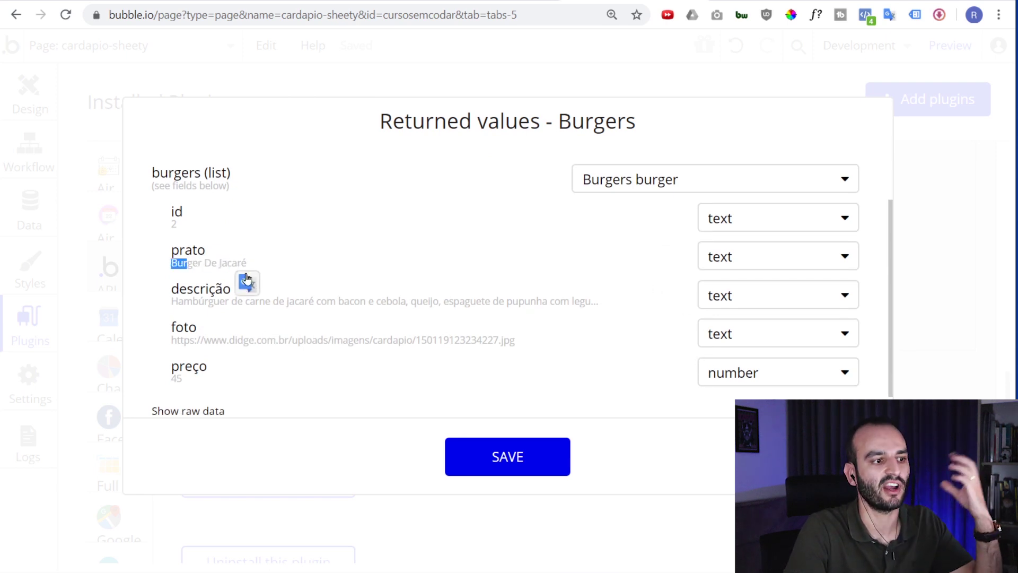
left_click(801, 333)
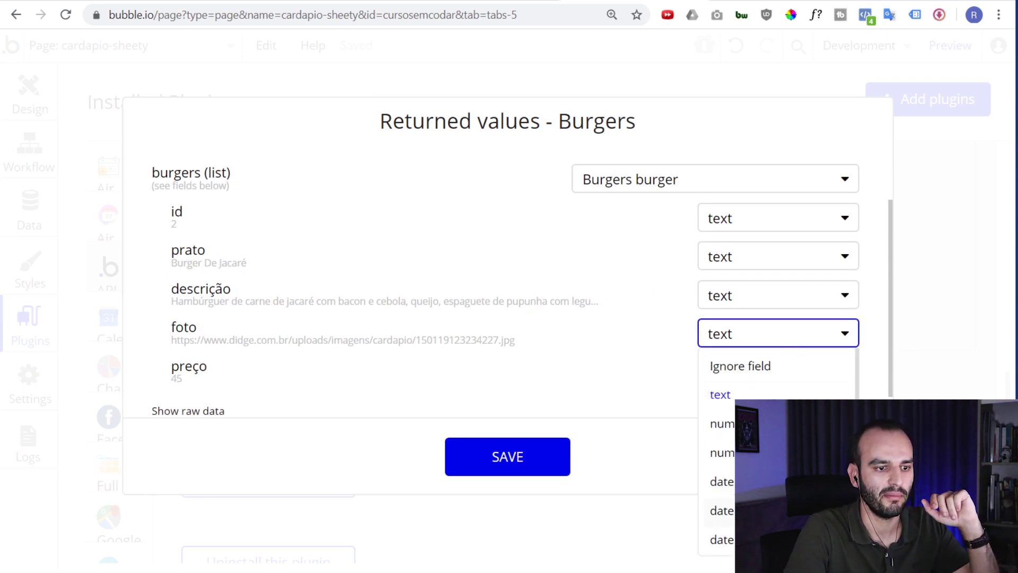
scroll(721, 467, "down", 3)
left_click(722, 451)
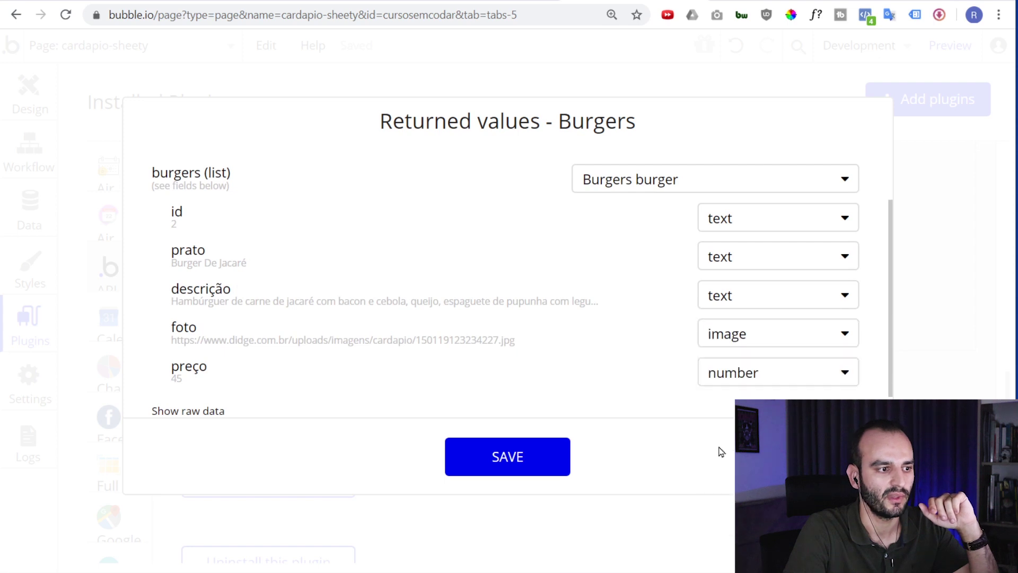
left_click(766, 231)
scroll(743, 352, "down", 1)
scroll(745, 313, "up", 1)
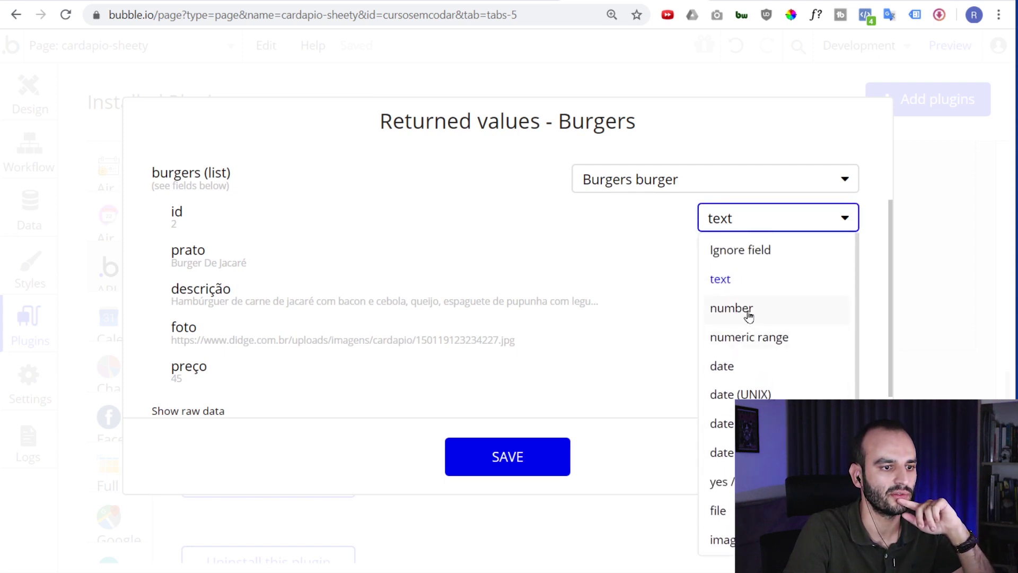
left_click(743, 309)
left_click(504, 454)
Rename the copied heading to Burgers and set the repeating group's content type to Burgers burger
left_click(29, 98)
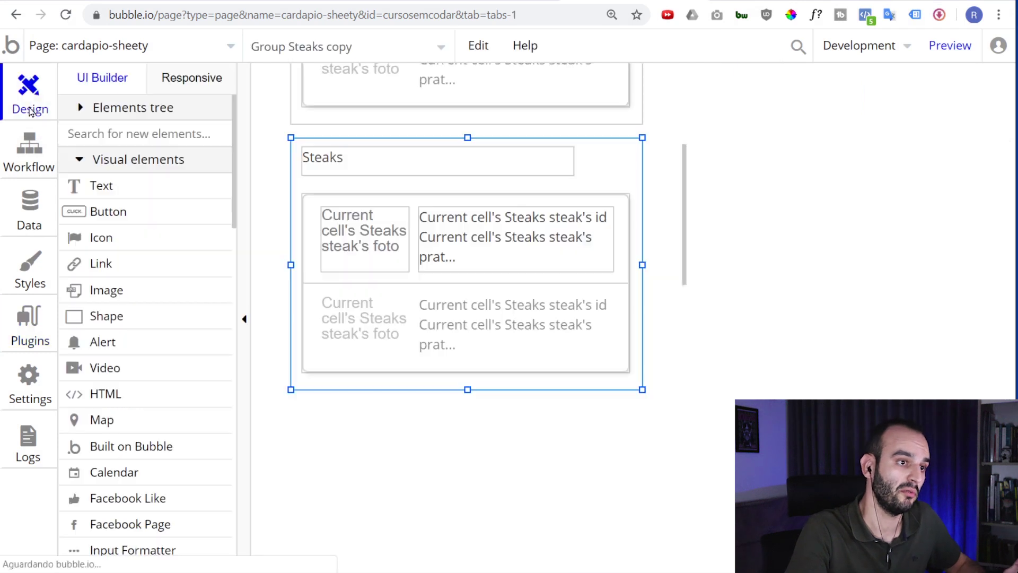
left_click(404, 164)
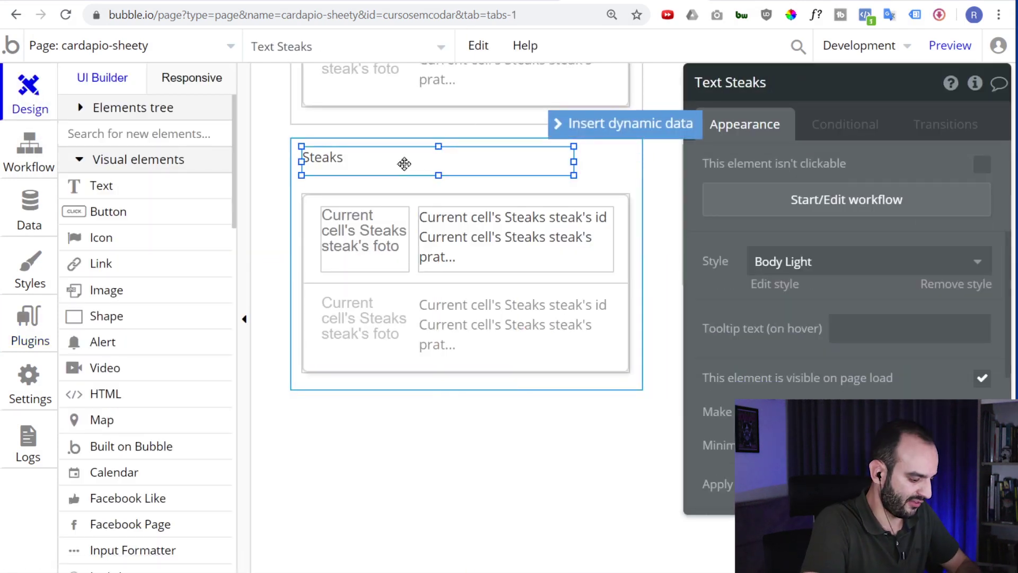
type("Burgers")
left_click(425, 276)
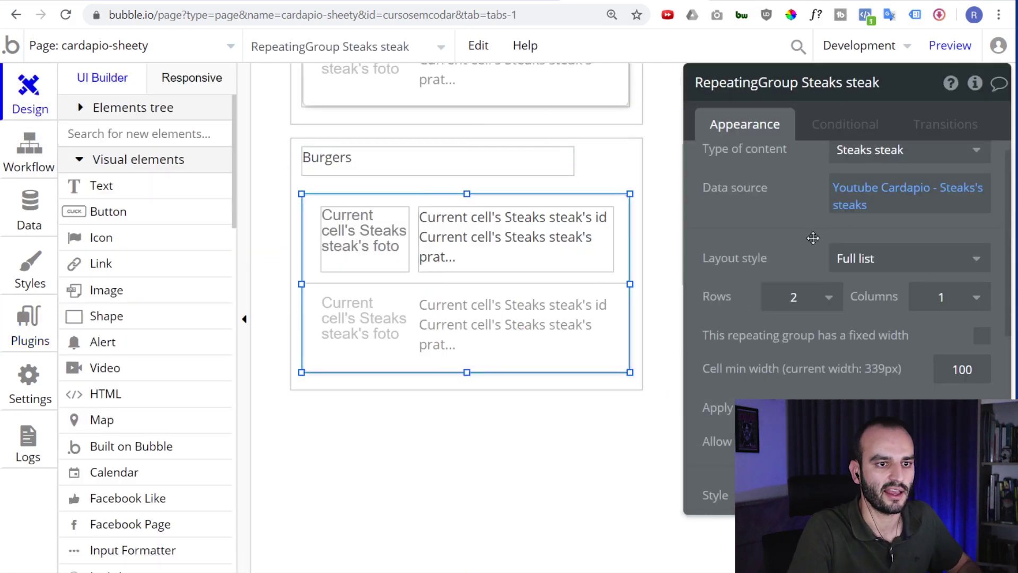
scroll(800, 225, "up", 1)
left_click(873, 176)
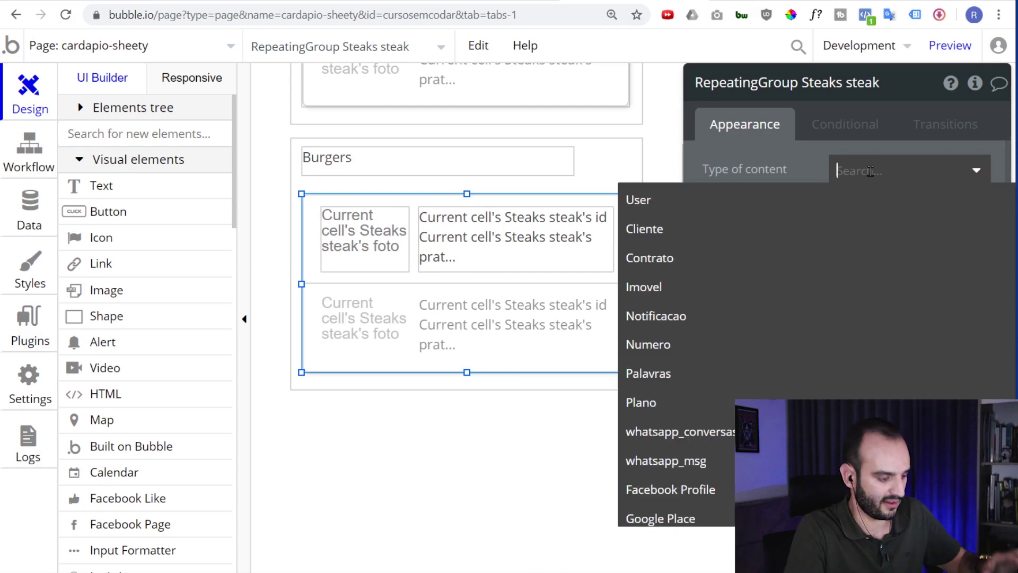
type("burger")
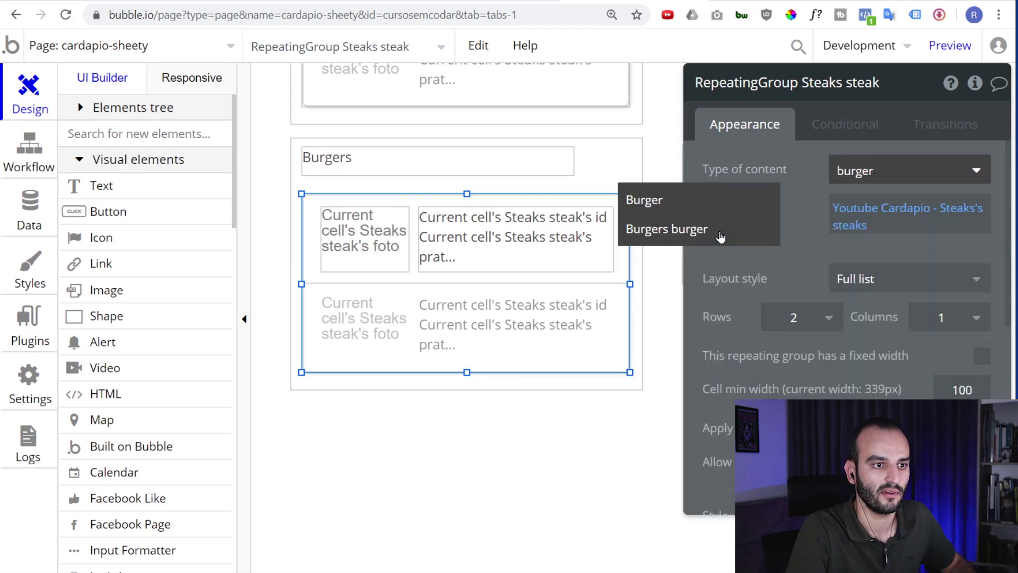
left_click(668, 229)
Set the repeating group's data source to Youtube Cardapio - Burgers's burgers
left_click(882, 223)
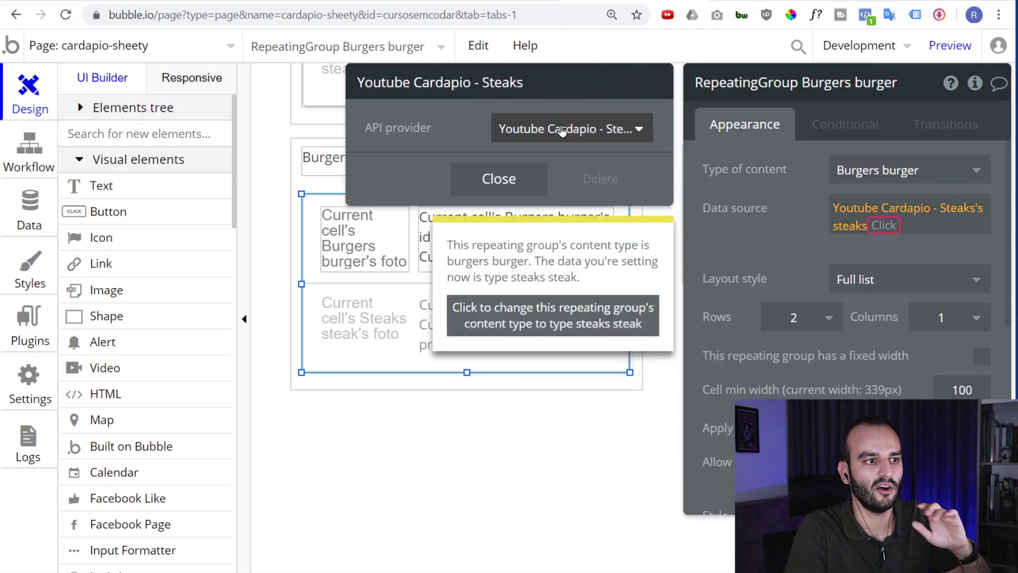
left_click(625, 130)
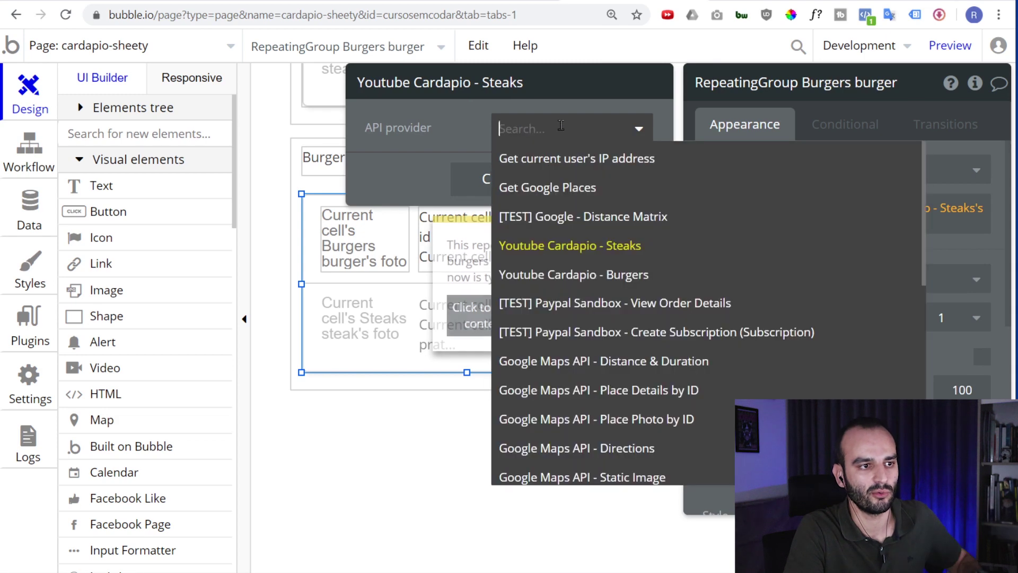
left_click(652, 284)
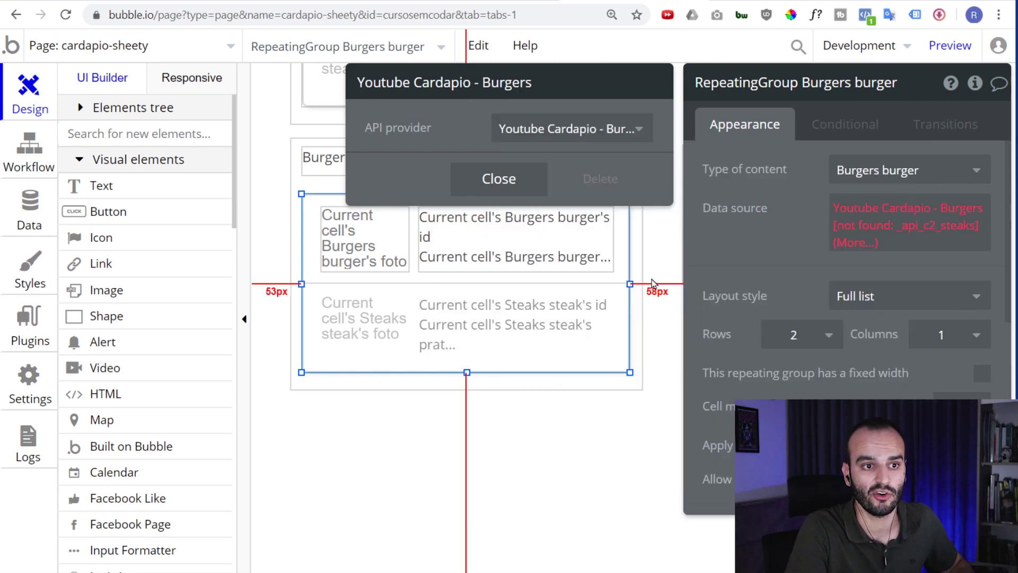
left_click(498, 179)
left_click(859, 233)
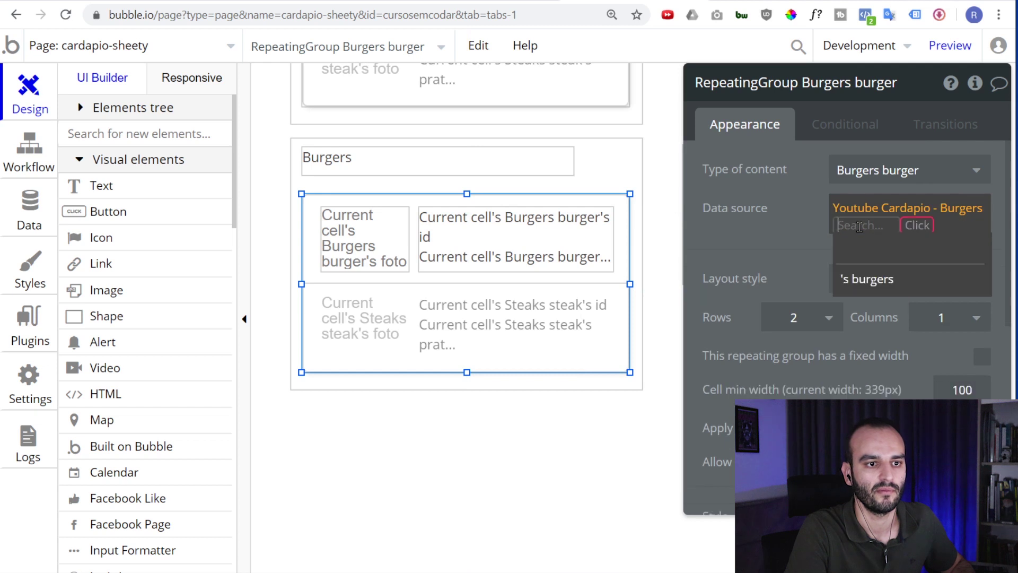
left_click(895, 286)
left_click(796, 207)
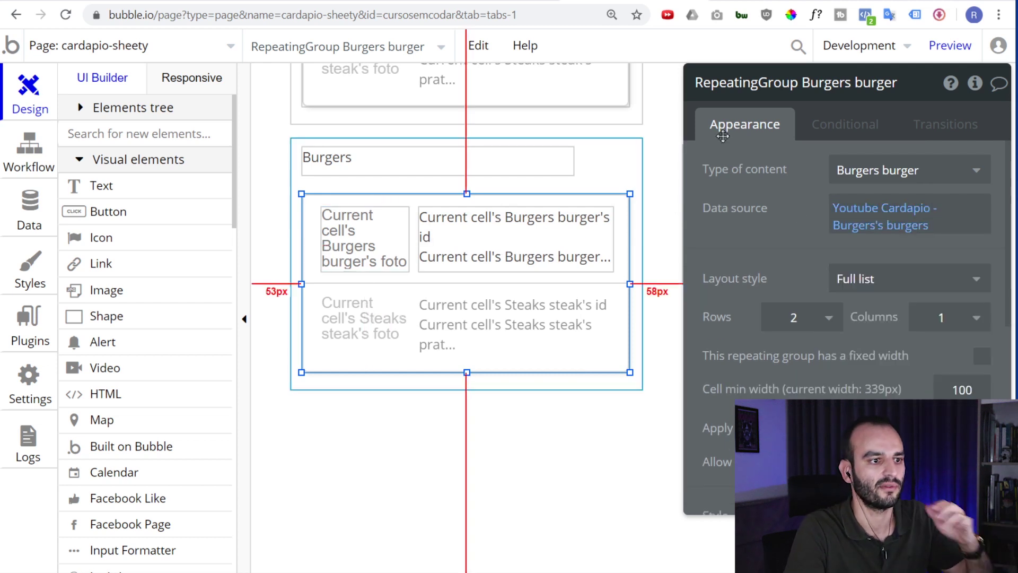
left_click(401, 229)
left_click(514, 238)
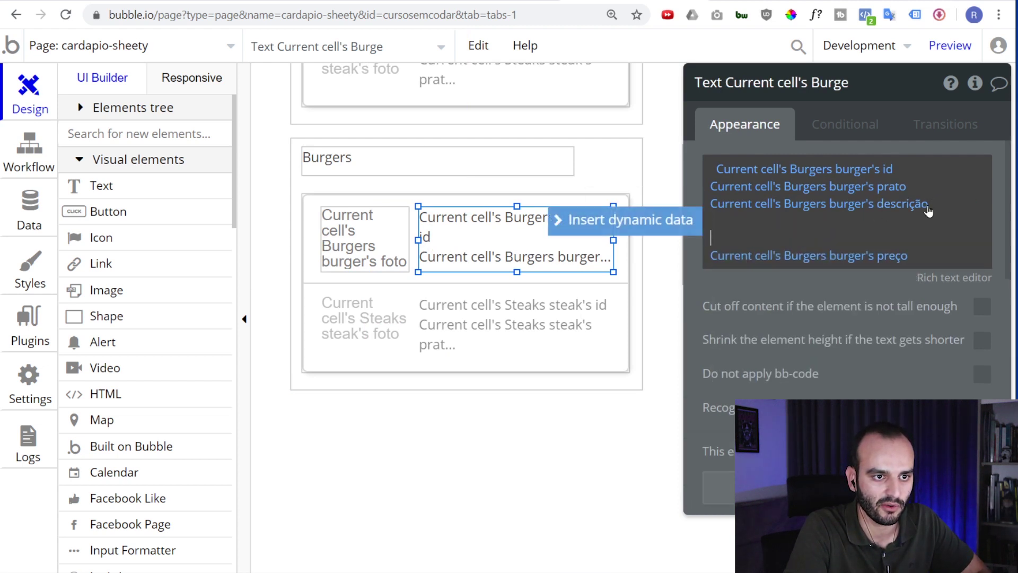
Format the preço expression as a Currency number
key("BackSpace")
left_click(901, 222)
left_click(860, 391)
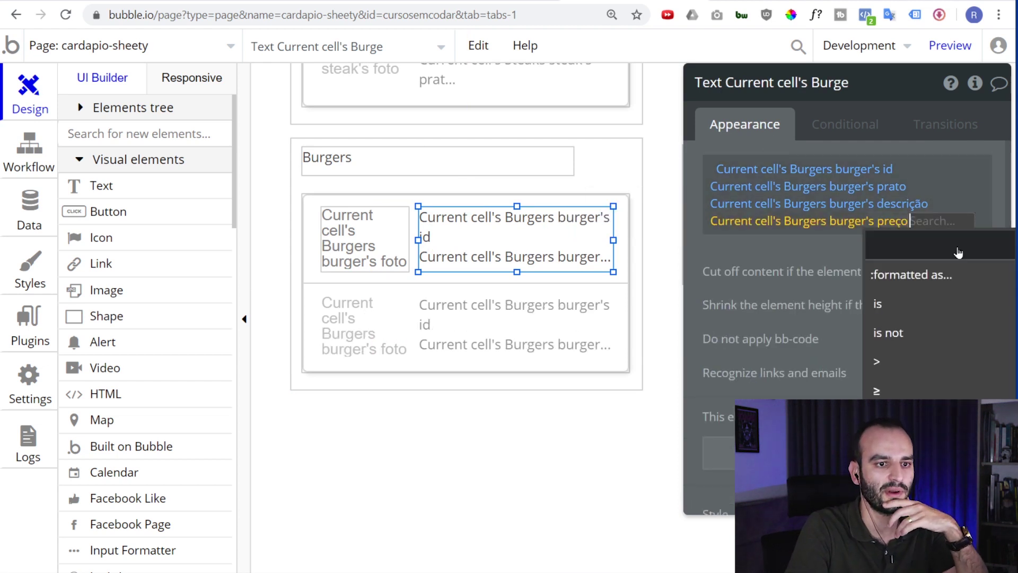
left_click(908, 275)
left_click(610, 130)
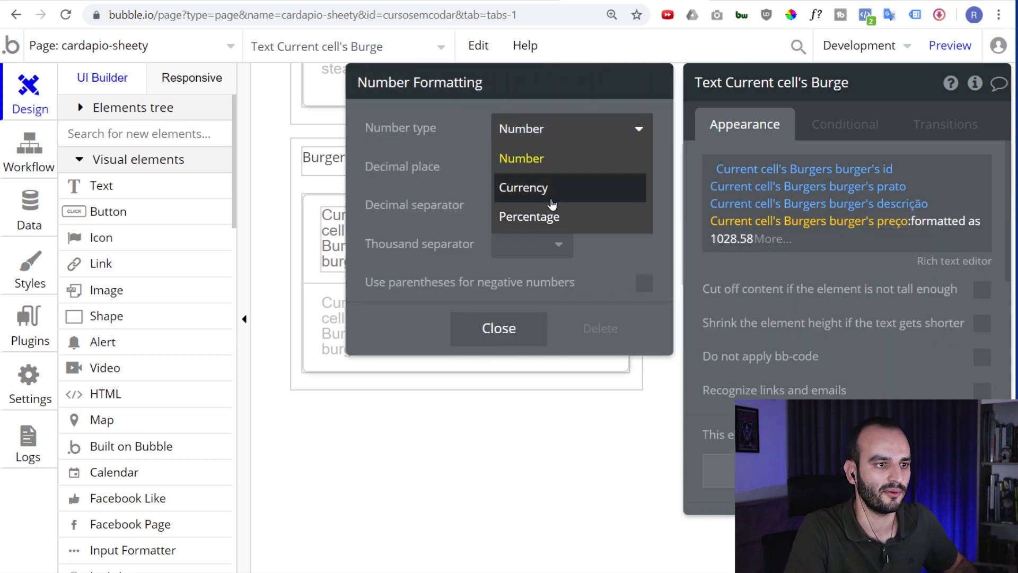
left_click(523, 187)
Use 2 decimals, ',' decimal and '.' thousand separators with R$, then preview the page
left_click(531, 166)
left_click(535, 284)
left_click(526, 207)
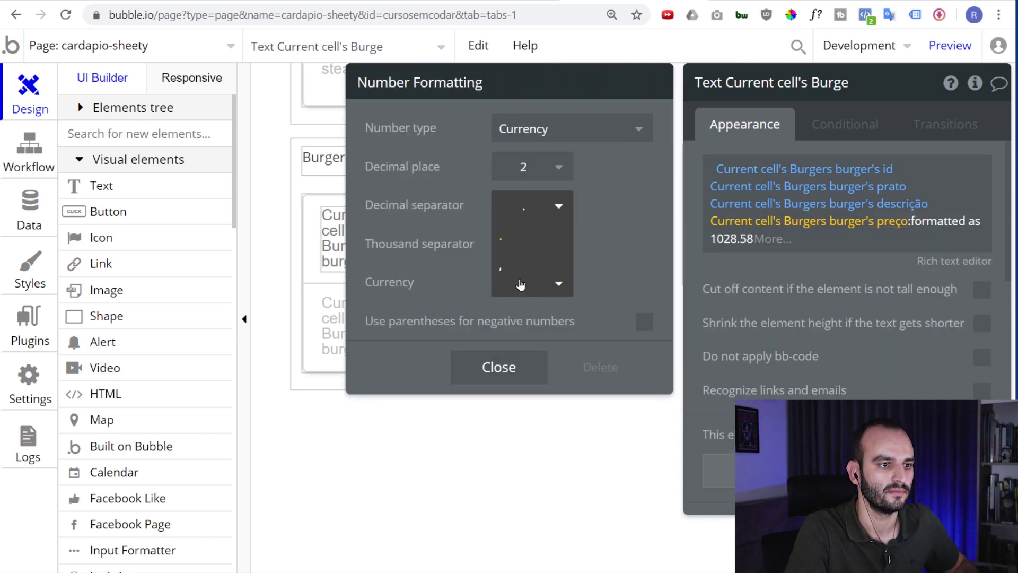
left_click(520, 284)
left_click(551, 243)
left_click(514, 284)
left_click(515, 283)
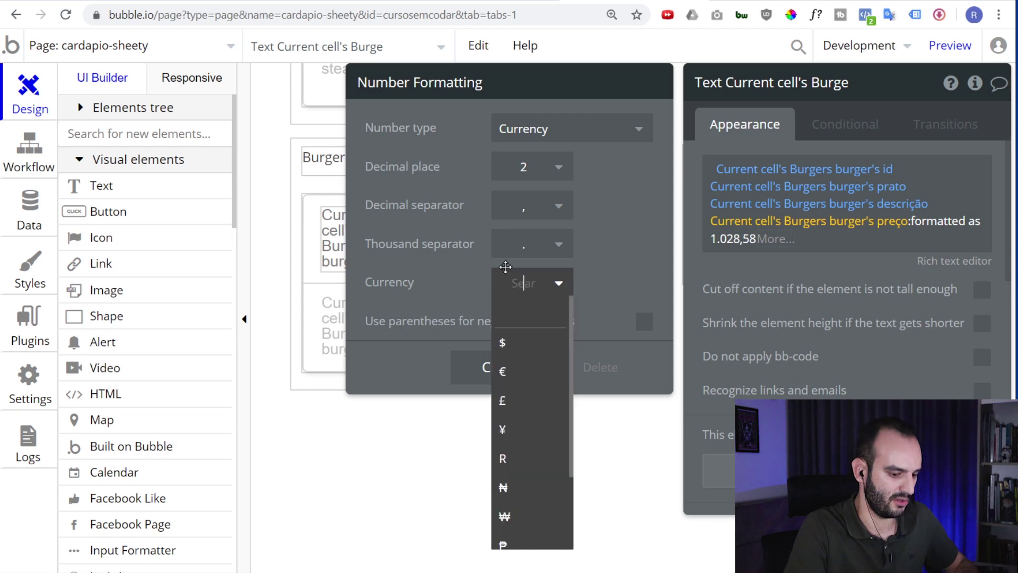
type("R$")
key("Return")
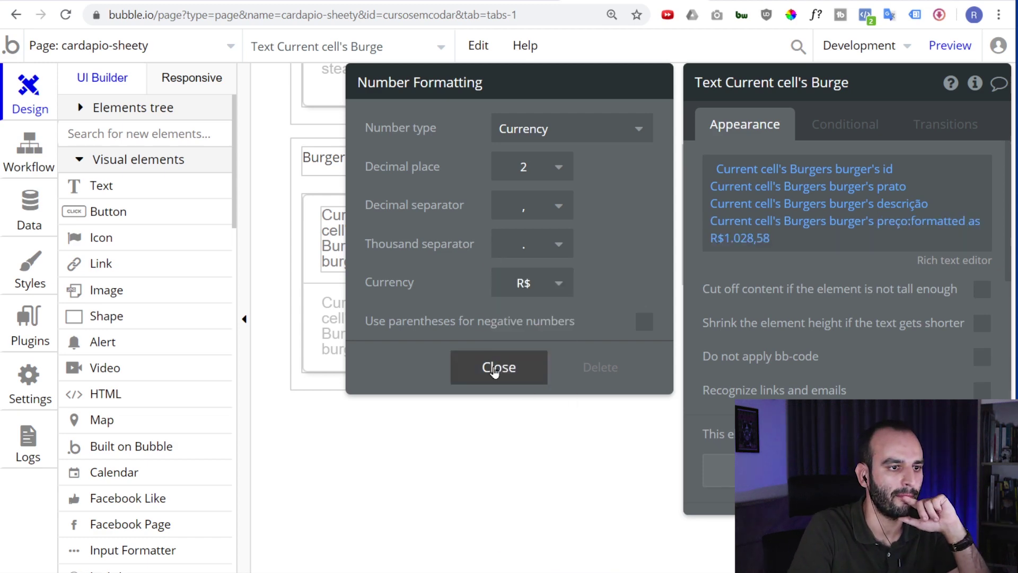
left_click(498, 366)
left_click(949, 45)
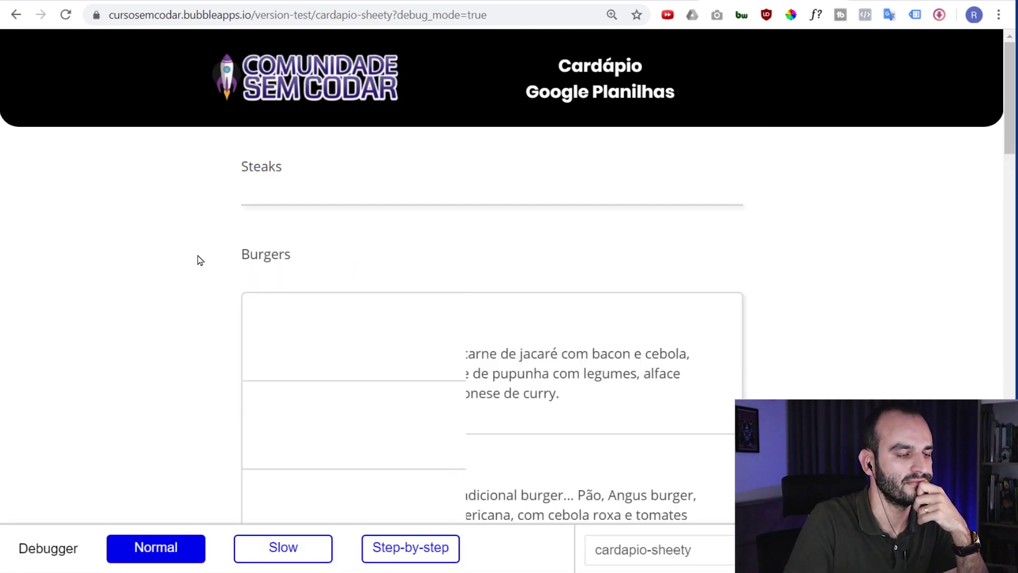
scroll(423, 145, "down", 4)
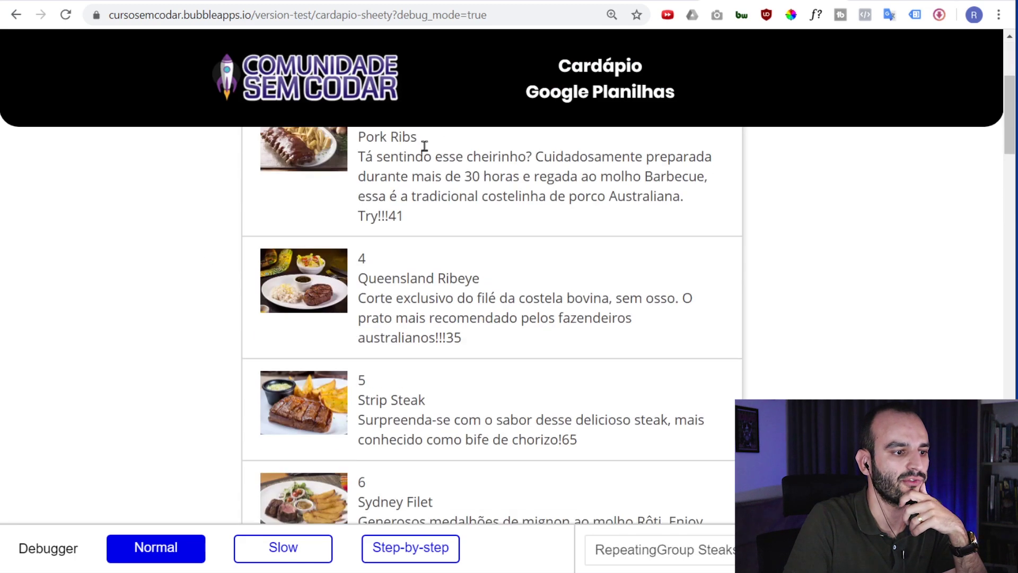
scroll(242, 277, "down", 3)
scroll(427, 295, "down", 5)
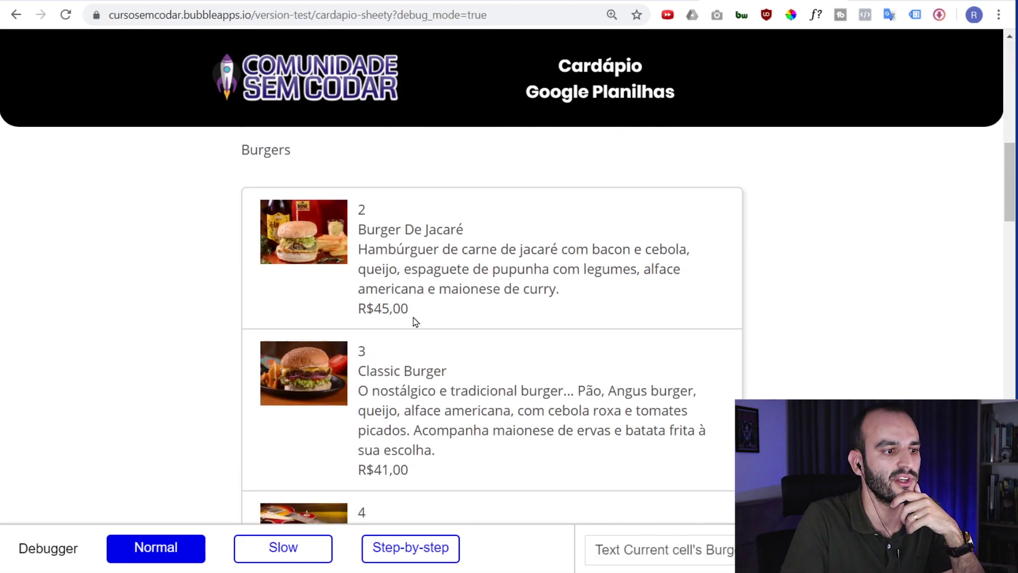
left_click_drag(415, 321, 361, 309)
left_click(397, 303)
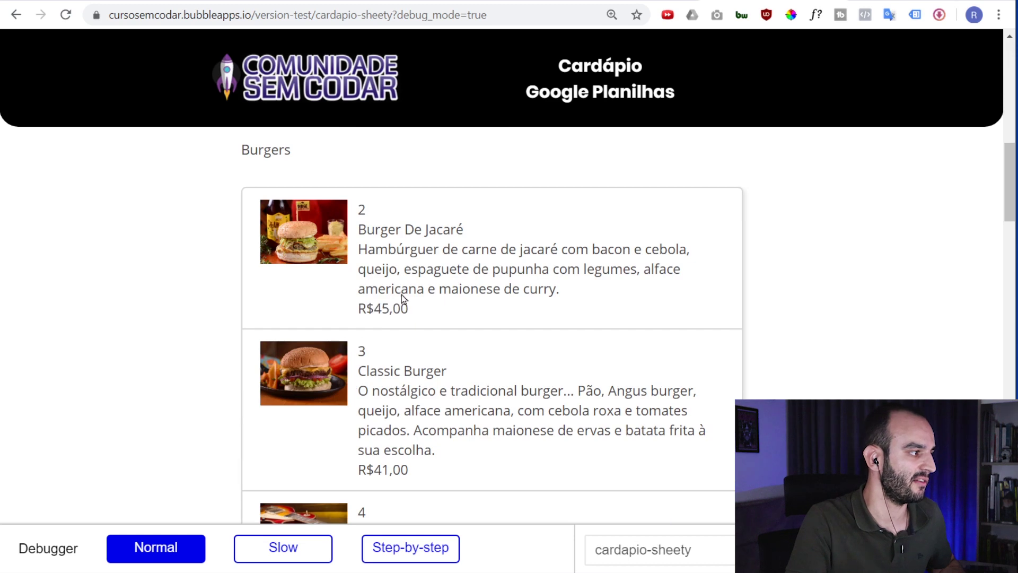
key("ctrl+plus")
scroll(427, 334, "down", 1)
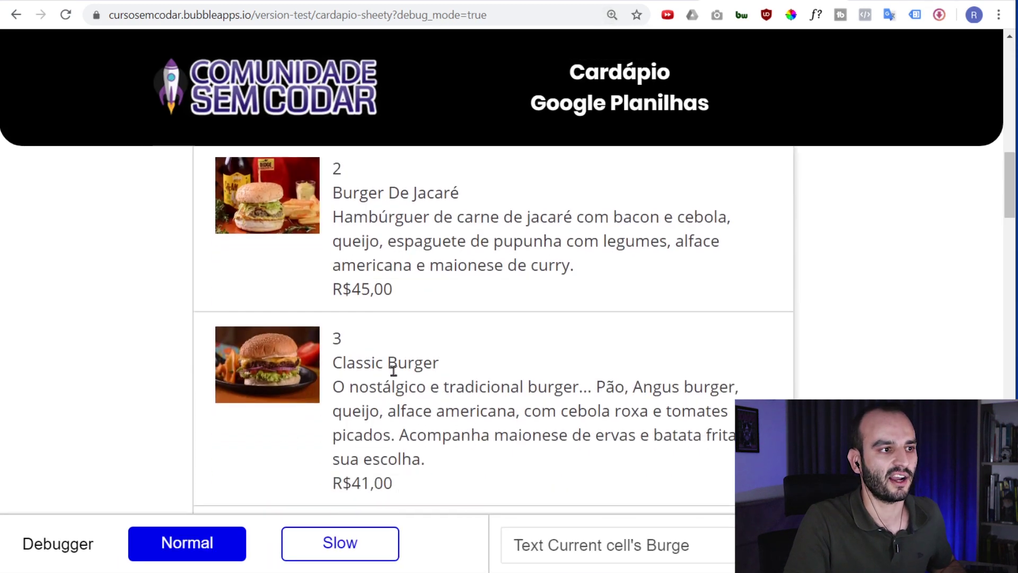
key("ctrl+Tab")
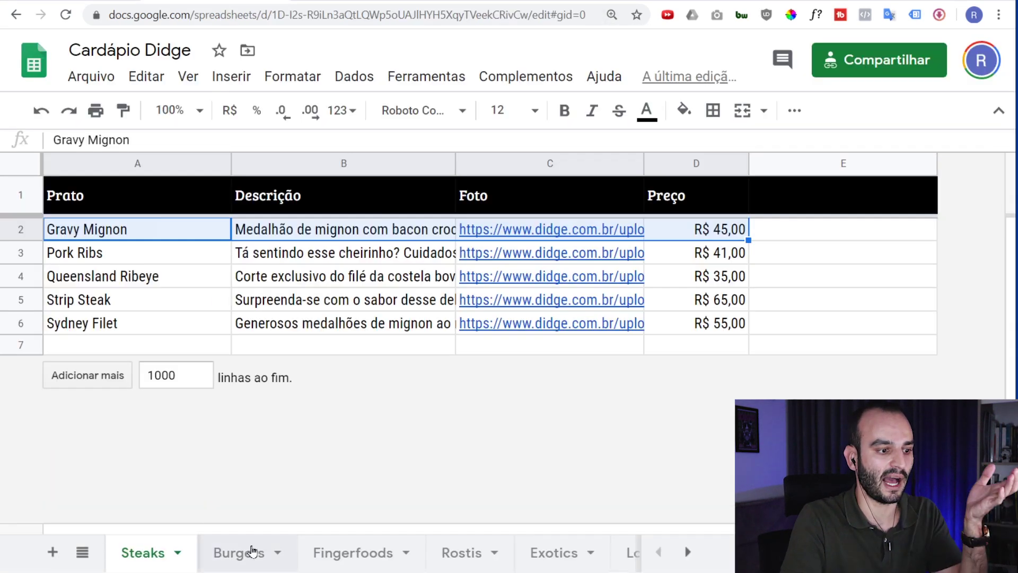
left_click(242, 552)
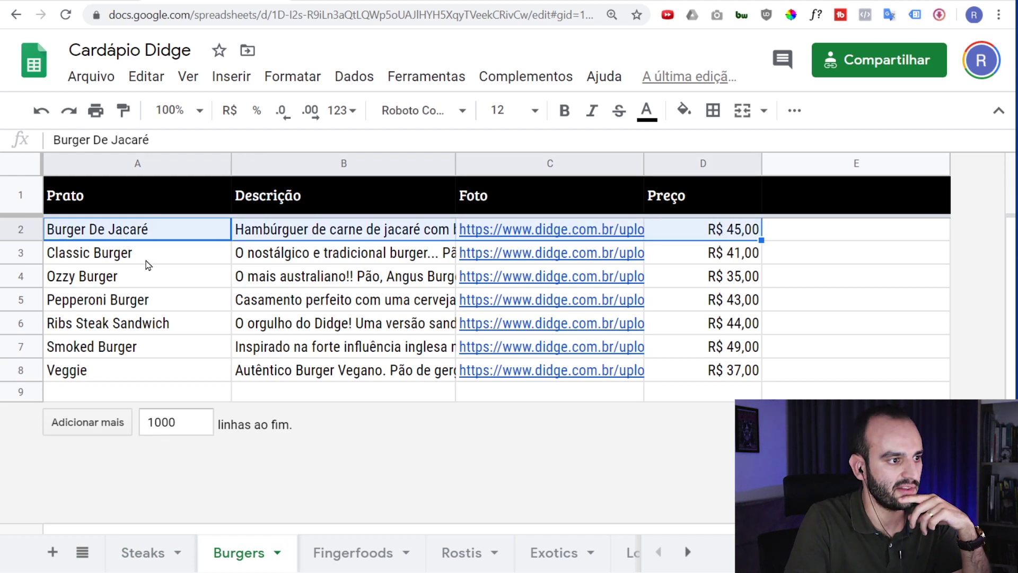
left_click_drag(145, 264, 777, 234)
key("ctrl+Tab")
Scroll through the remaining previewed burgers, then switch to the Cardápio Didge spreadsheet
scroll(561, 146, "down", 3)
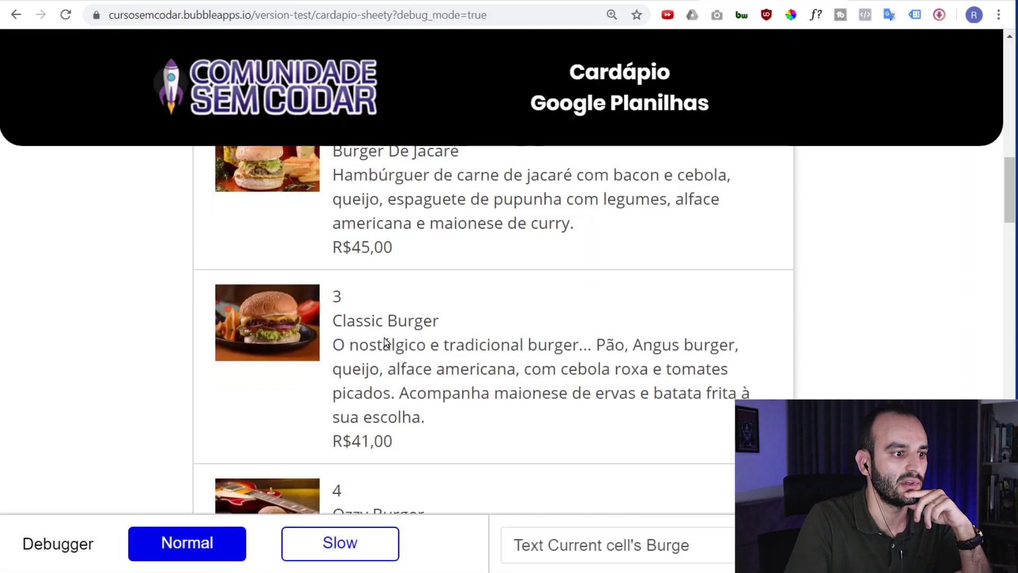
left_click_drag(382, 230, 386, 282)
left_click_drag(377, 349, 374, 419)
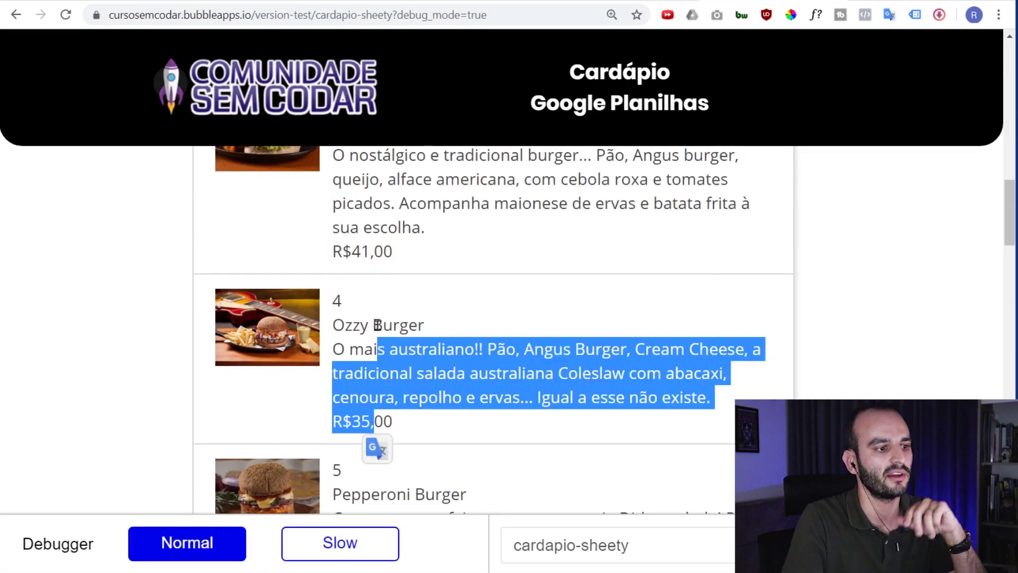
scroll(233, 371, "down", 3)
scroll(281, 402, "down", 3)
scroll(288, 425, "down", 1)
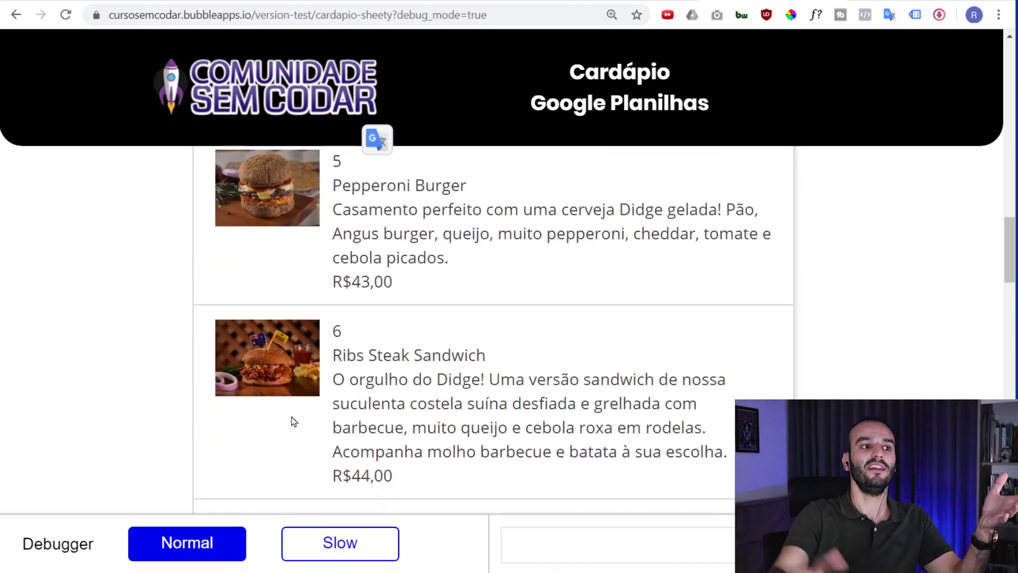
key("ctrl+shift+Tab")
Look over the Steaks and Fingerfoods sheets, then return to the Burgers sheet
left_click(344, 323)
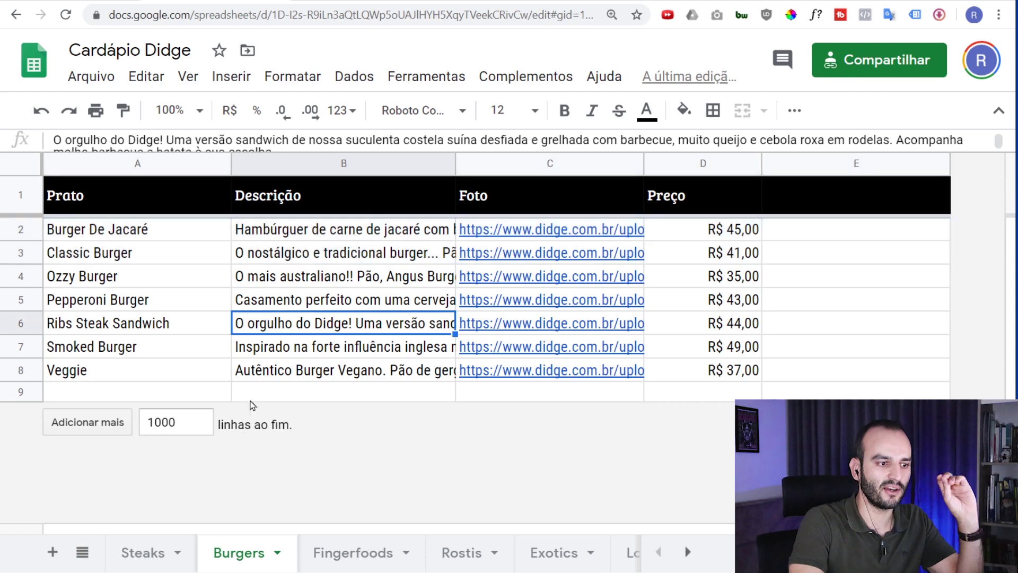
left_click(159, 553)
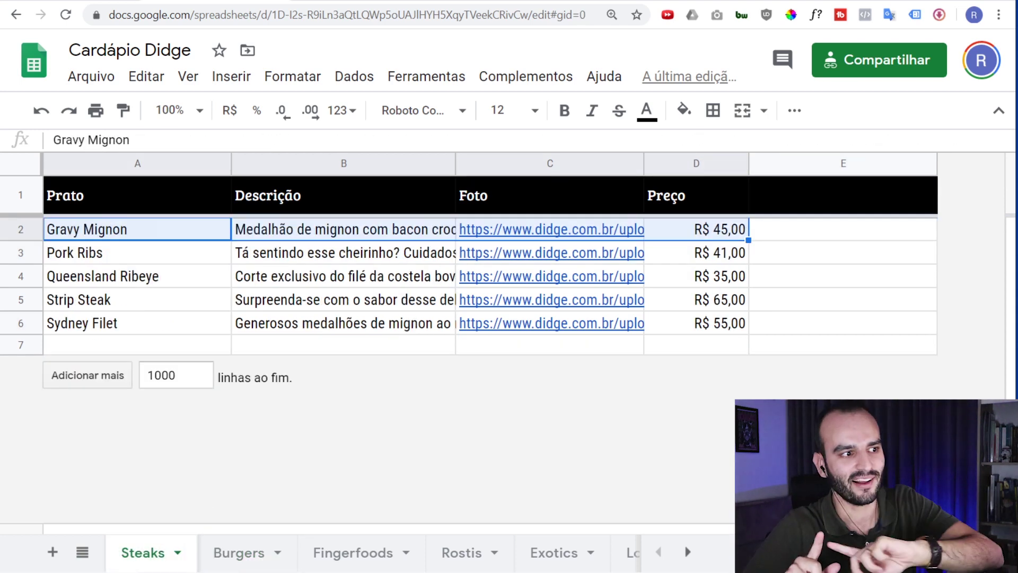
mouse_move(343, 163)
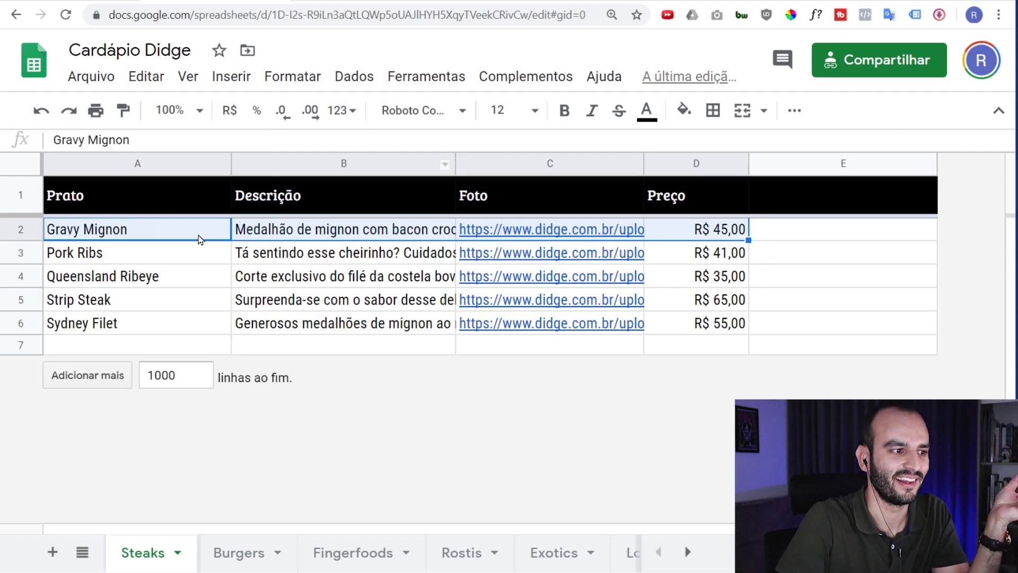
left_click(199, 239)
left_click(325, 552)
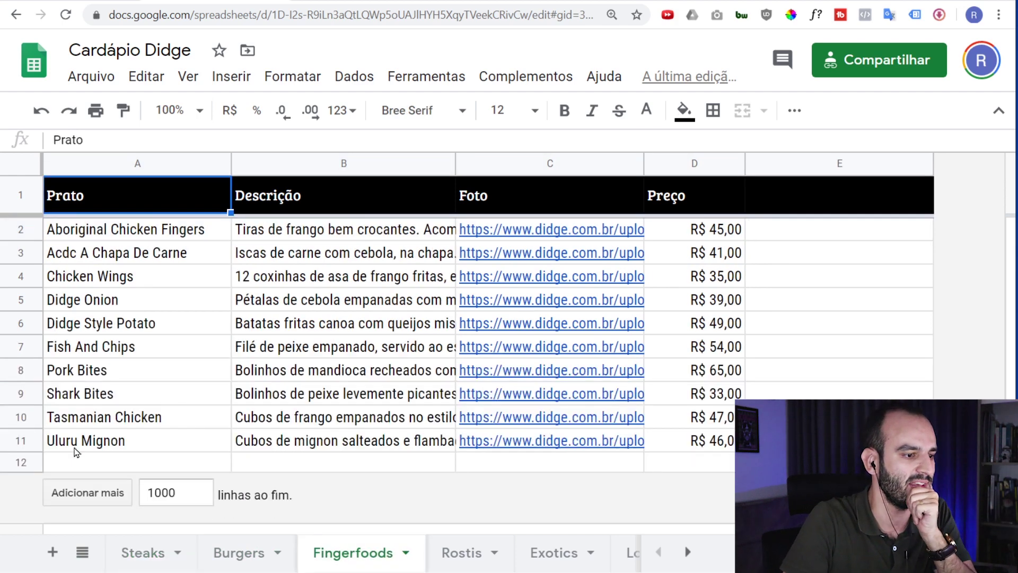
left_click(236, 554)
Insert row 9 with Hamburguer Teste, Descrição Teste and price 99
right_click(37, 392)
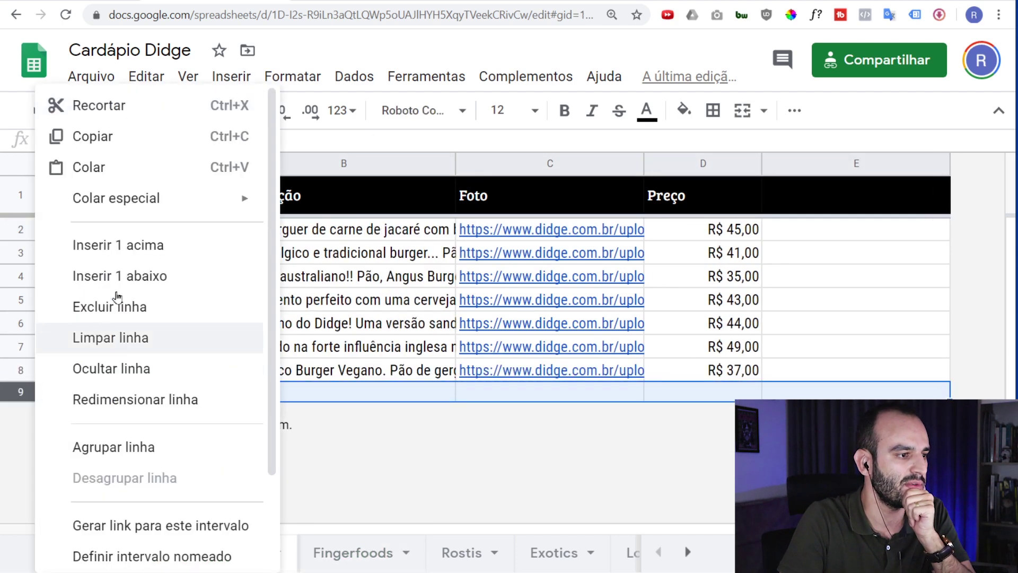
left_click(111, 244)
type("Hamburguer Teste")
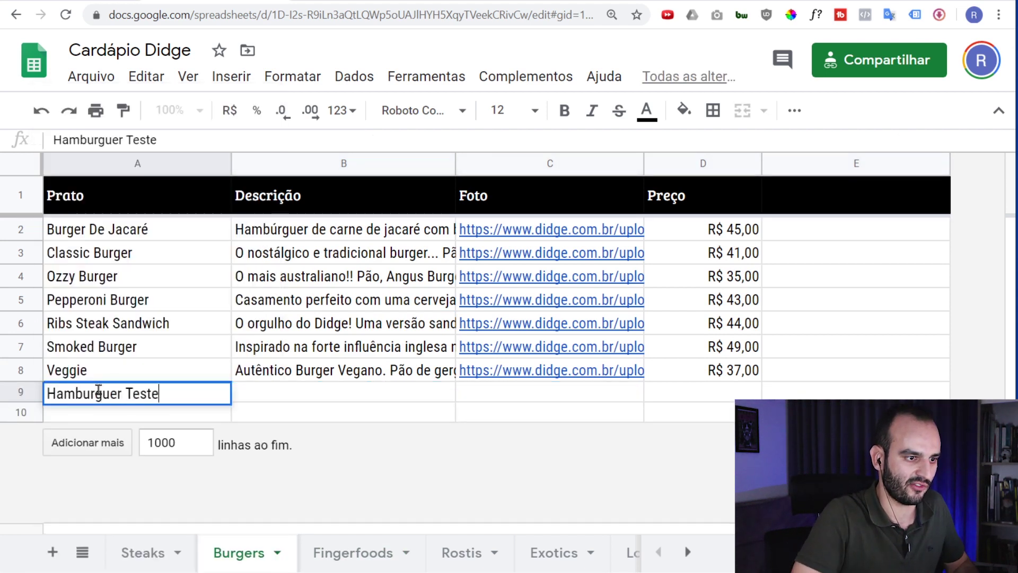
key("Tab")
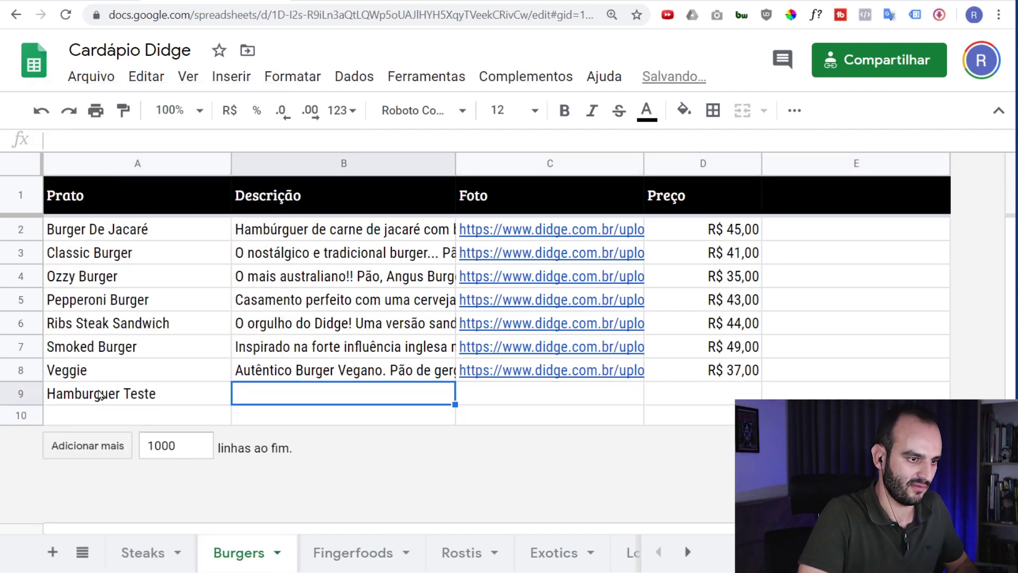
type("Descrição Teste")
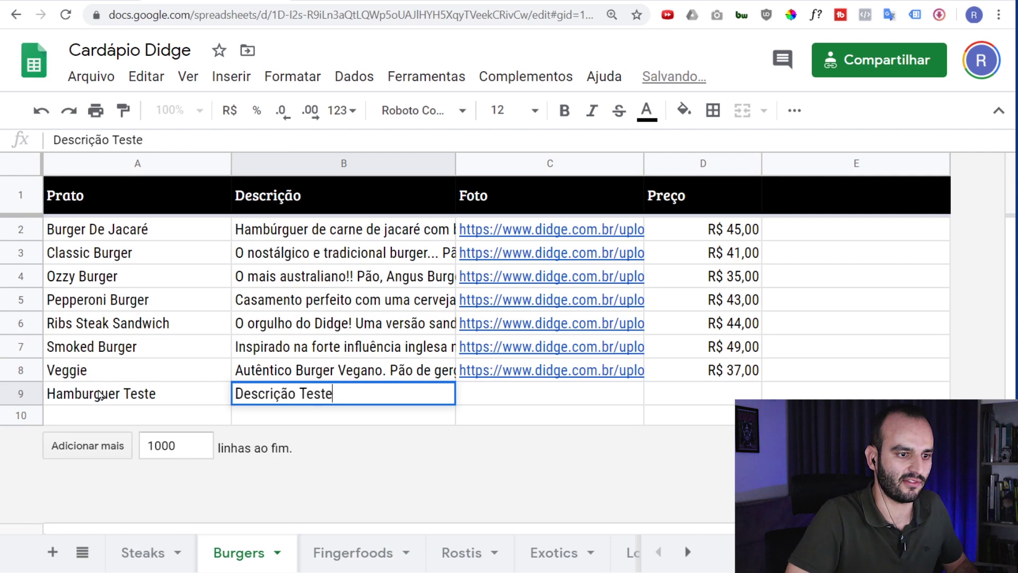
key("Tab")
key("Tab")
type("99")
key("Return")
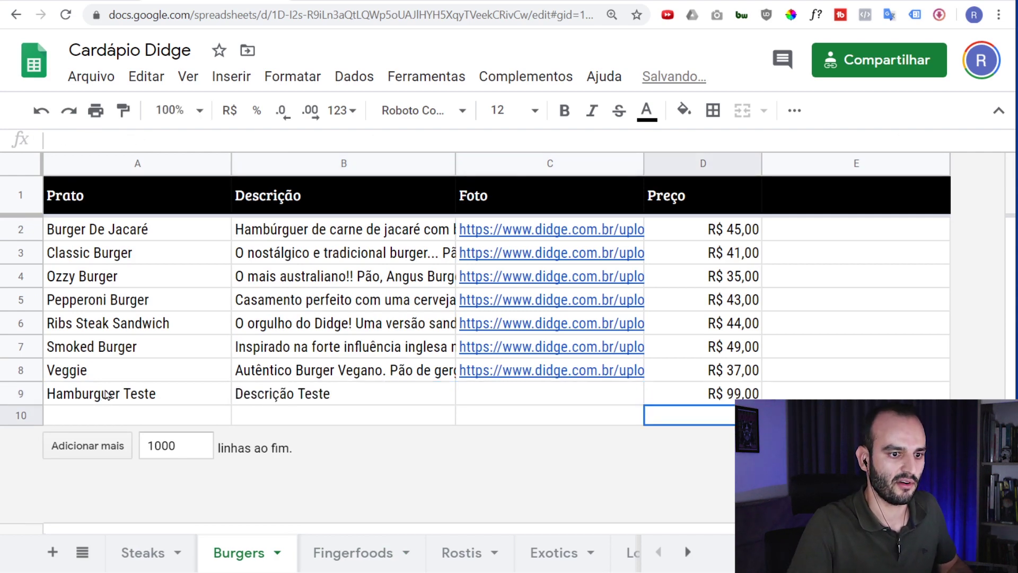
Search Google for hamburguer gourmet and copy a burger photo's image address
key("ctrl+t")
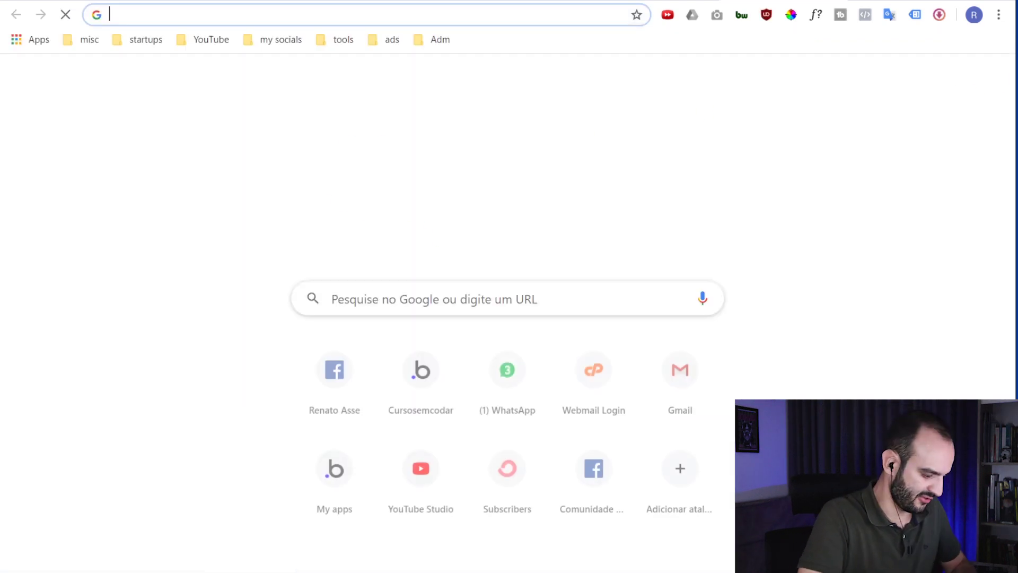
type("hamburguer")
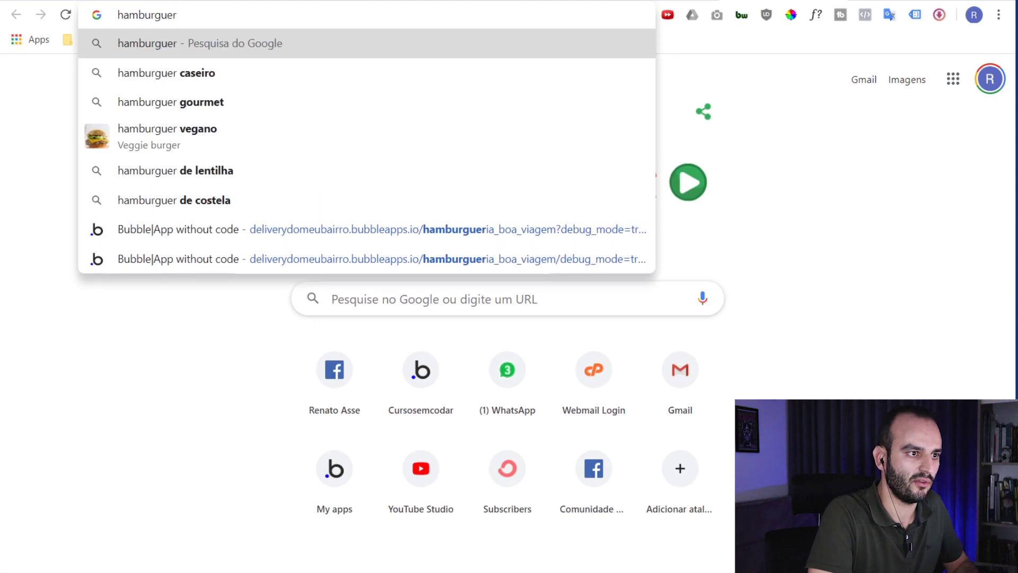
key("Down")
key("Down")
key("Return")
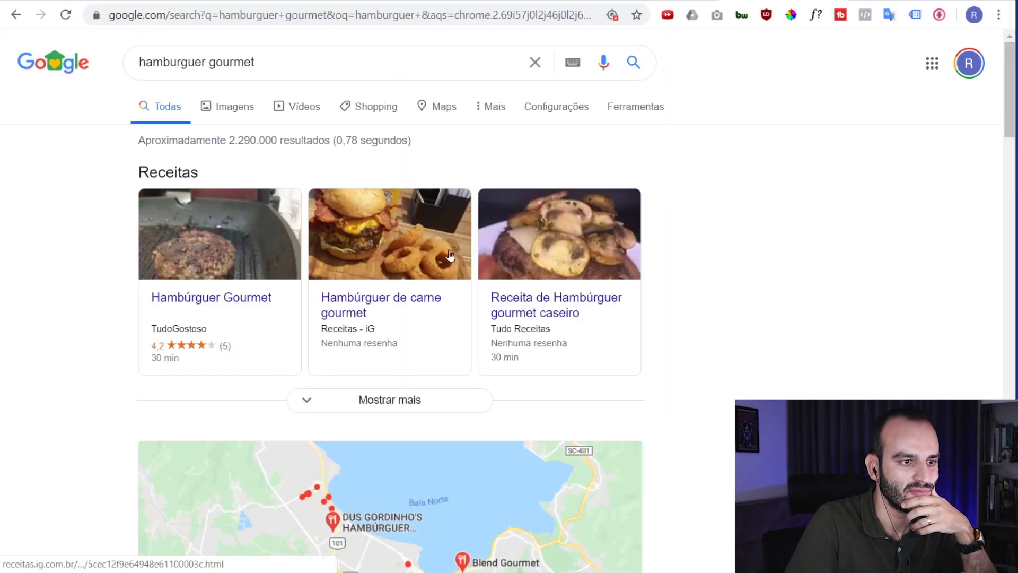
left_click(447, 261)
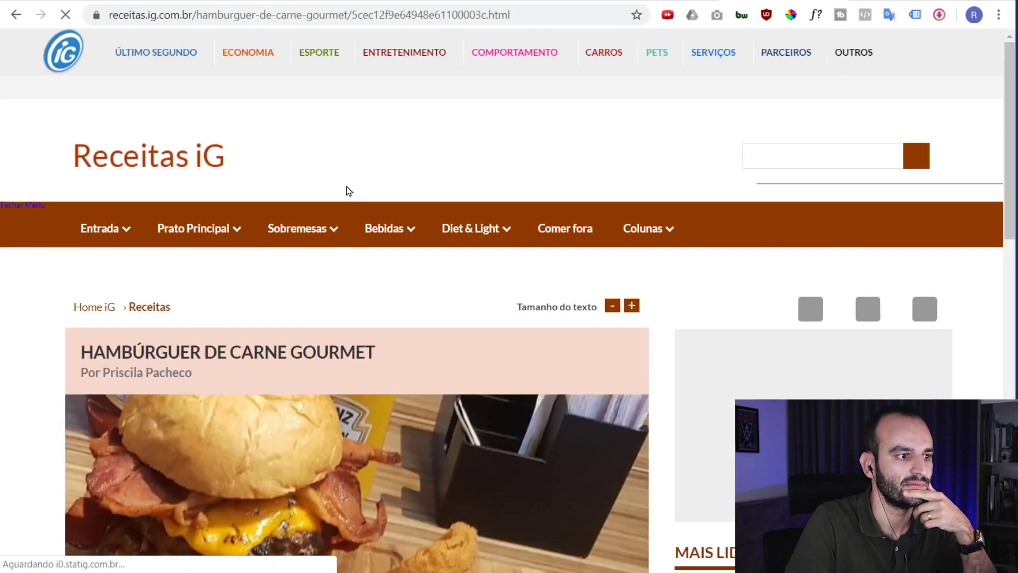
scroll(329, 259, "down", 5)
right_click(191, 232)
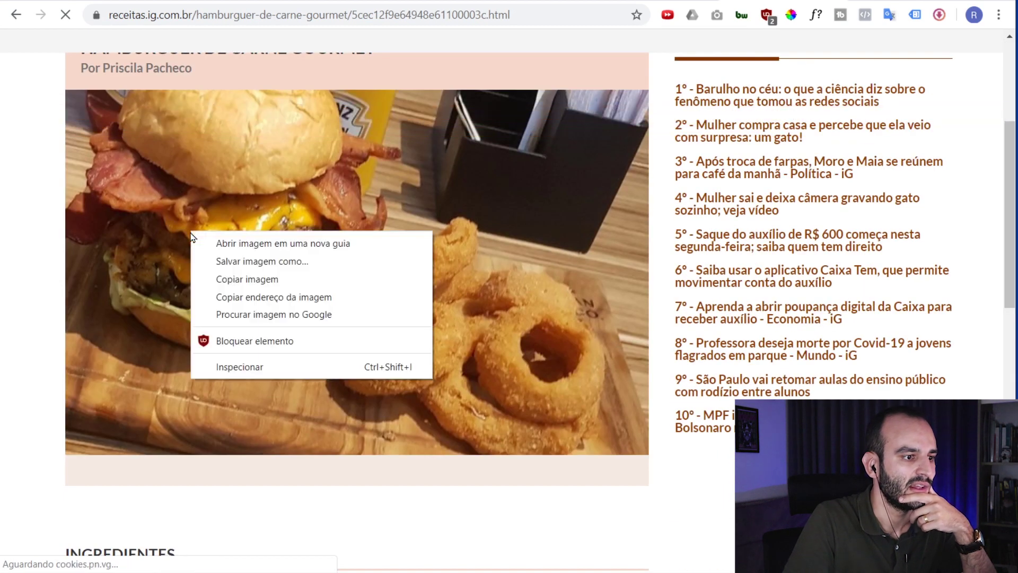
left_click(258, 297)
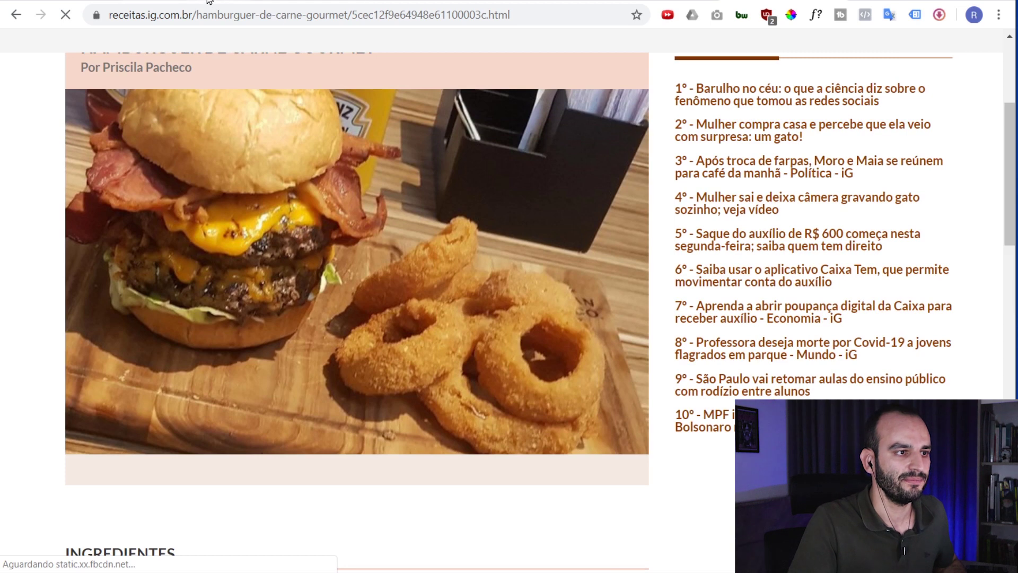
Paste the burger image URL into Hamburguer Teste's Foto cell C9, then go back to the preview
left_click(319, 1)
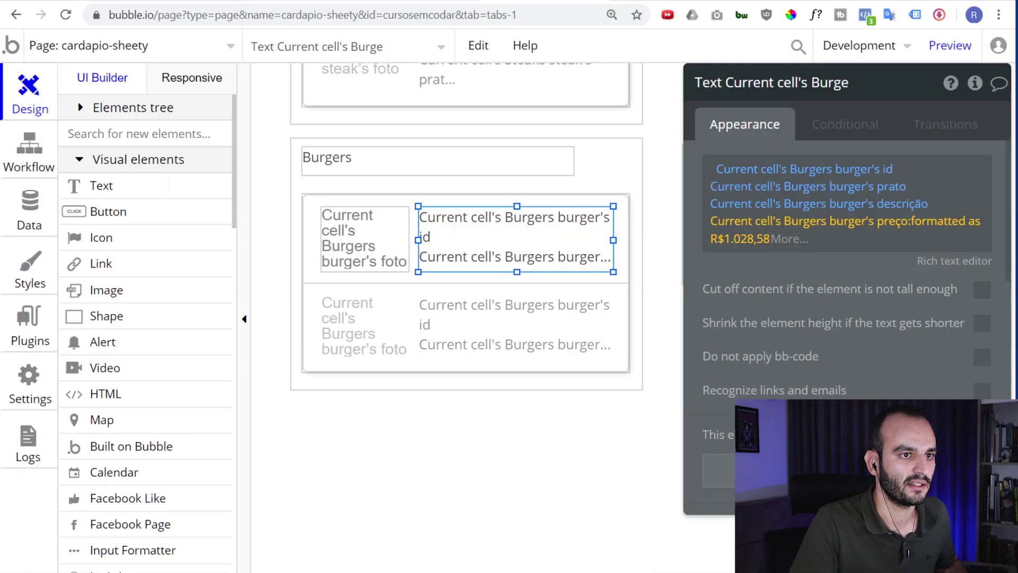
key("ctrl+Tab")
left_click(528, 402)
type("https://i0.statig.com.br/bancodeimagens/75/b9/mf/75b9mfi1jiizt9qfdh8mnjc1g.jpg")
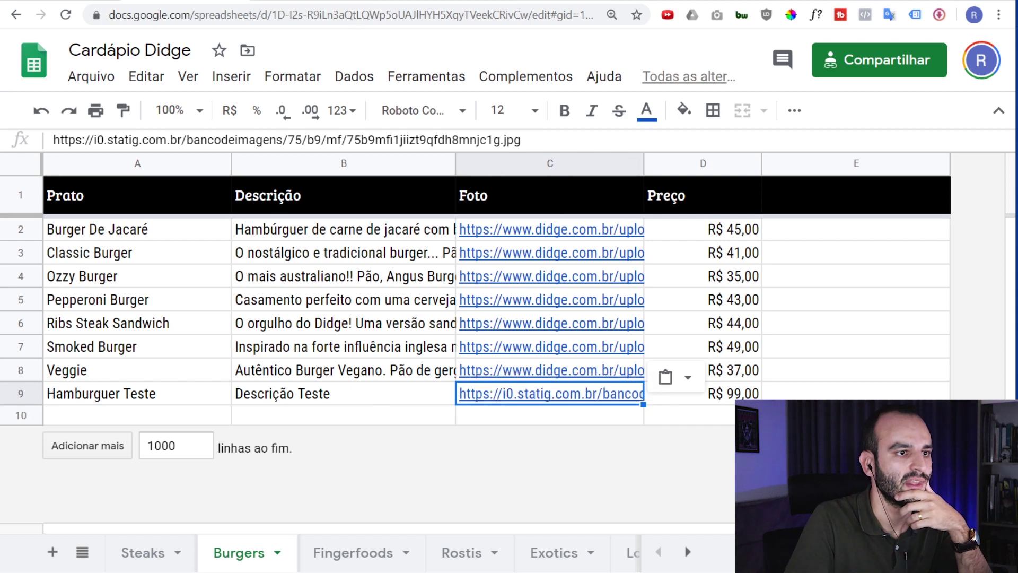
key("ctrl+shift+Tab")
key("ctrl+shift+Tab")
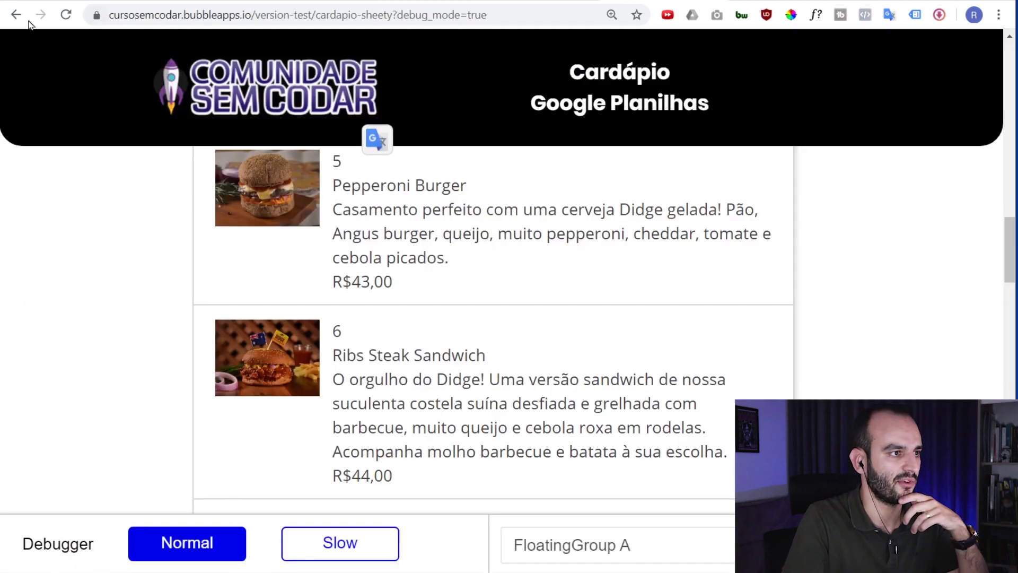
Reload the menu preview and find the new item 9, Hamburguer Teste, at the list's end
left_click(65, 21)
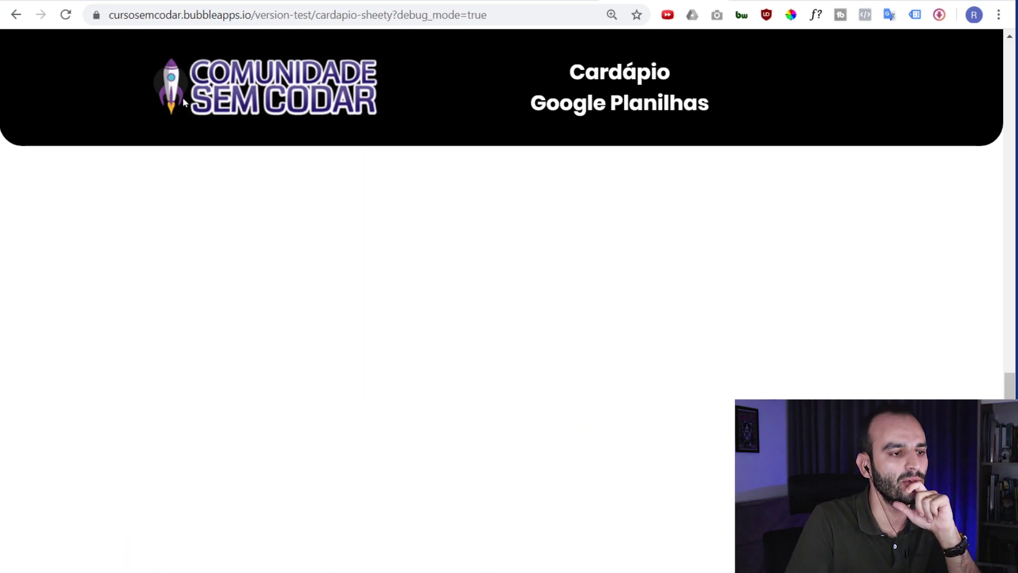
scroll(259, 310, "down", 5)
scroll(259, 310, "down", 5)
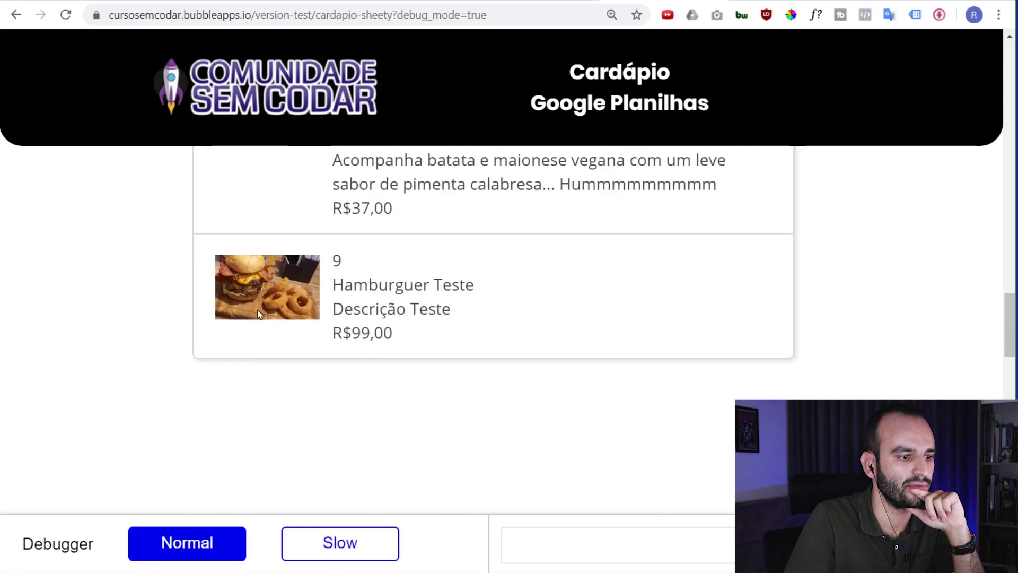
scroll(256, 310, "up", 2)
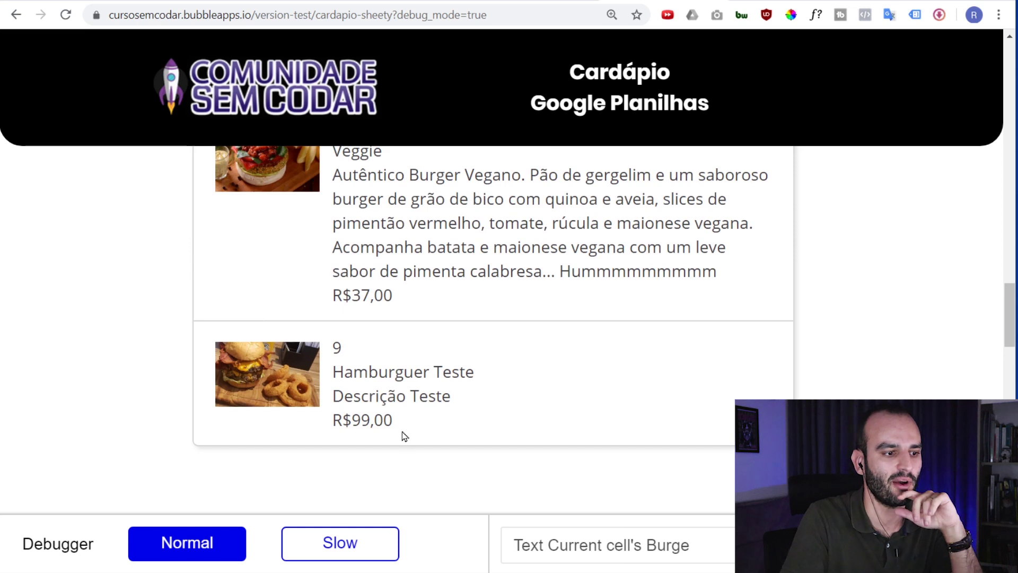
left_click_drag(402, 435, 298, 371)
left_click(330, 239)
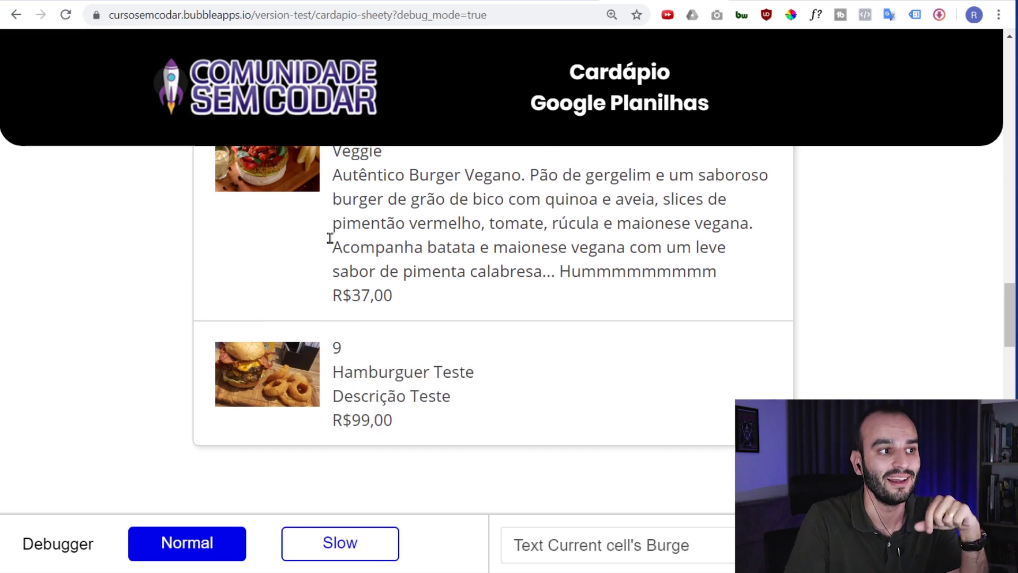
Resync Sheety's endpoints with the spreadsheet, then recheck the Hamburguer Teste entry in the preview
key("ctrl+Tab")
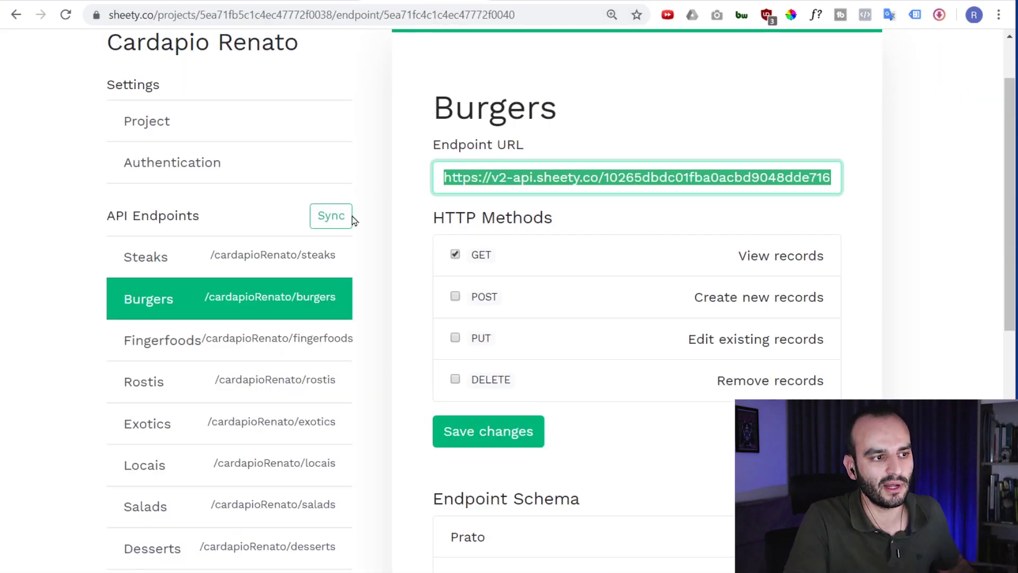
left_click(346, 221)
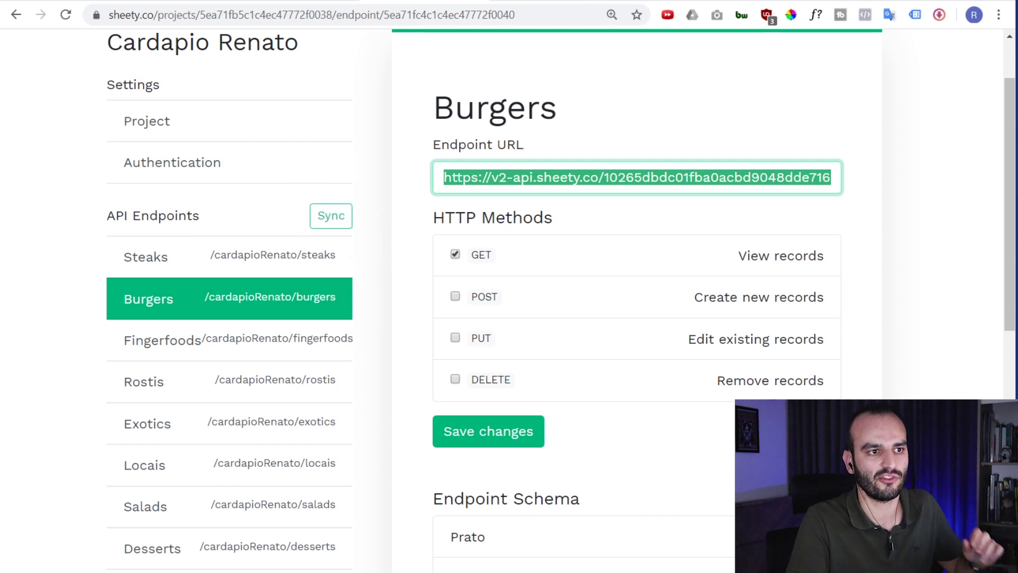
key("ctrl+Tab")
mouse_move(335, 366)
left_mouse_down()
mouse_move(399, 406)
mouse_move(395, 427)
mouse_move(342, 353)
left_mouse_up()
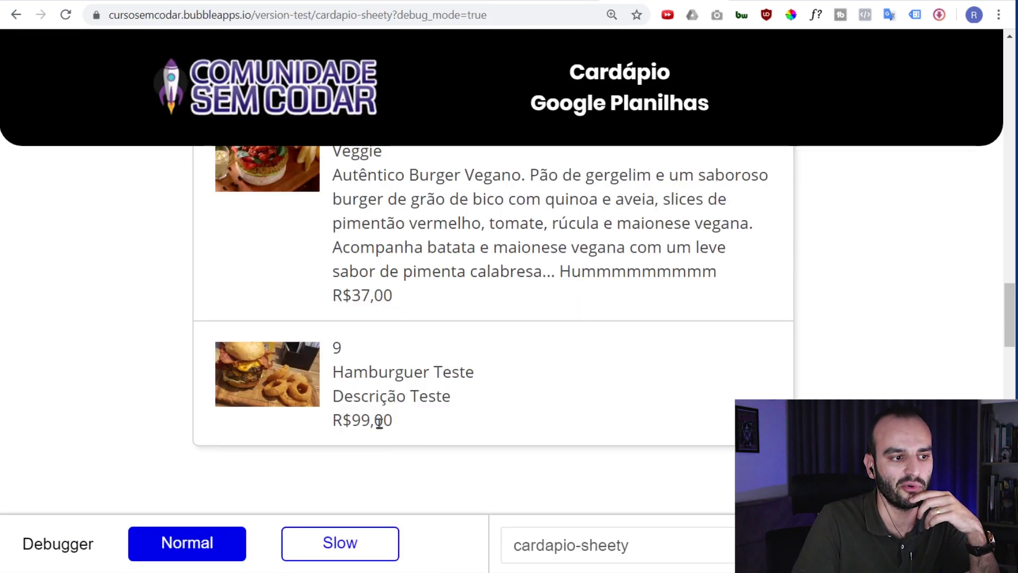
Zoom the menu preview out, scroll through the whole burger list, then bring up Sheety's Burgers endpoint
left_click(418, 296)
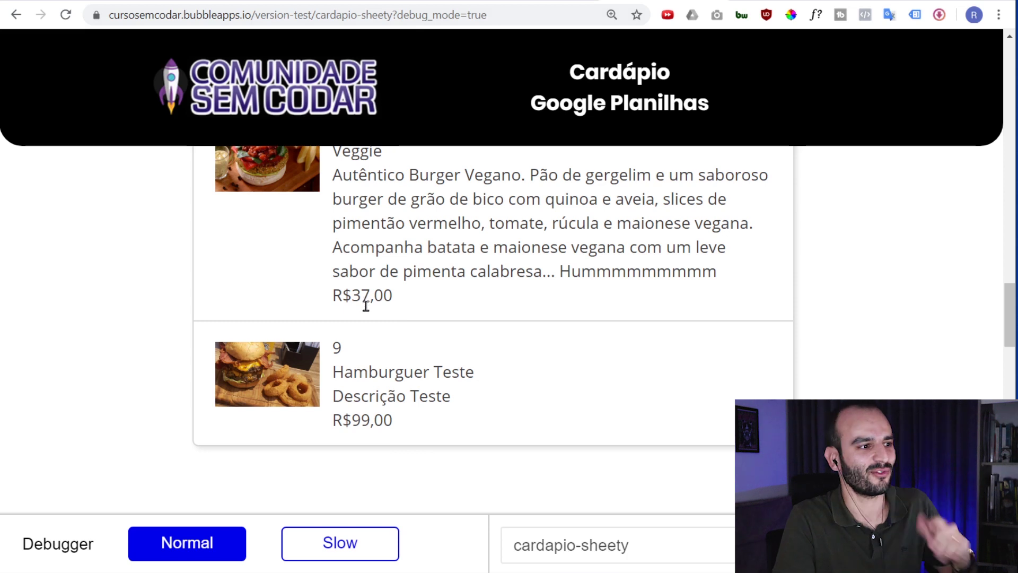
key("ctrl+minus")
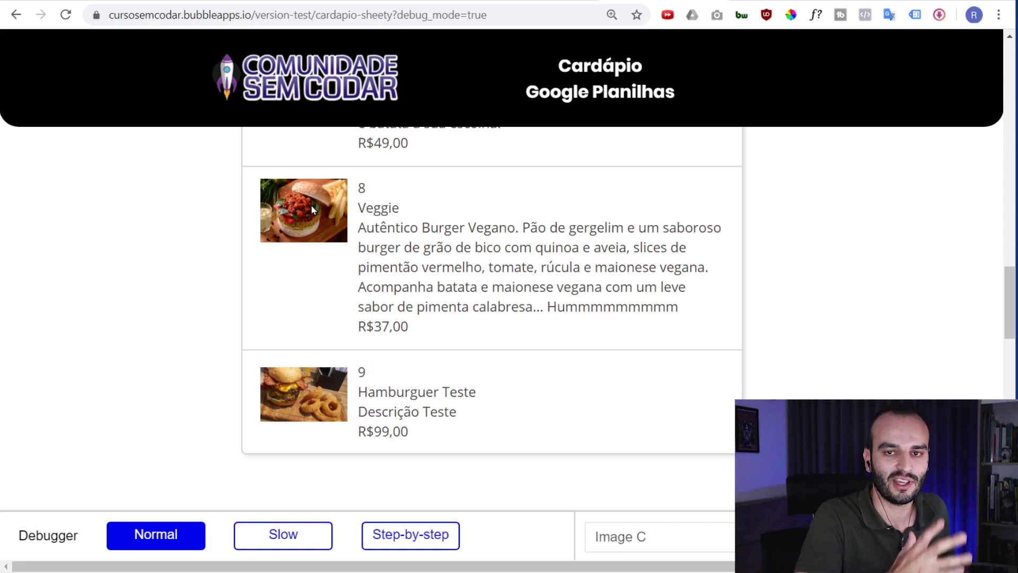
scroll(237, 182, "up", 1)
scroll(239, 191, "up", 3)
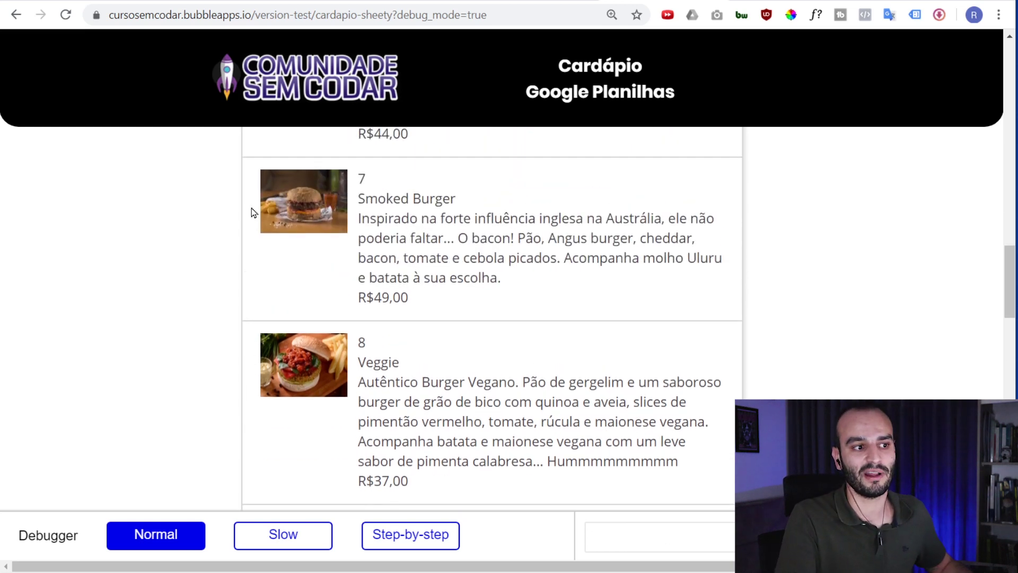
scroll(238, 191, "up", 2)
scroll(238, 196, "up", 2)
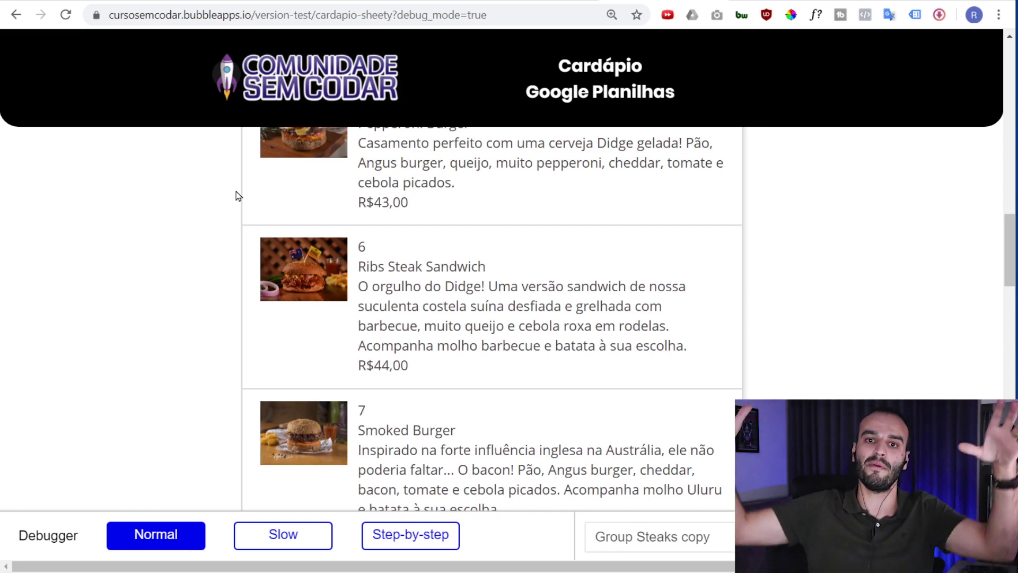
scroll(209, 332, "down", 3)
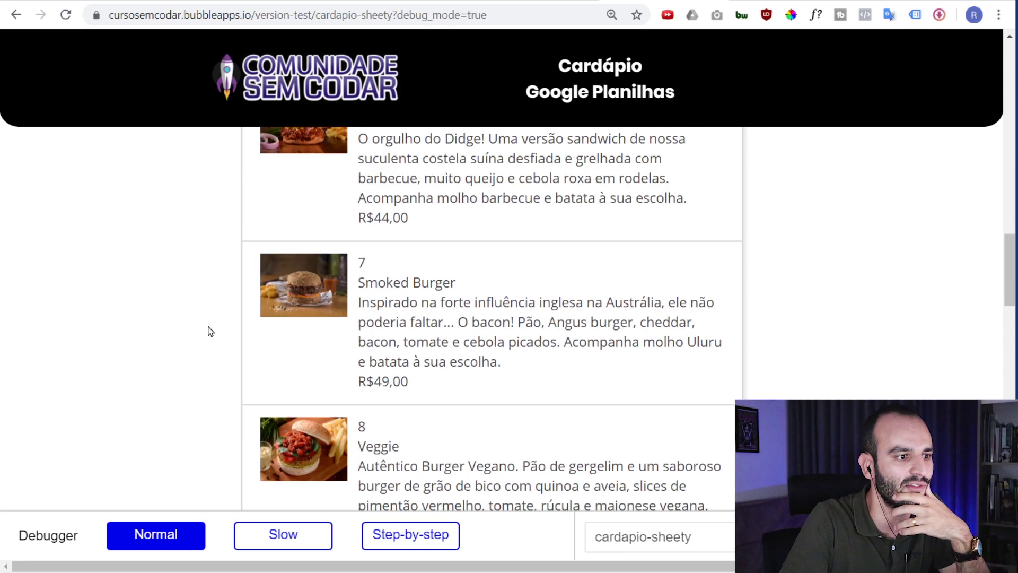
scroll(210, 325, "down", 5)
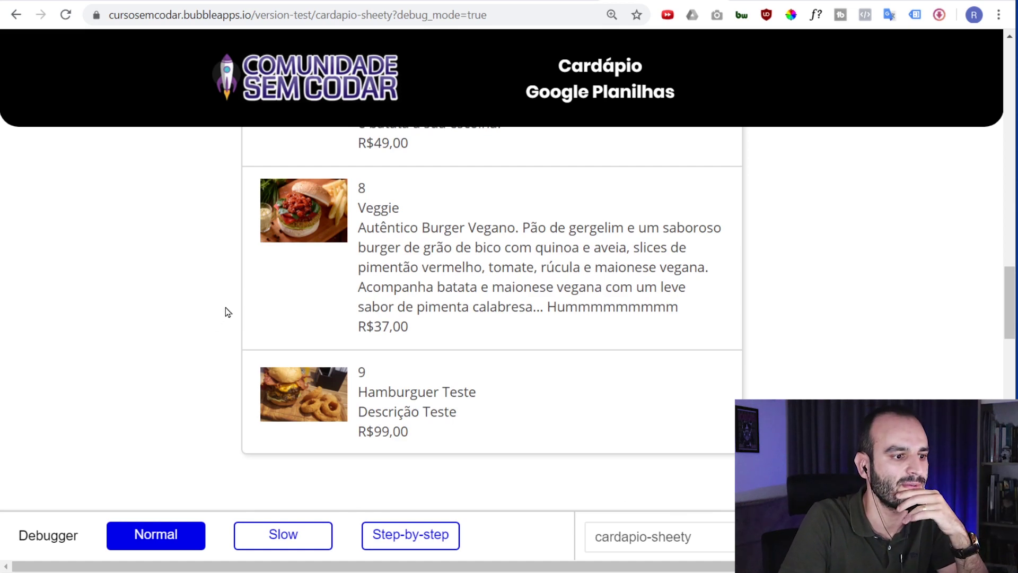
scroll(226, 308, "up", 8)
scroll(236, 302, "up", 1)
scroll(236, 308, "up", 3)
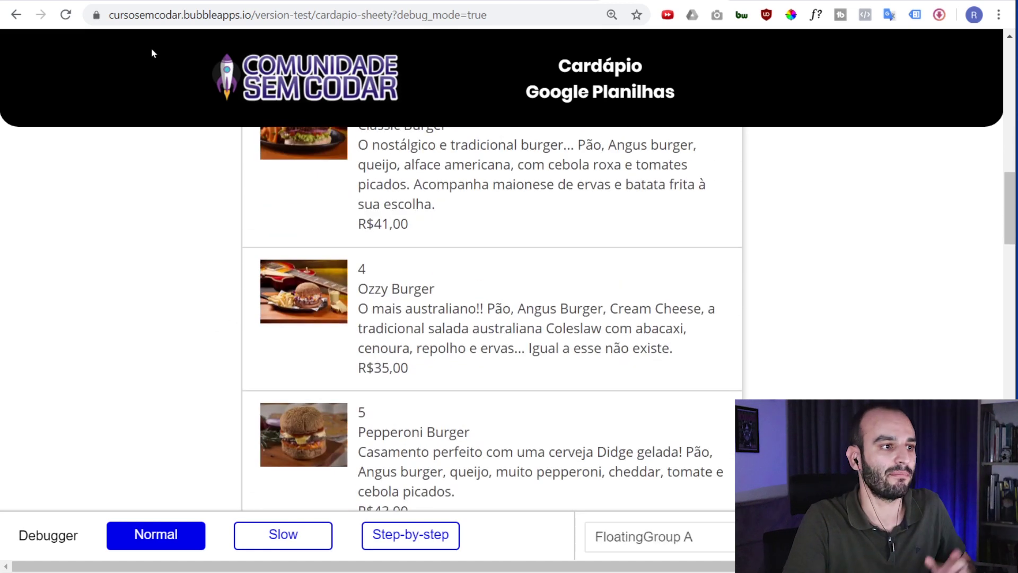
key("alt+Tab")
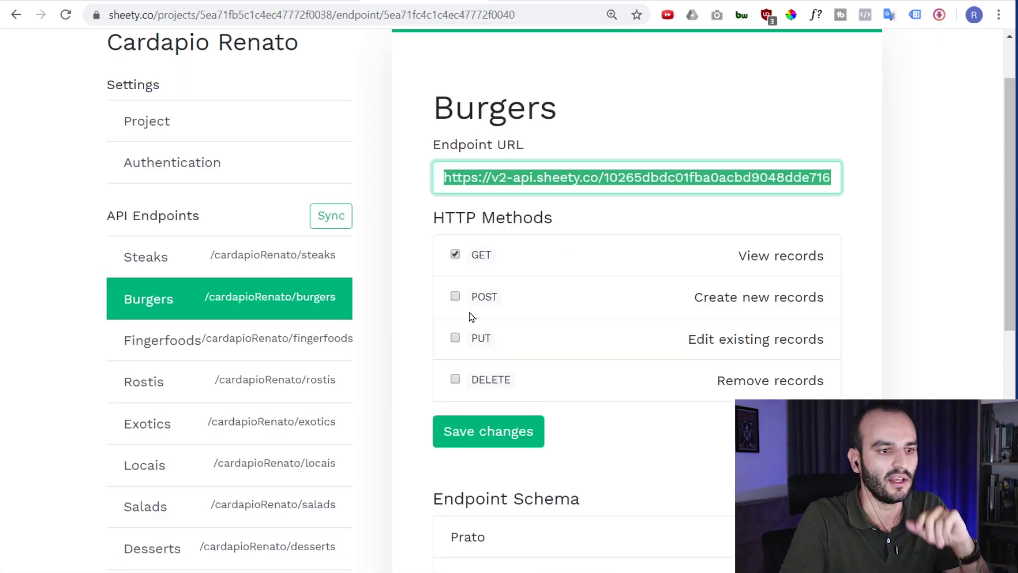
Enable POST alongside GET on Sheety's Burgers endpoint
scroll(469, 312, "down", 1)
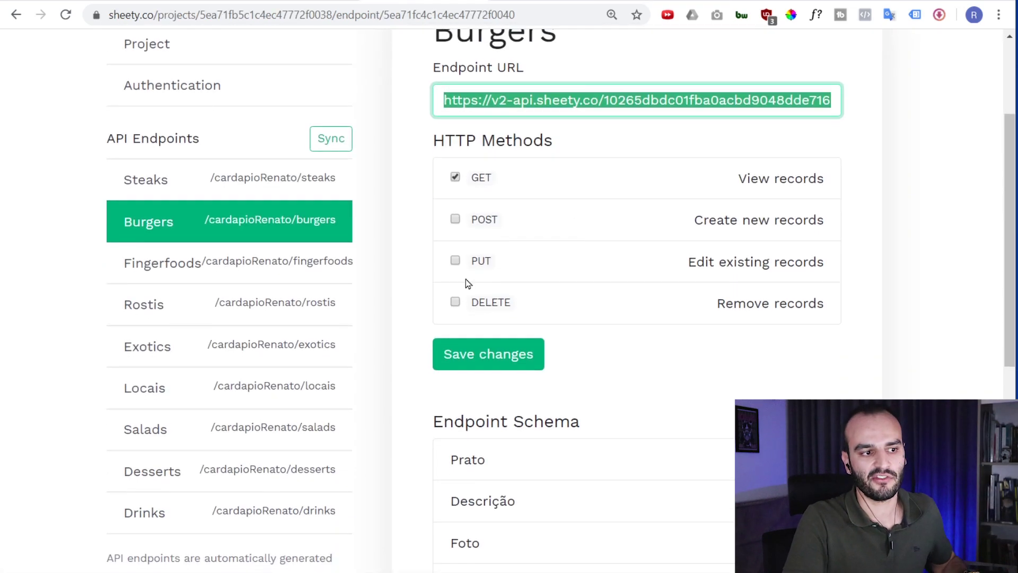
left_click(456, 221)
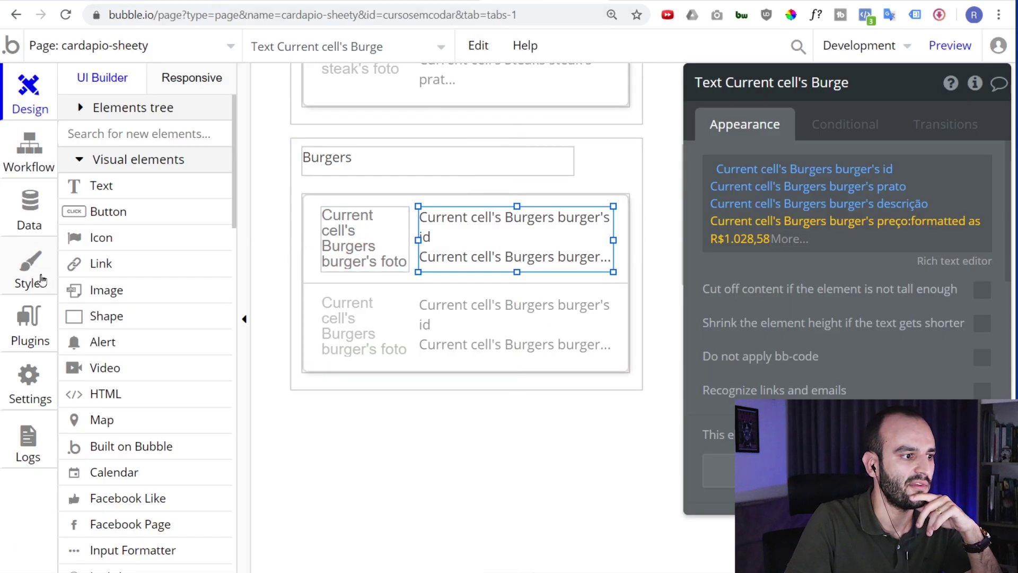
In Bubble's API Connector plugin, switch the Burgers call method to POST
left_click(46, 349)
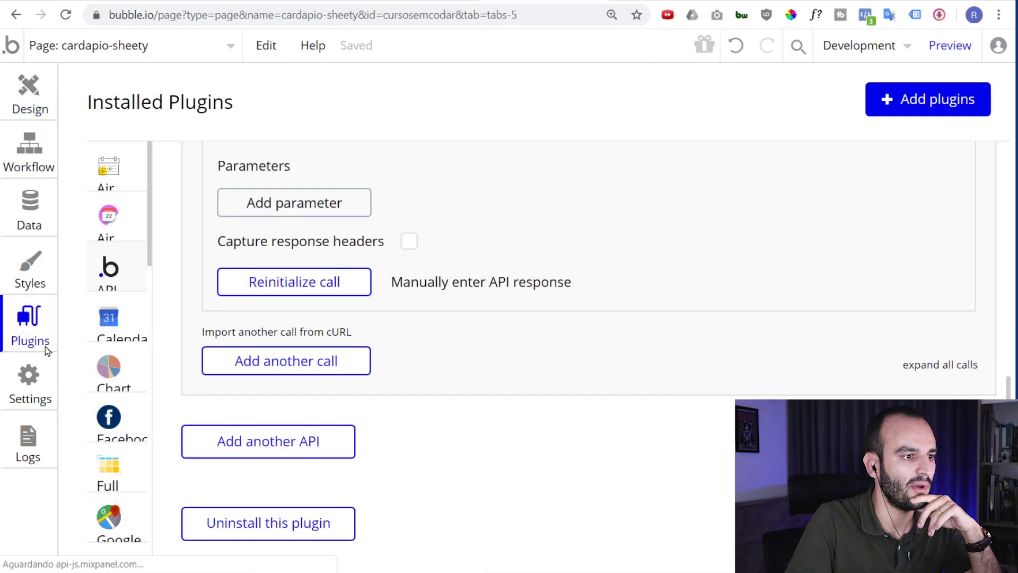
scroll(510, 227, "up", 4)
left_click(246, 231)
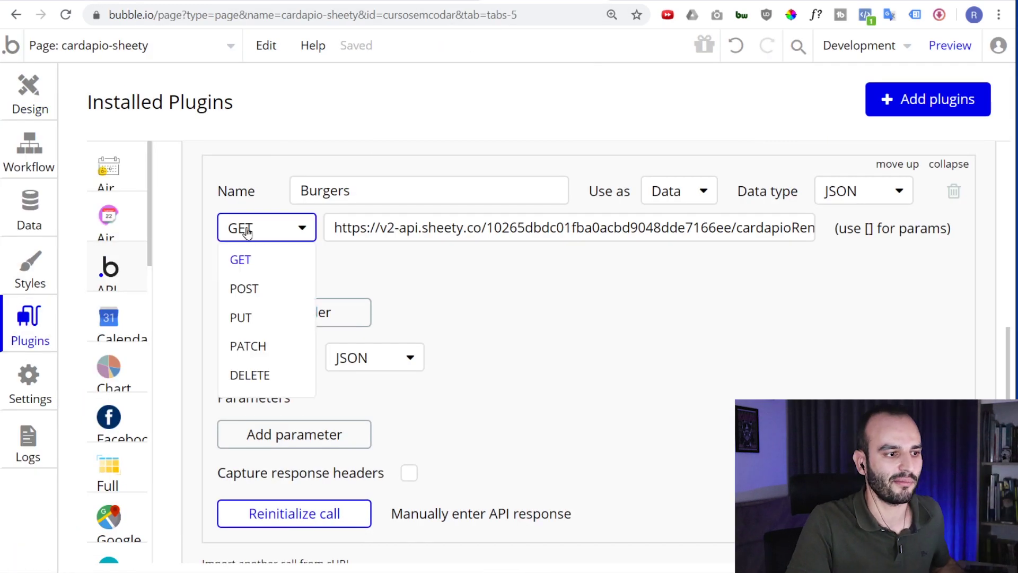
left_click(260, 288)
Add four body parameters to the Burgers call, keyed Nome, Descrição, Preço and Foto
left_click(345, 440)
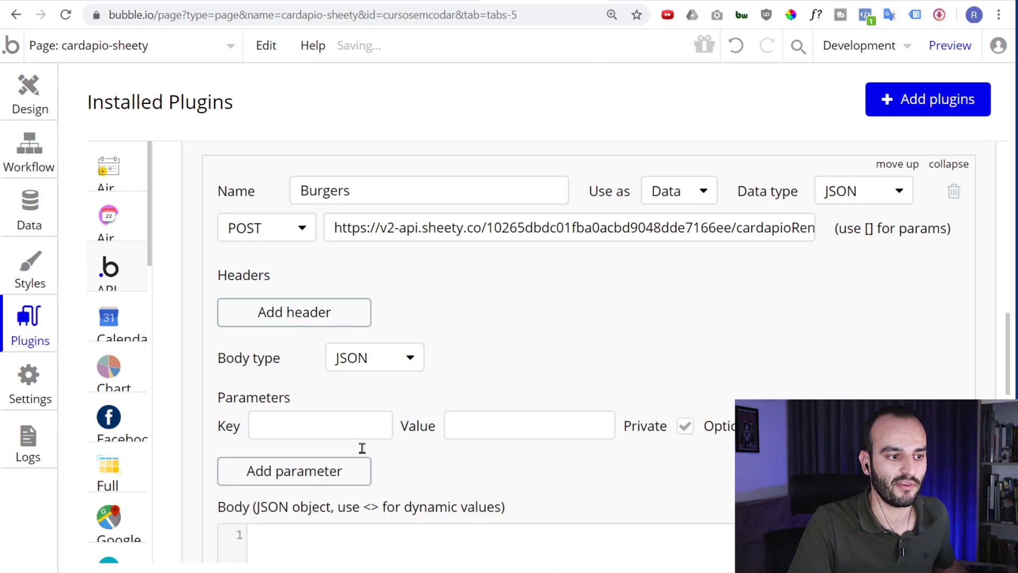
left_click(342, 472)
left_click(337, 506)
left_click(337, 544)
scroll(317, 266, "down", 3)
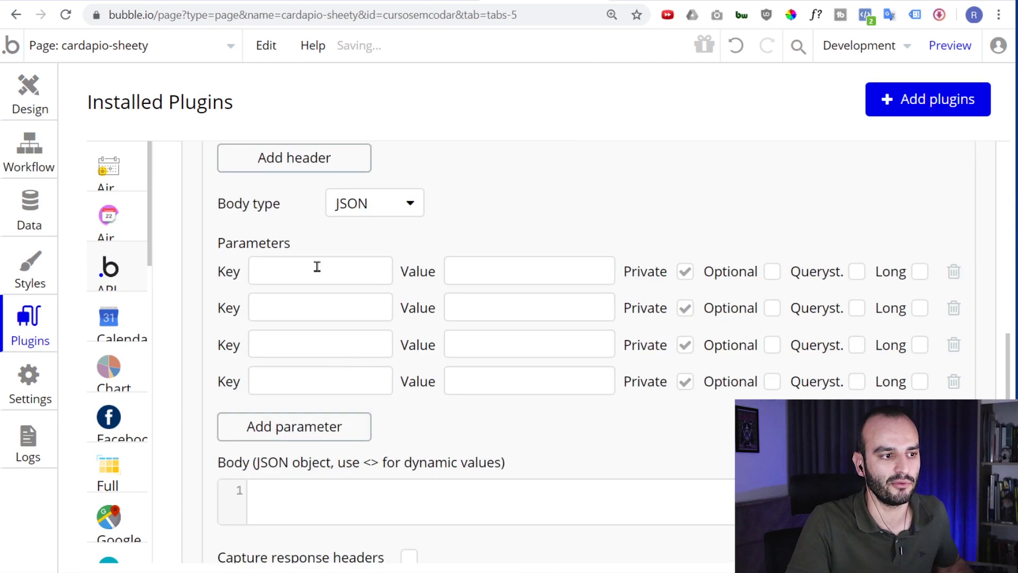
type("Nome")
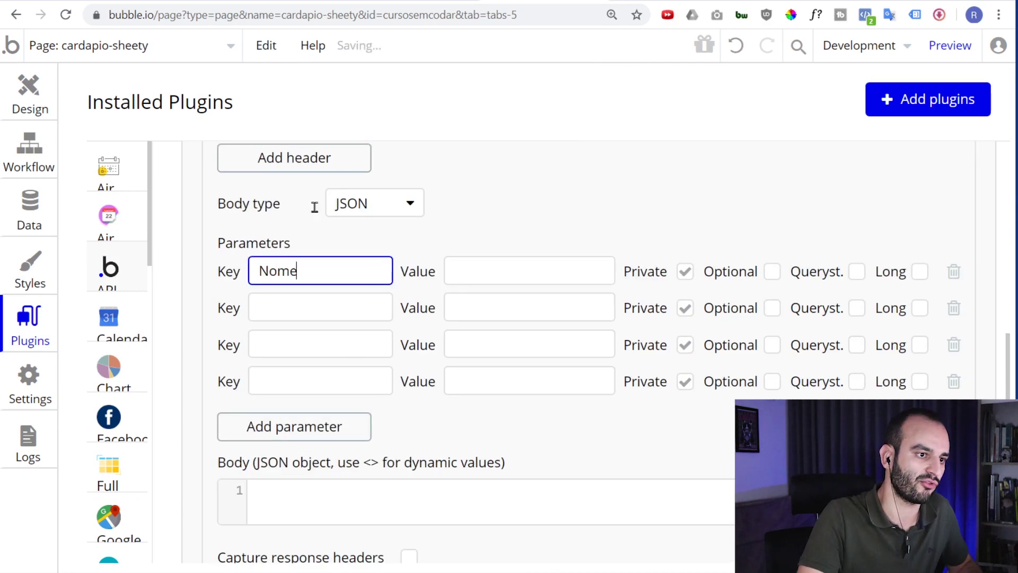
left_click(321, 317)
type("Descrição")
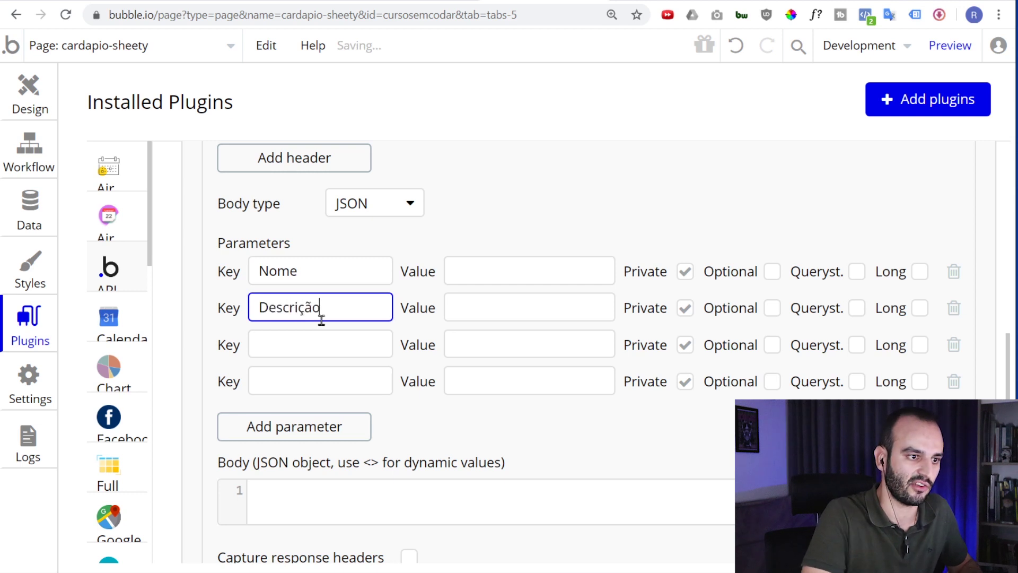
left_click(262, 350)
type("Preço")
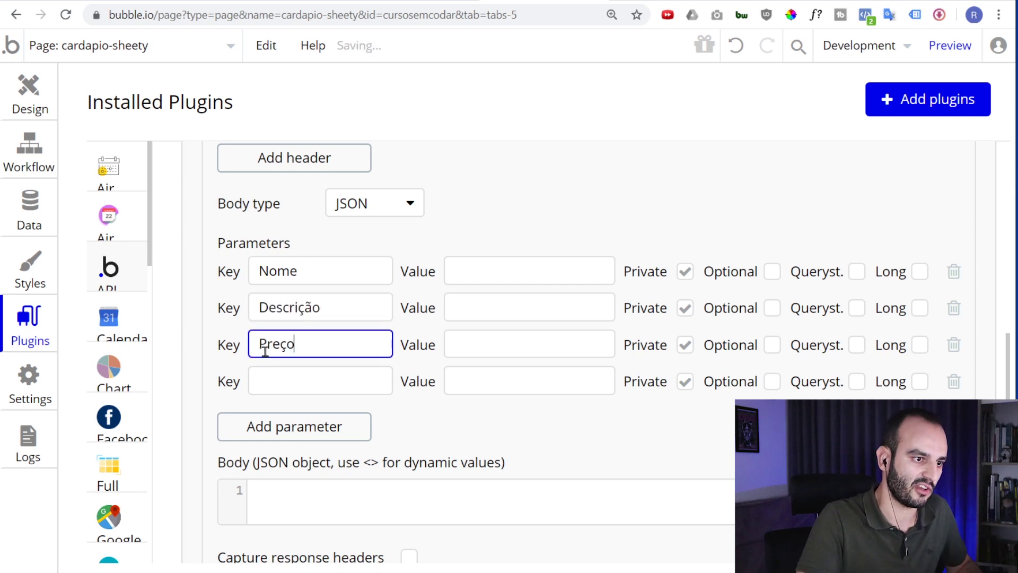
left_click(306, 386)
type("Foto")
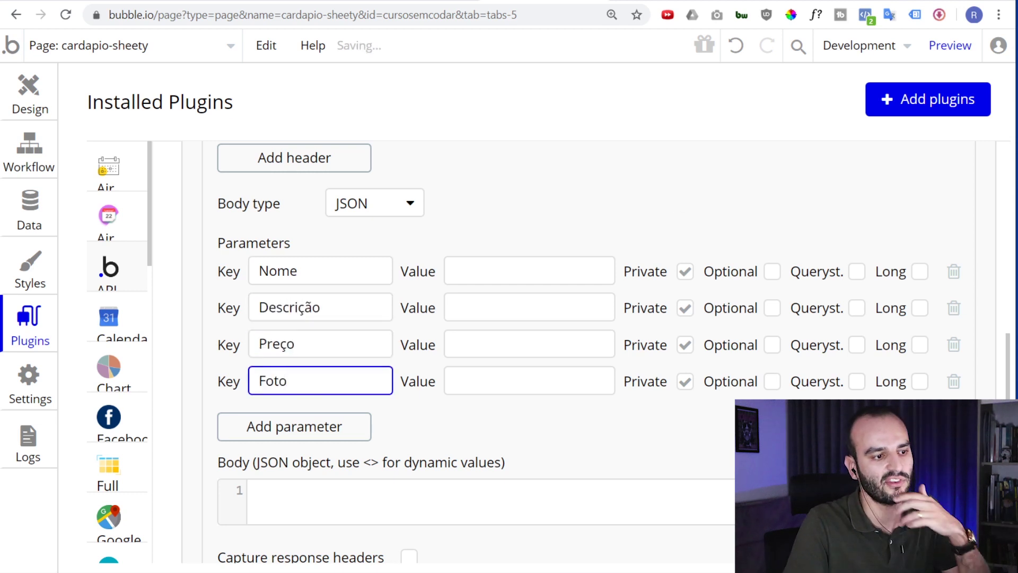
scroll(512, 261, "down", 4)
scroll(512, 261, "up", 3)
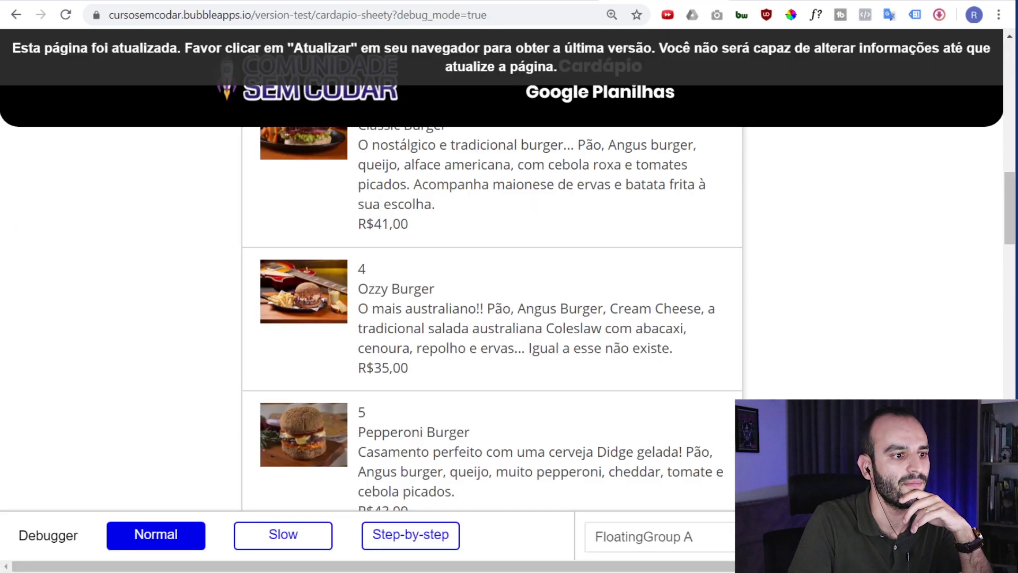